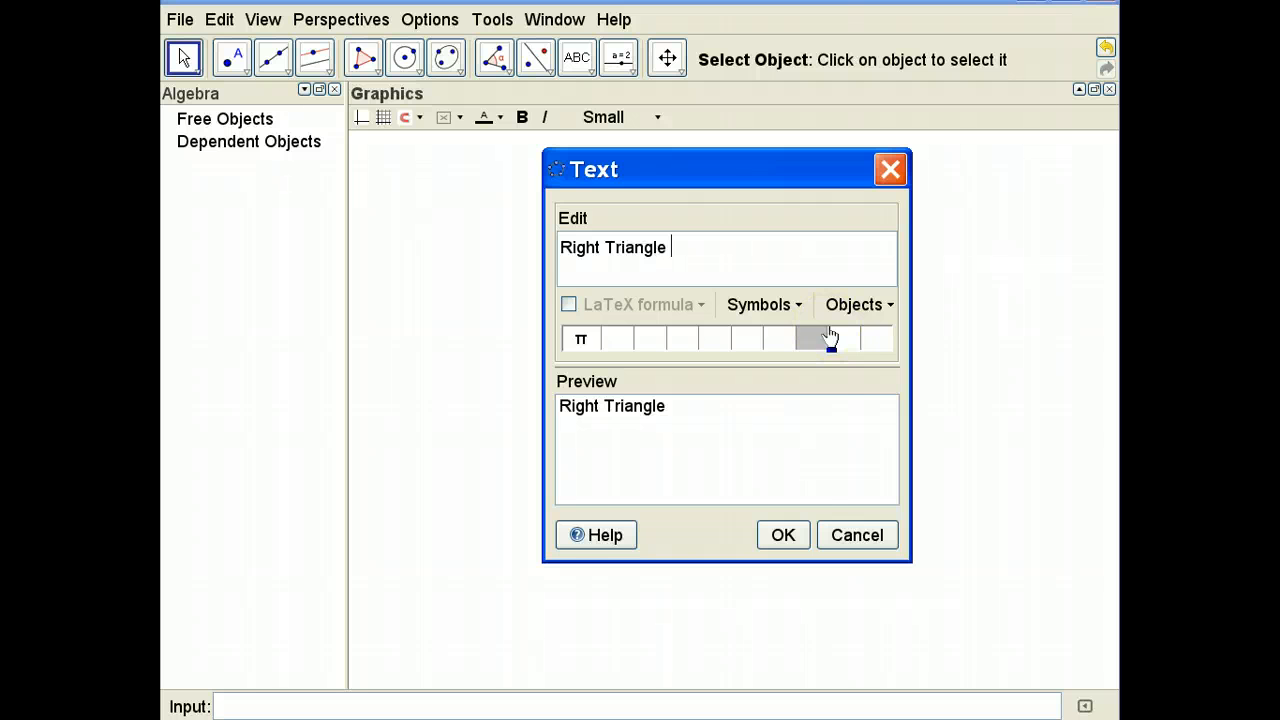
- Complete the heading text as "Right Triangle ΔCAB" with the Δ symbol and add it to the drawing
{"action": "left_click", "coordinate": [799, 308]}
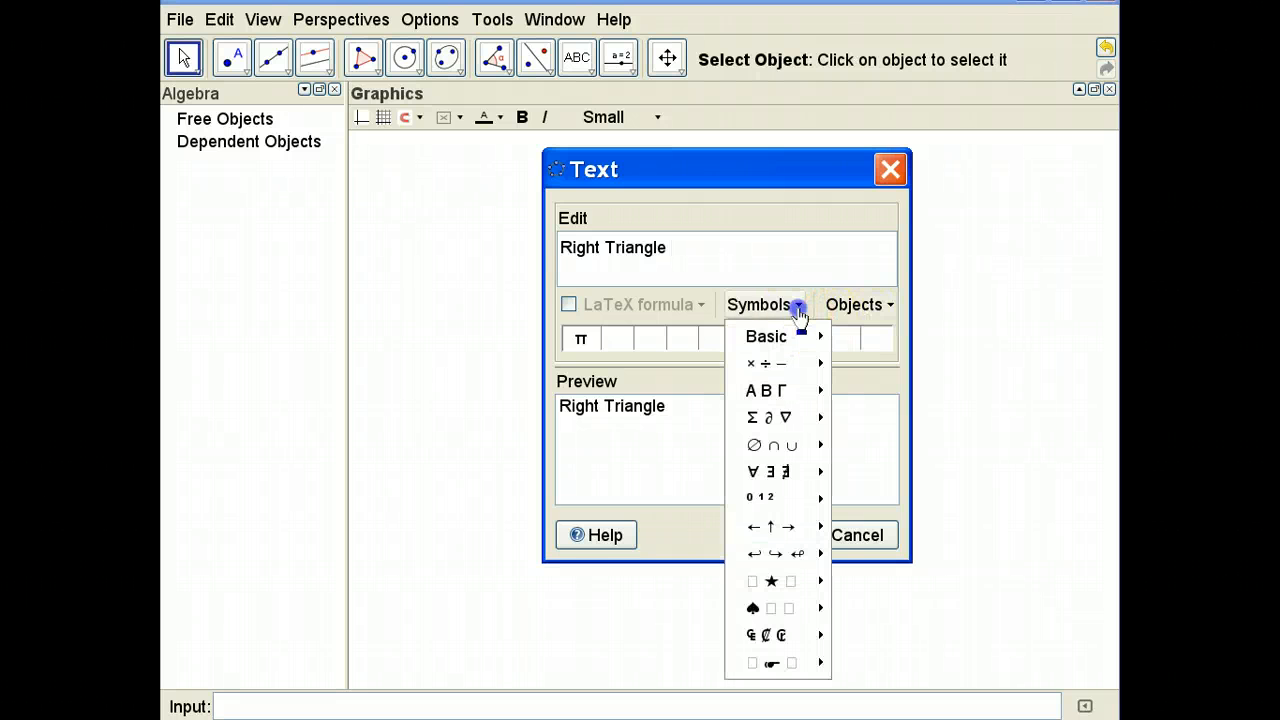
{"action": "mouse_move", "coordinate": [789, 423]}
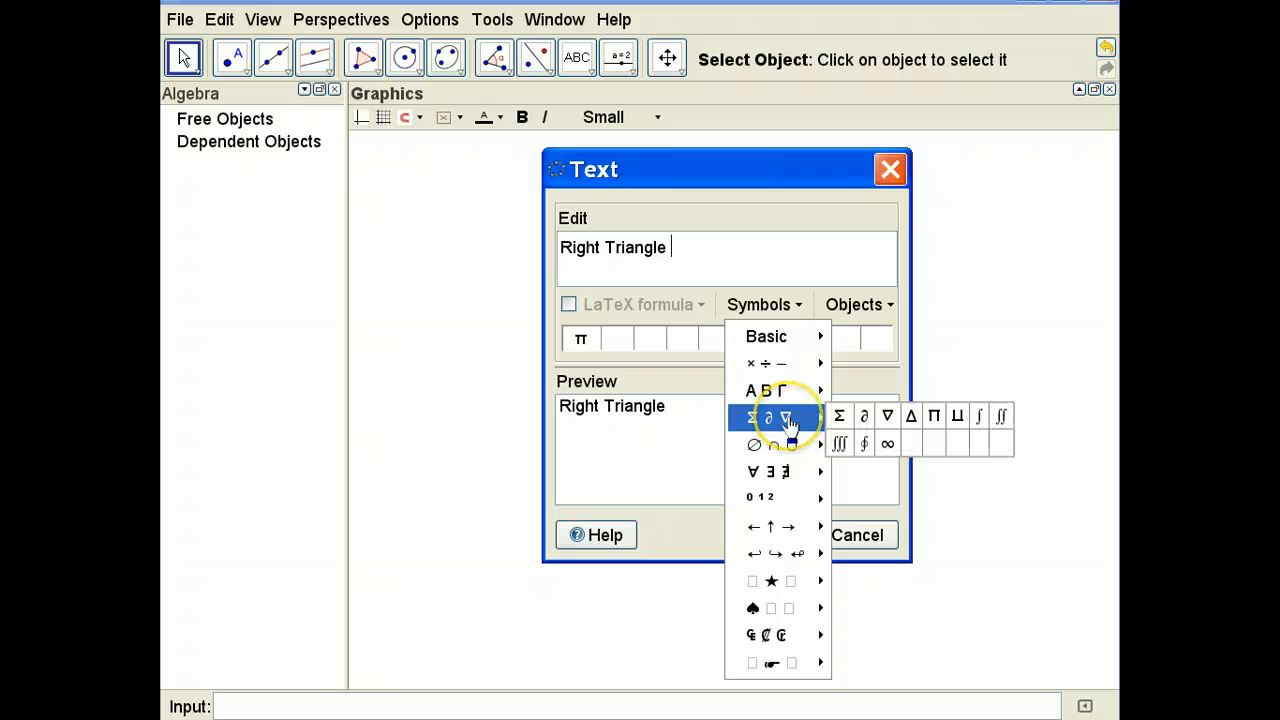
{"action": "left_click", "coordinate": [911, 417]}
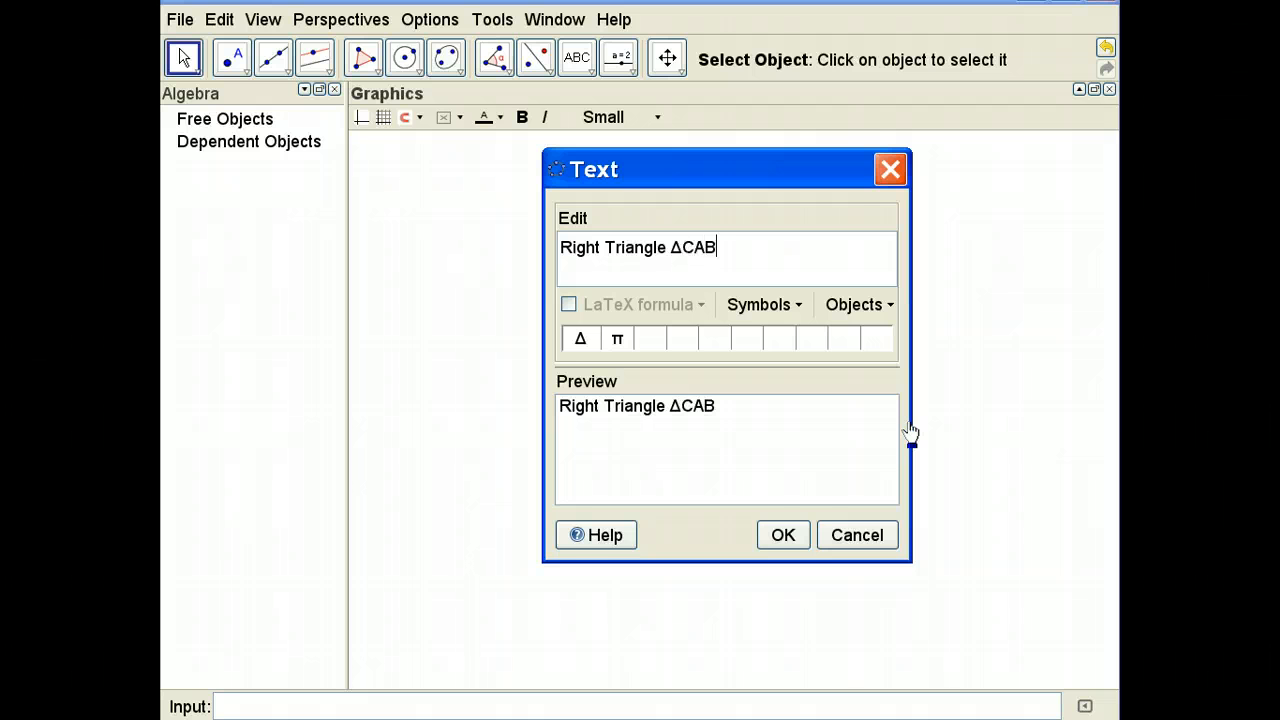
{"action": "left_click", "coordinate": [797, 538]}
{"action": "left_click", "coordinate": [797, 538]}
- Move the heading text slightly up towards the drawing area's corner and set its font size to Medium
{"action": "left_click_drag", "start_coordinate": [438, 177], "coordinate": [419, 168]}
{"action": "left_click", "coordinate": [655, 120]}
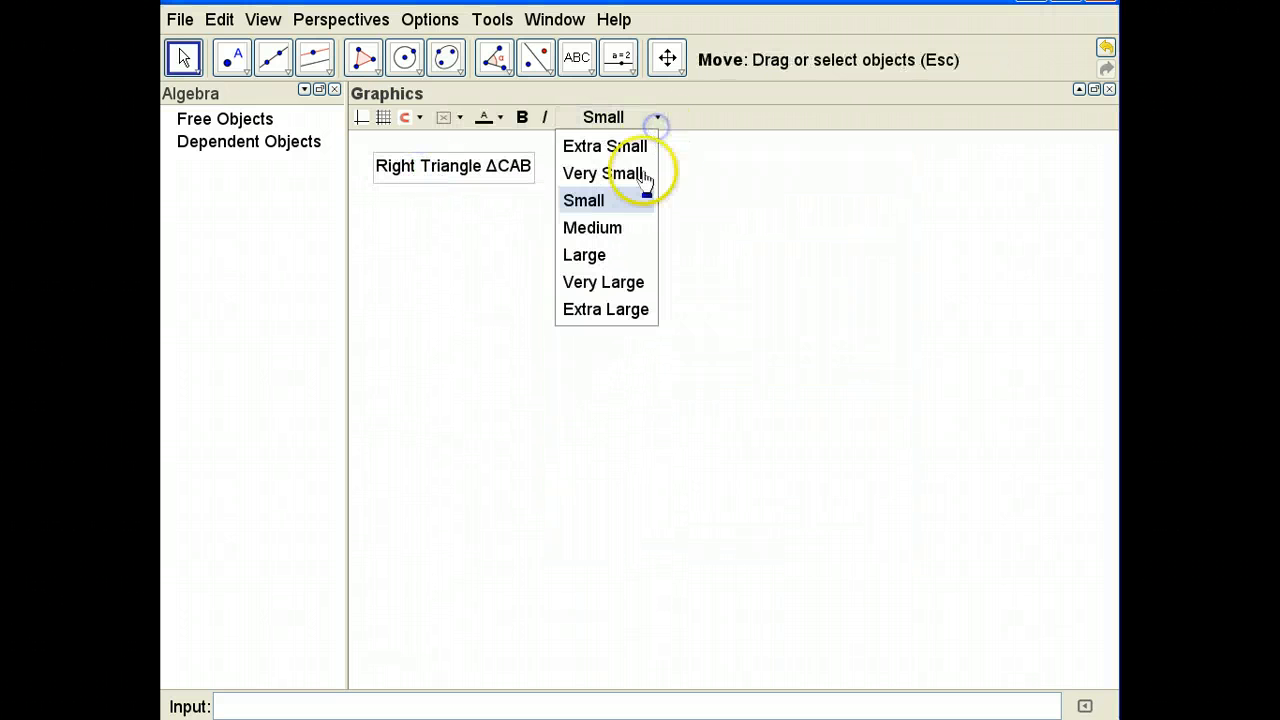
{"action": "left_click", "coordinate": [612, 228]}
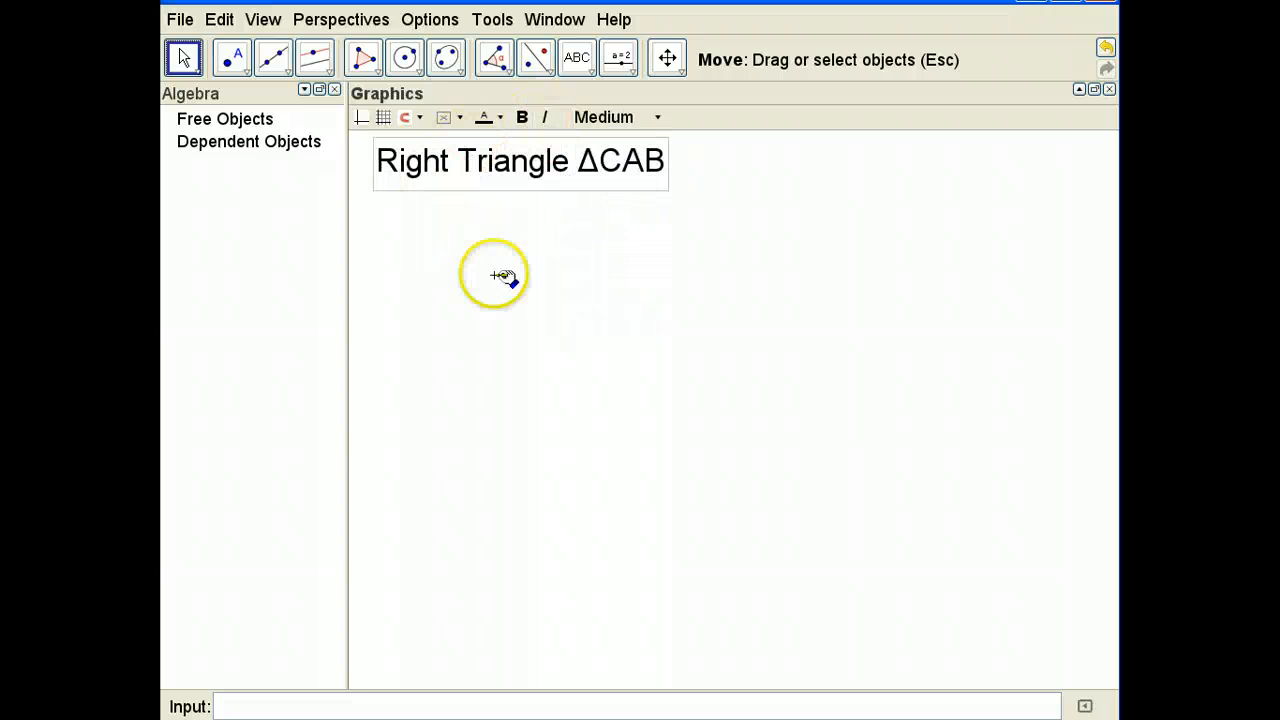
{"action": "left_click", "coordinate": [692, 281]}
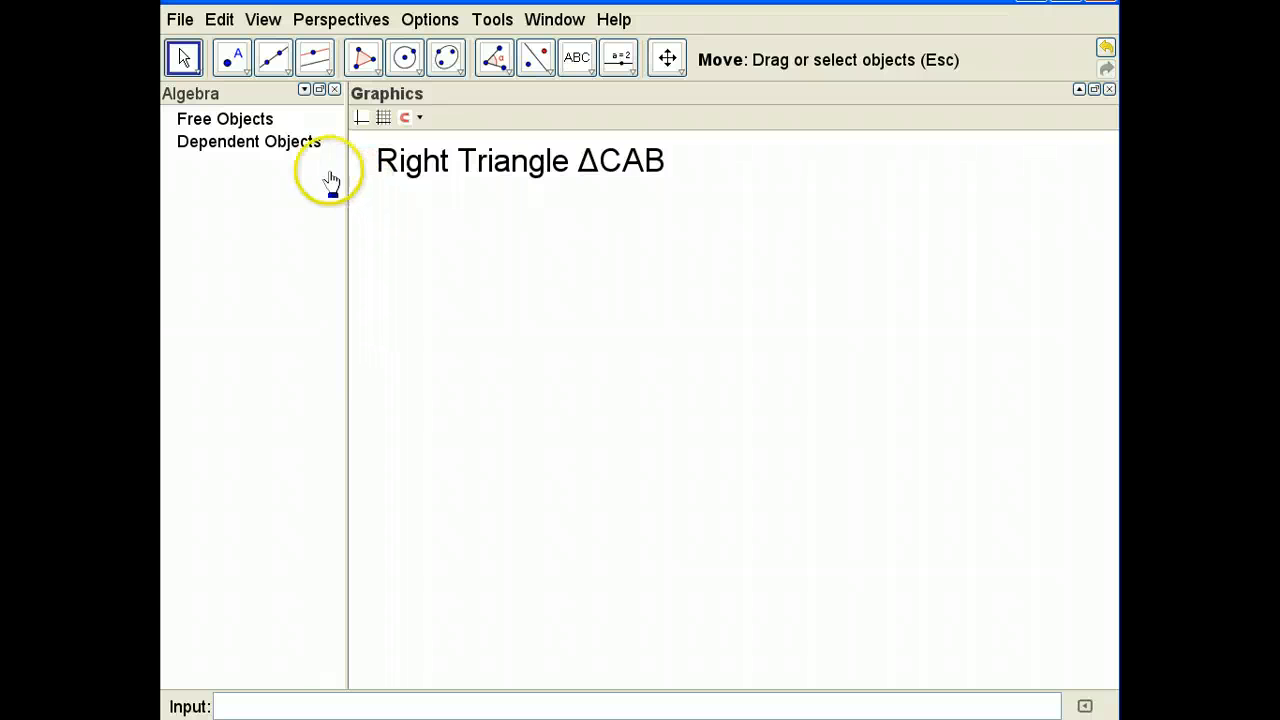
- Draw a horizontal segment AB from about (-1, 1) to about (3, 1) below the heading
{"action": "left_click", "coordinate": [287, 74]}
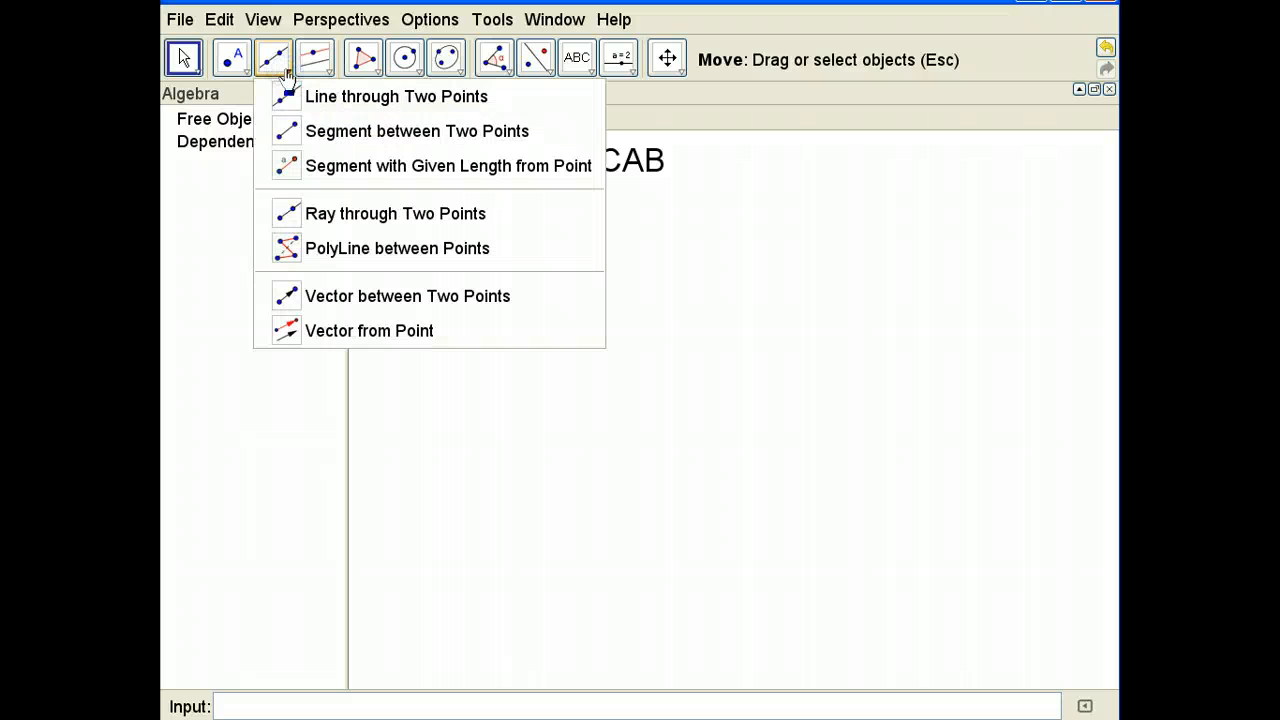
{"action": "left_click", "coordinate": [301, 131]}
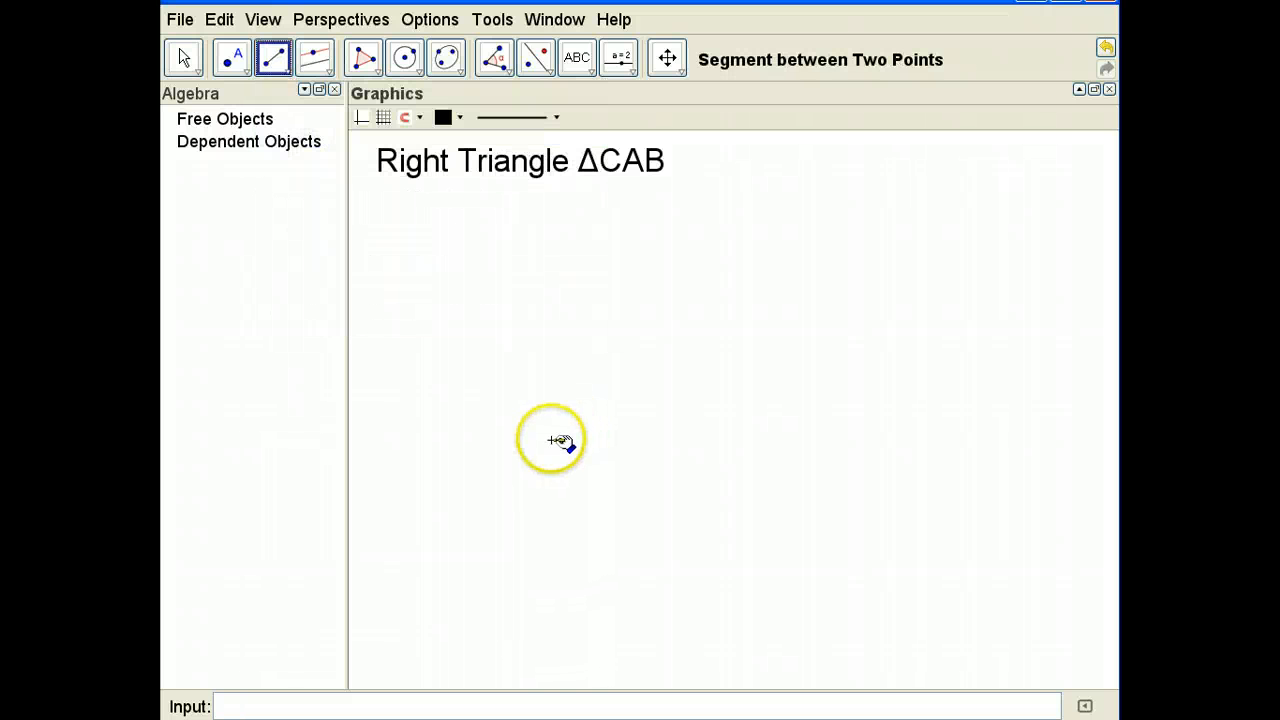
{"action": "left_click", "coordinate": [503, 373]}
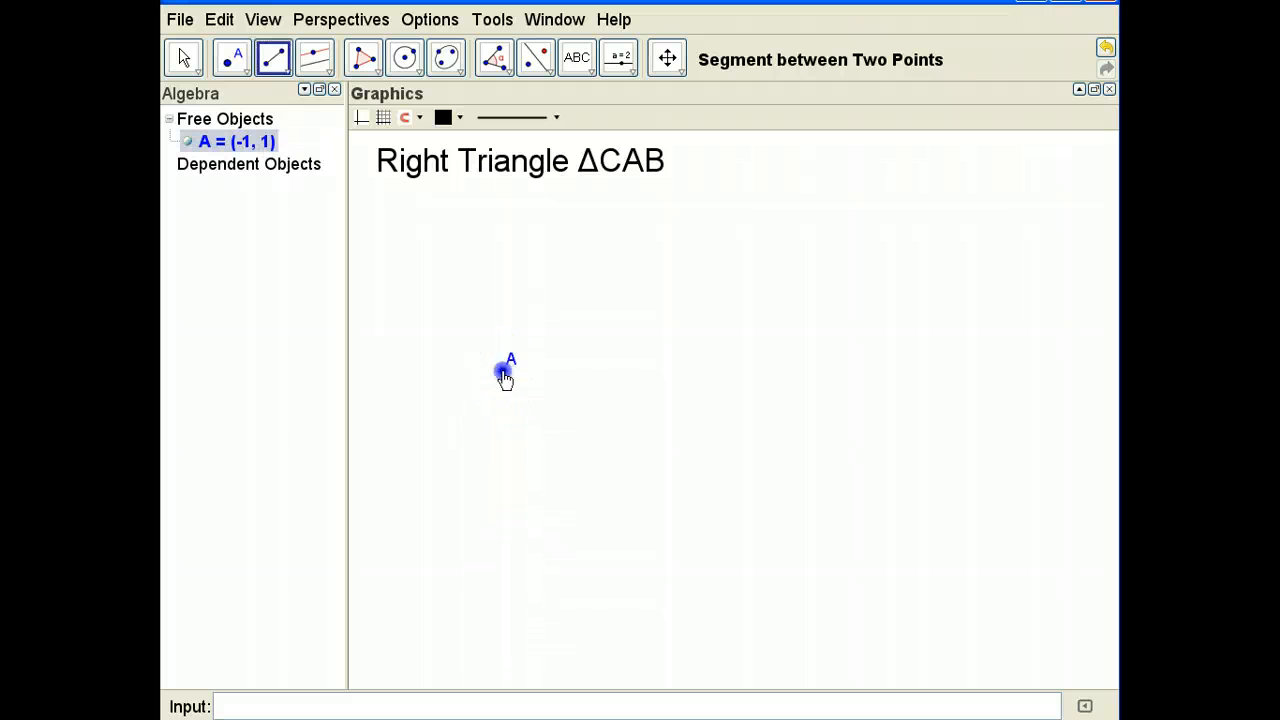
{"action": "left_click_drag", "start_coordinate": [505, 377], "coordinate": [695, 370]}
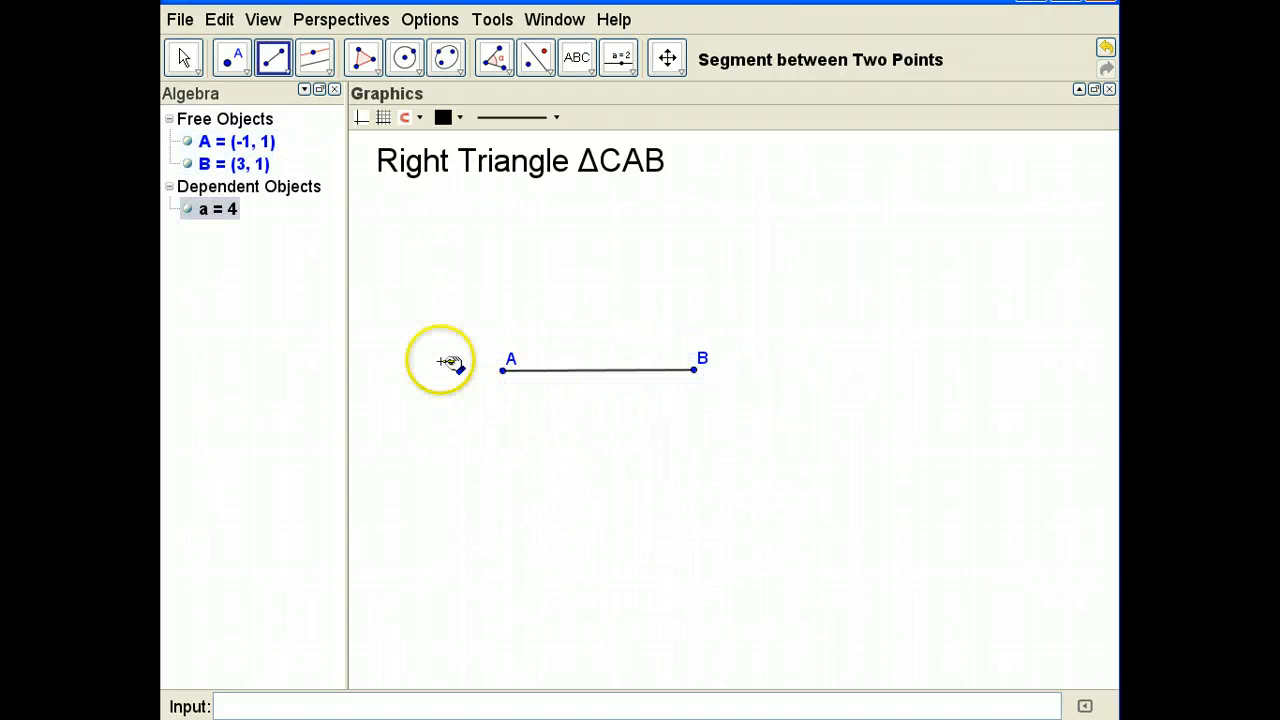
{"action": "left_click", "coordinate": [187, 60]}
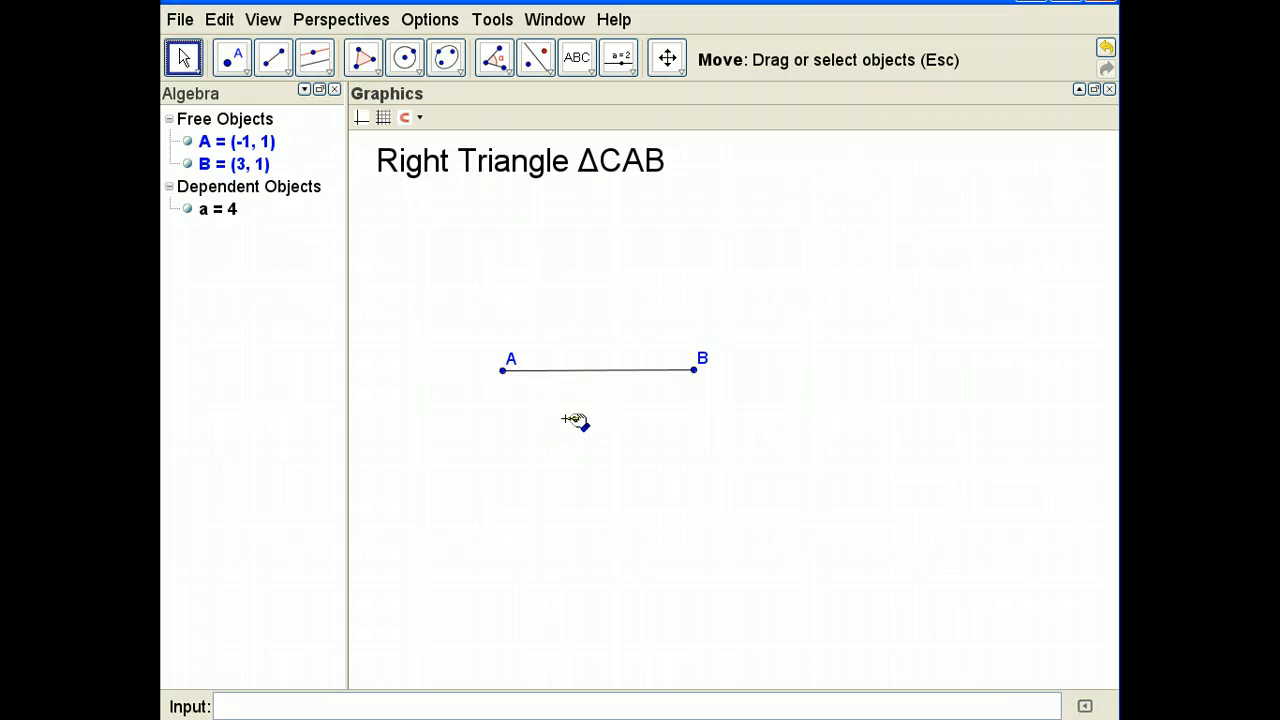
- Construct a line perpendicular to segment AB through point A
{"action": "left_click", "coordinate": [316, 60]}
{"action": "left_click", "coordinate": [325, 70]}
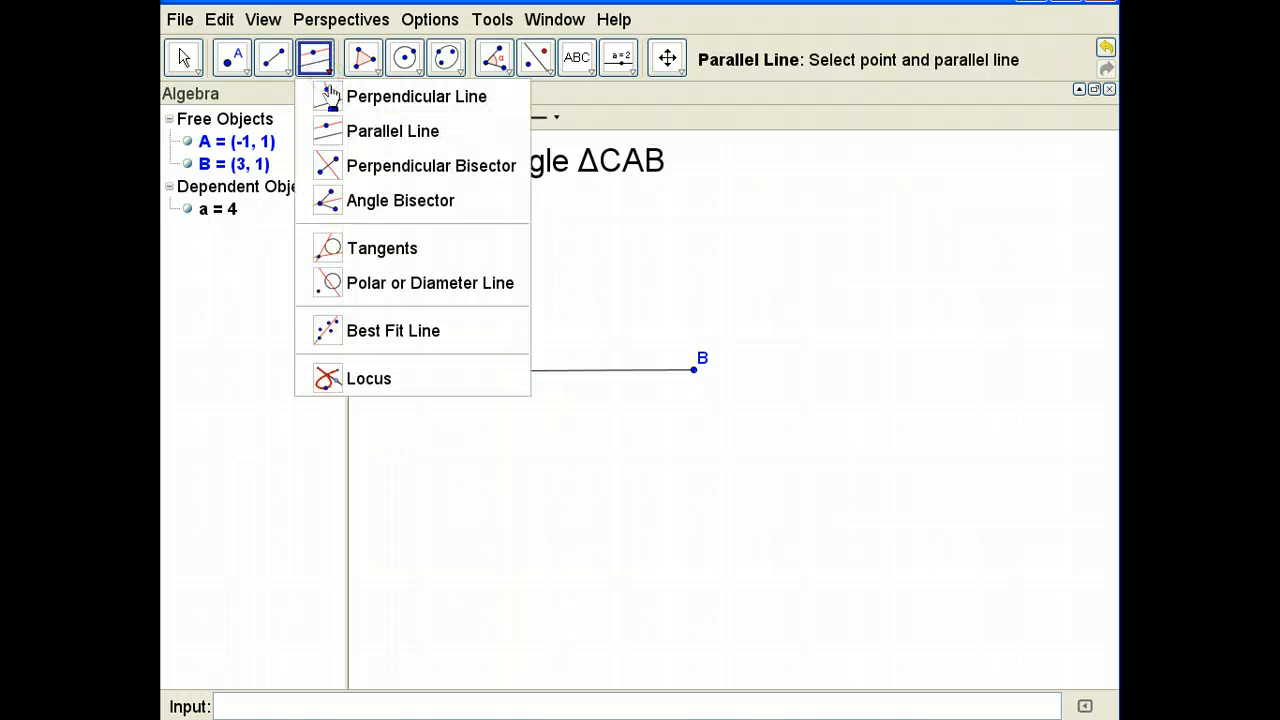
{"action": "left_click", "coordinate": [368, 94]}
{"action": "left_click", "coordinate": [505, 377]}
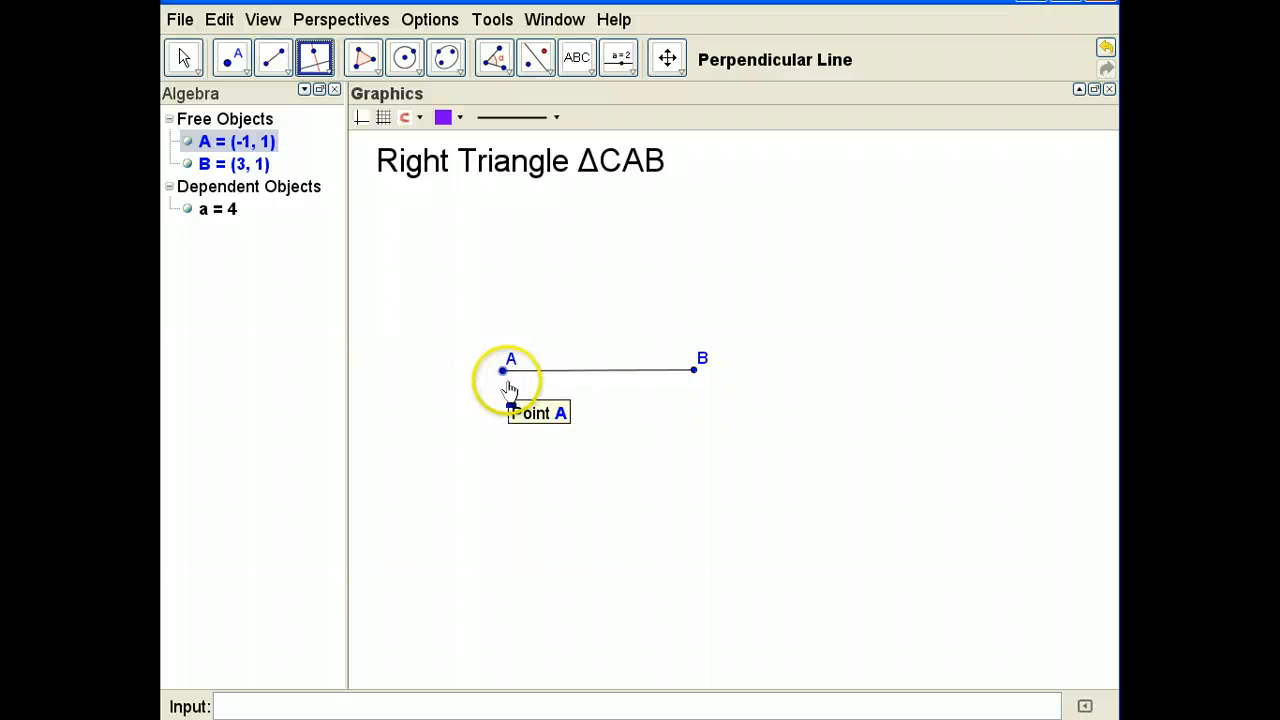
{"action": "left_click", "coordinate": [563, 376]}
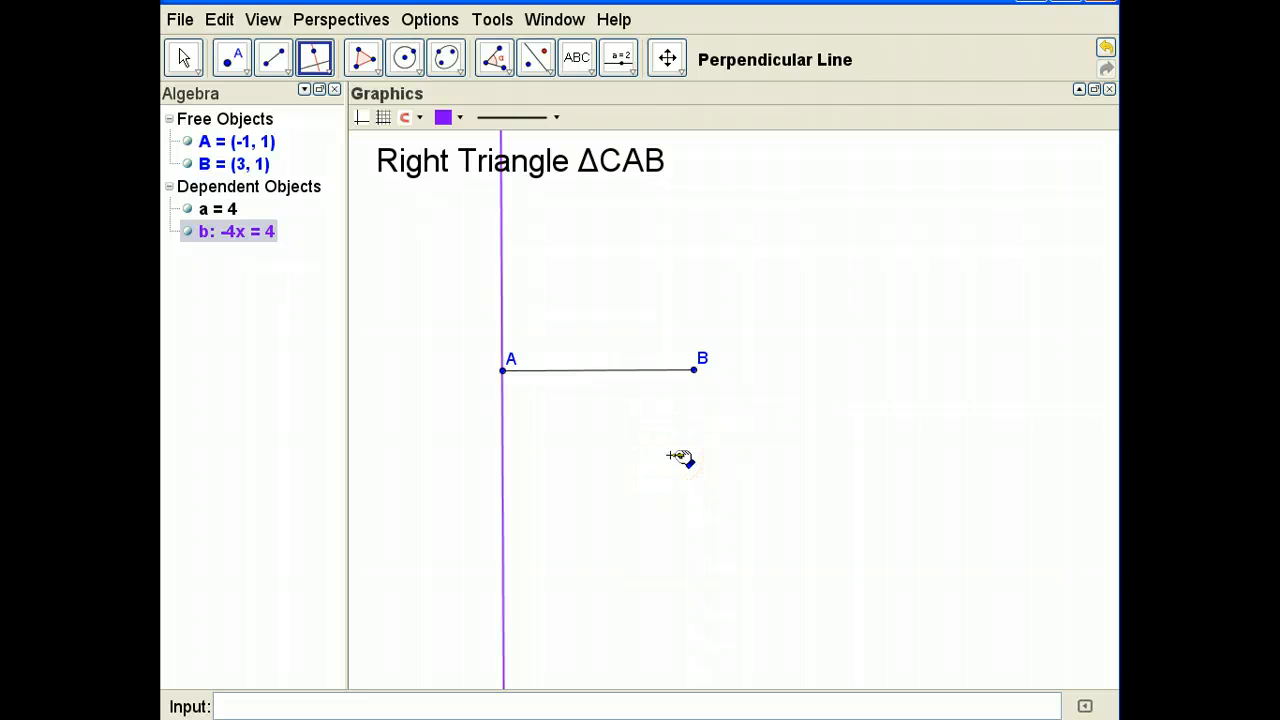
{"action": "left_click", "coordinate": [628, 423]}
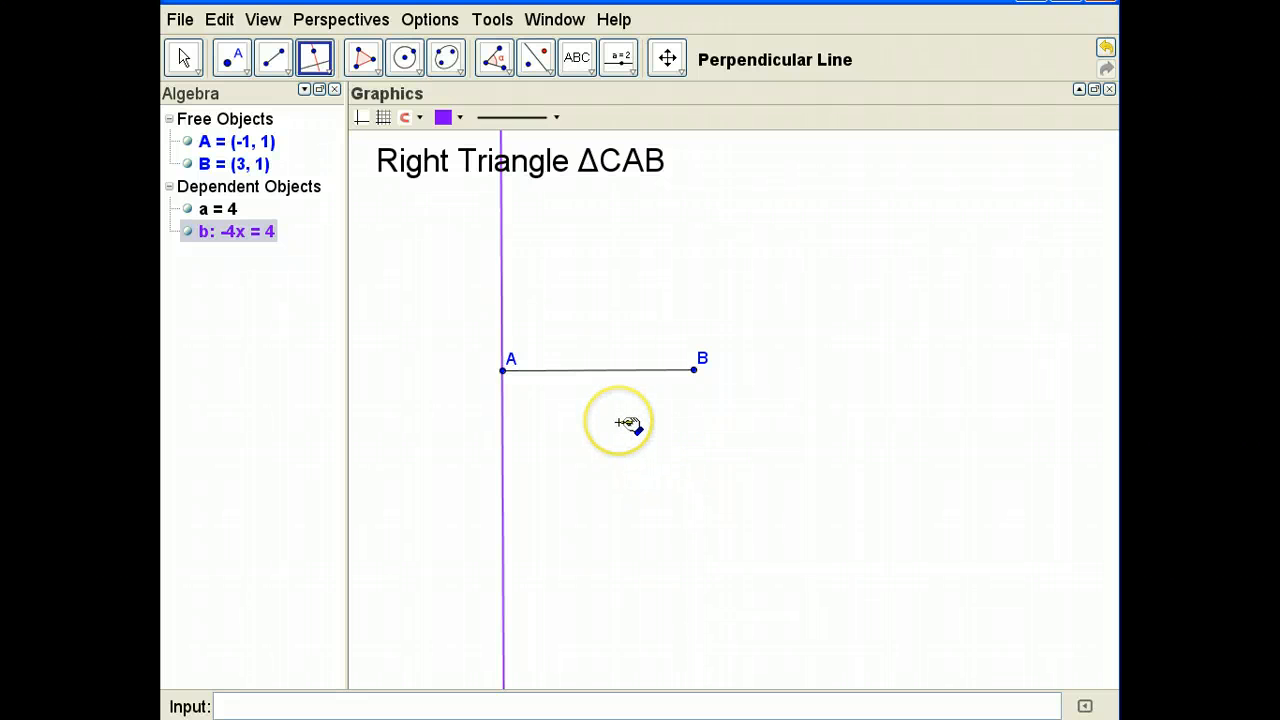
- Place a new point C on the perpendicular line above A, at about (-1, 4)
{"action": "left_click", "coordinate": [240, 72]}
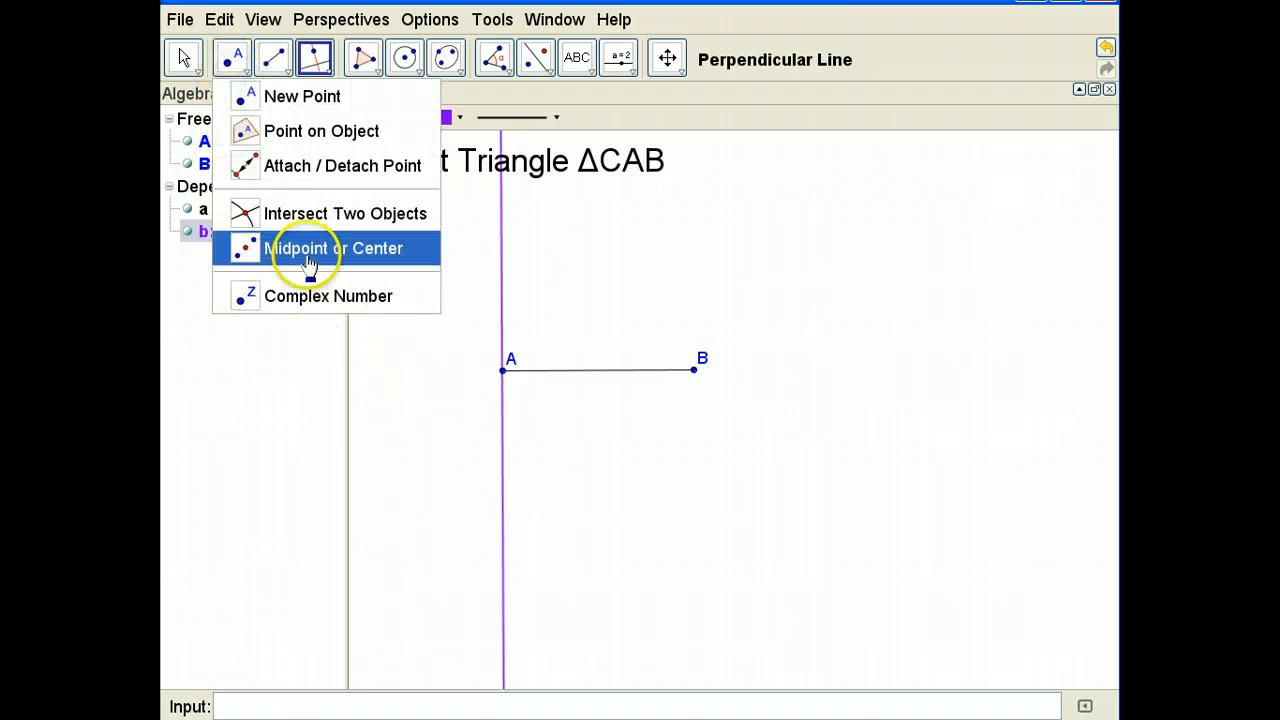
{"action": "left_click", "coordinate": [283, 95]}
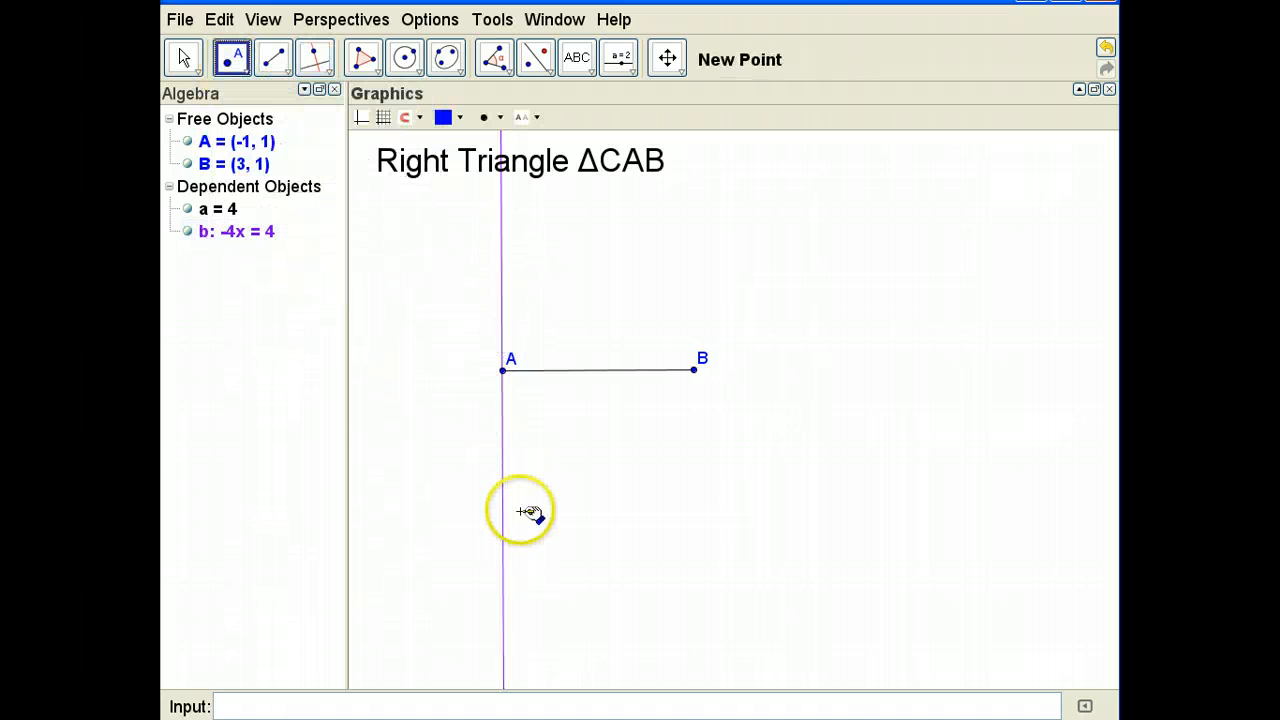
{"action": "left_click", "coordinate": [502, 219]}
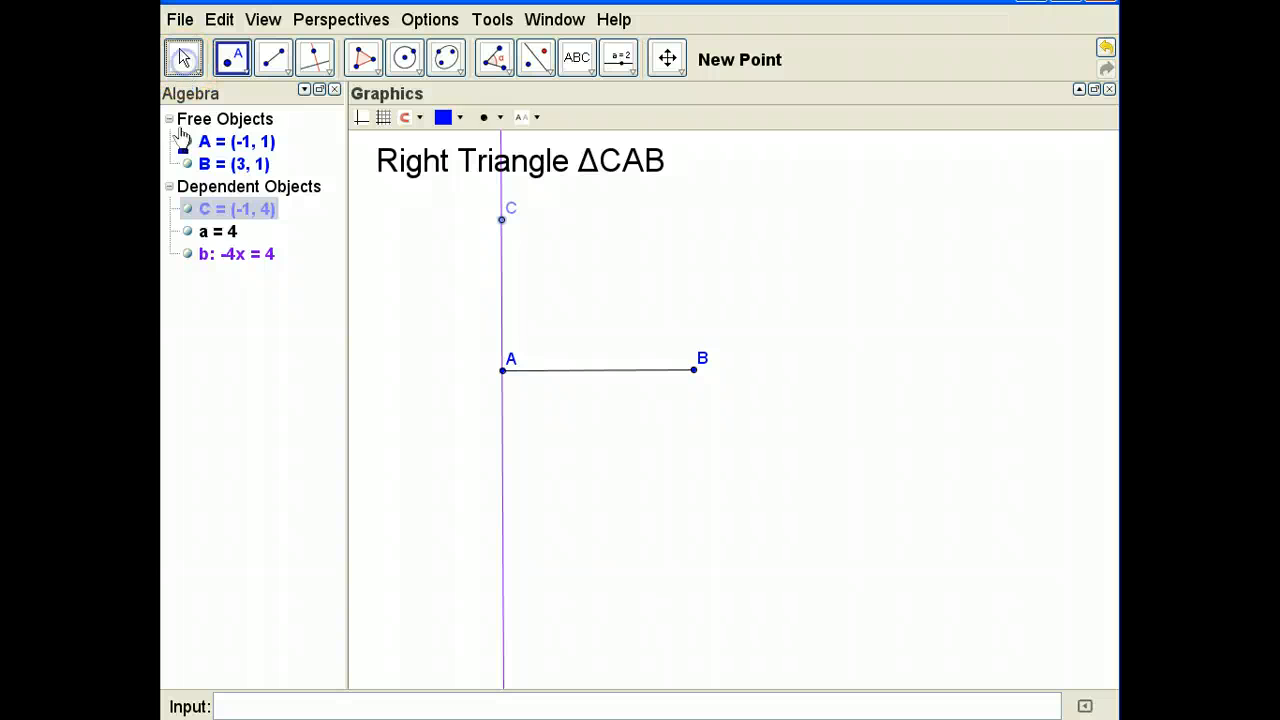
- Show the perpendicular line's equation in y = m x + b form and hide the line in the drawing
{"action": "left_click", "coordinate": [266, 253]}
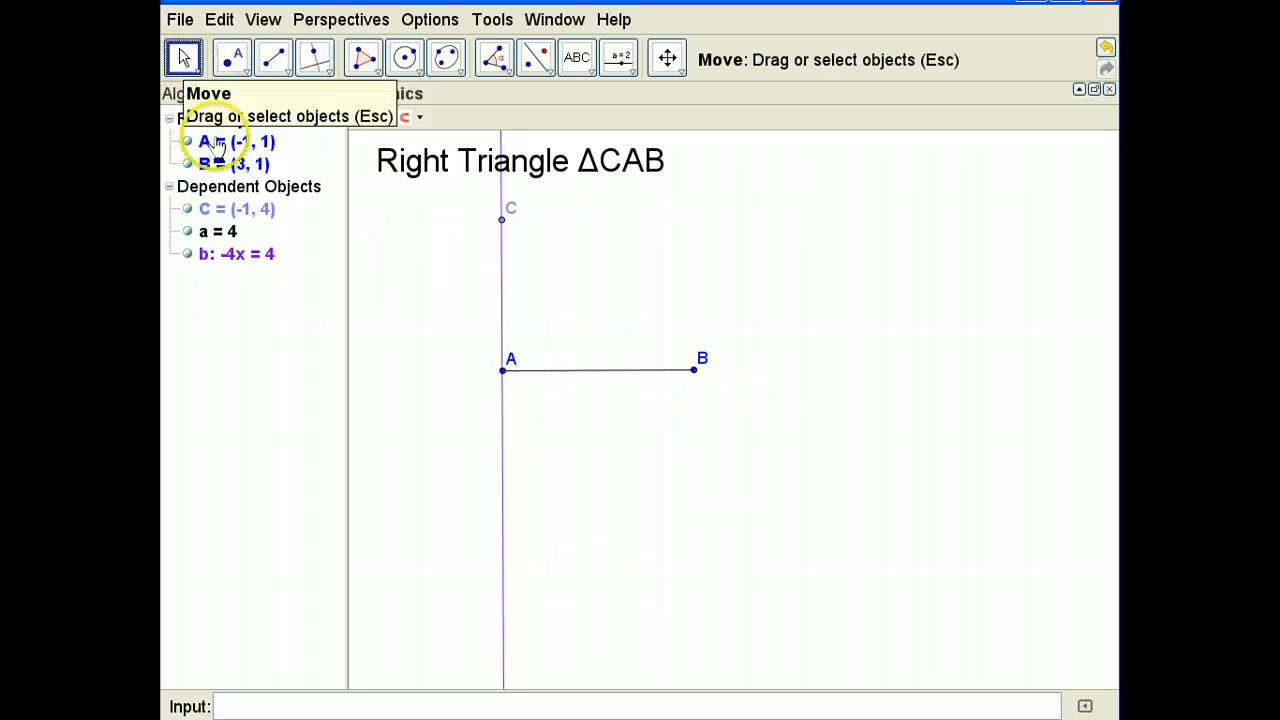
{"action": "left_click", "coordinate": [238, 262]}
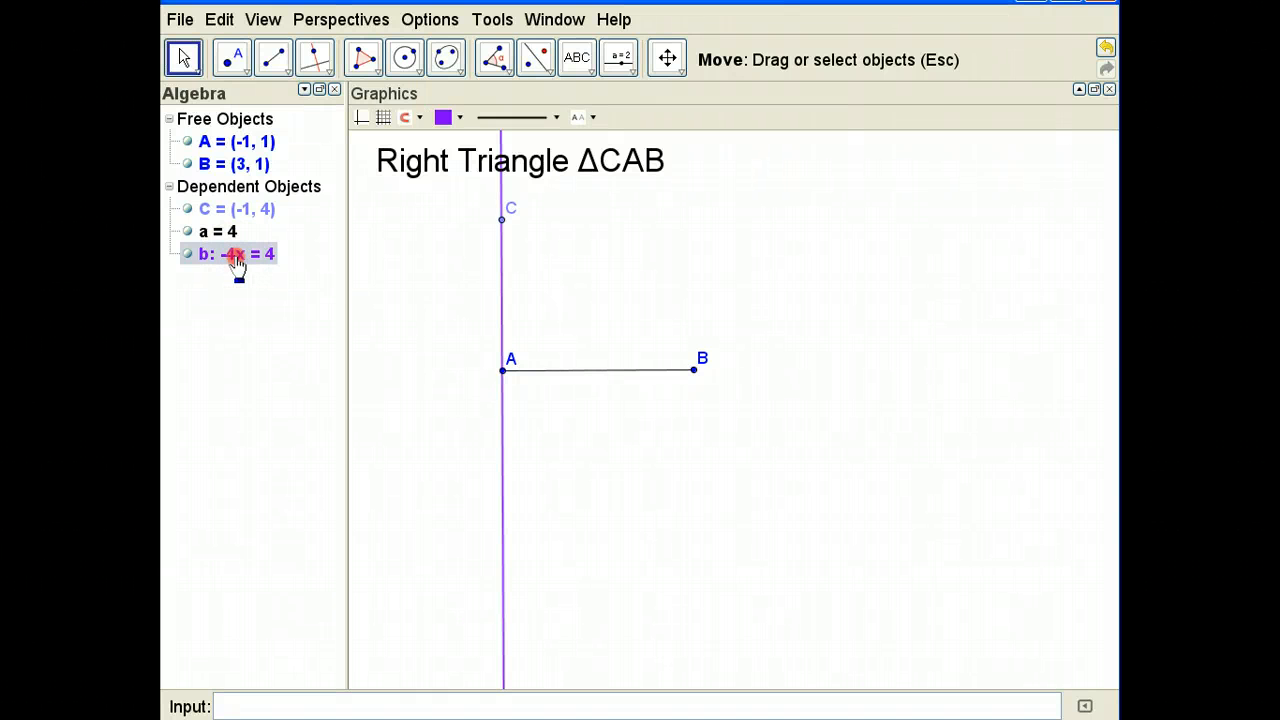
{"action": "right_click", "coordinate": [238, 262]}
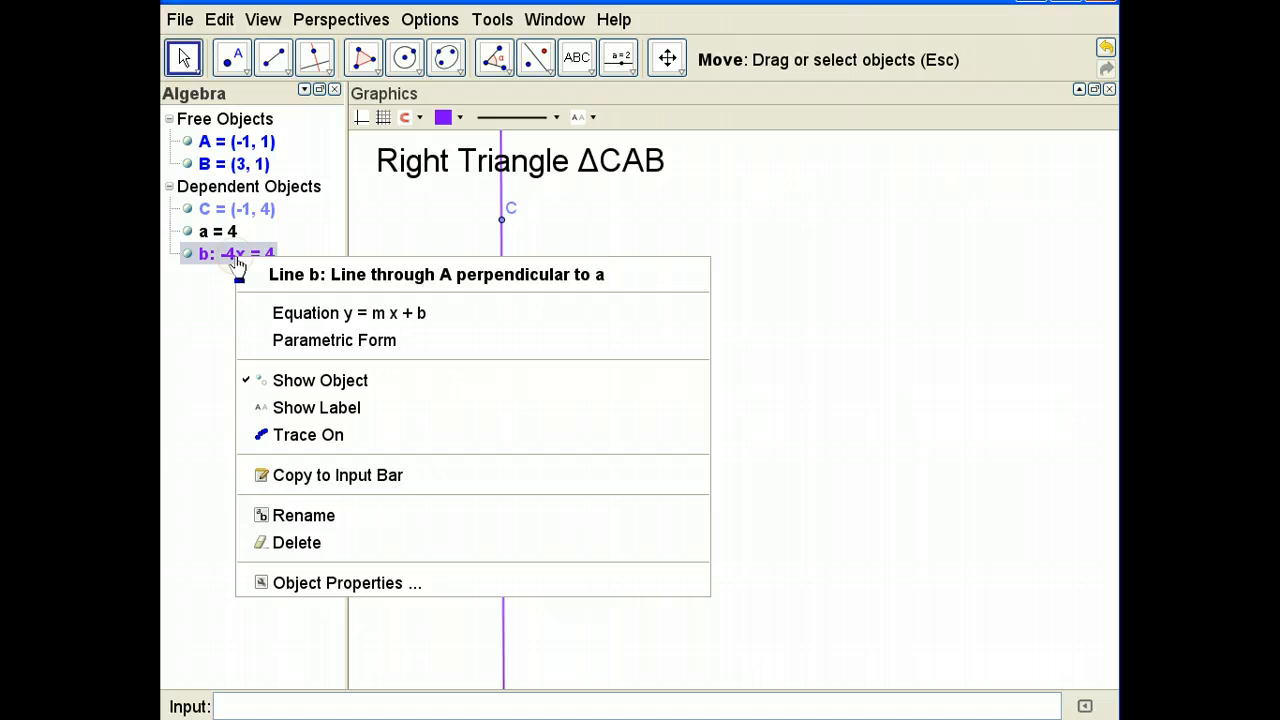
{"action": "left_click", "coordinate": [322, 318]}
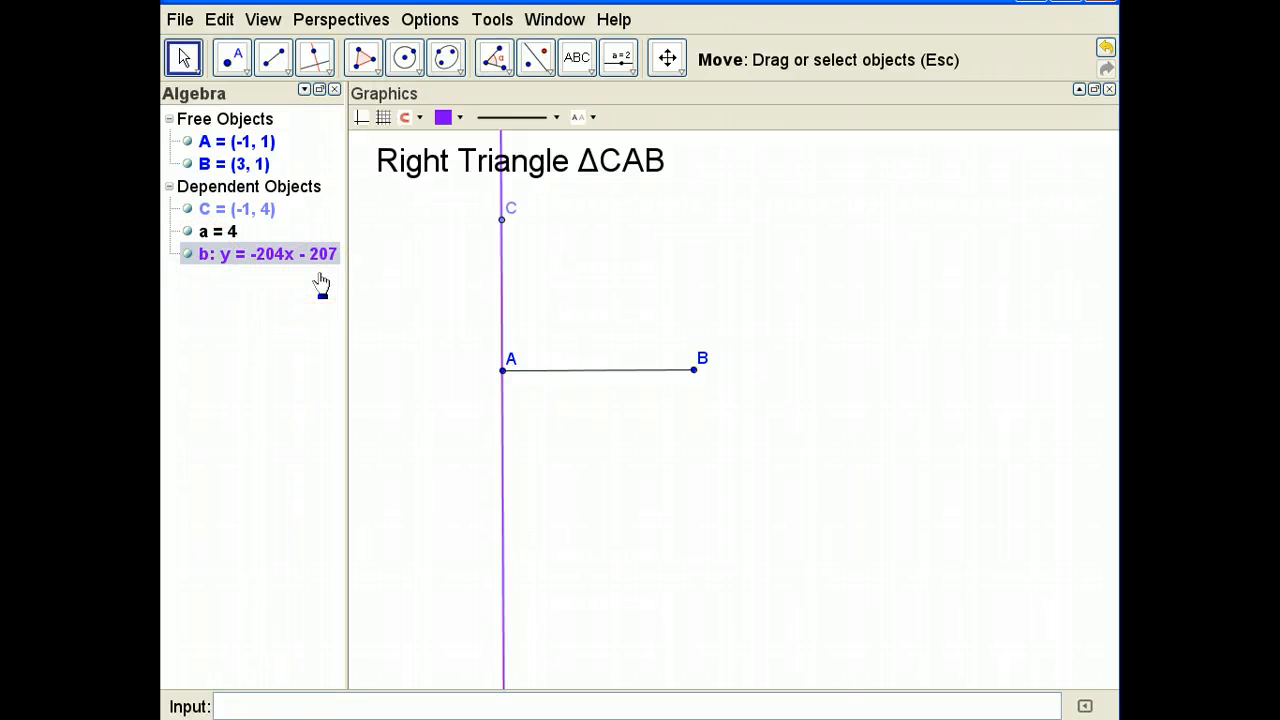
{"action": "left_click", "coordinate": [188, 256]}
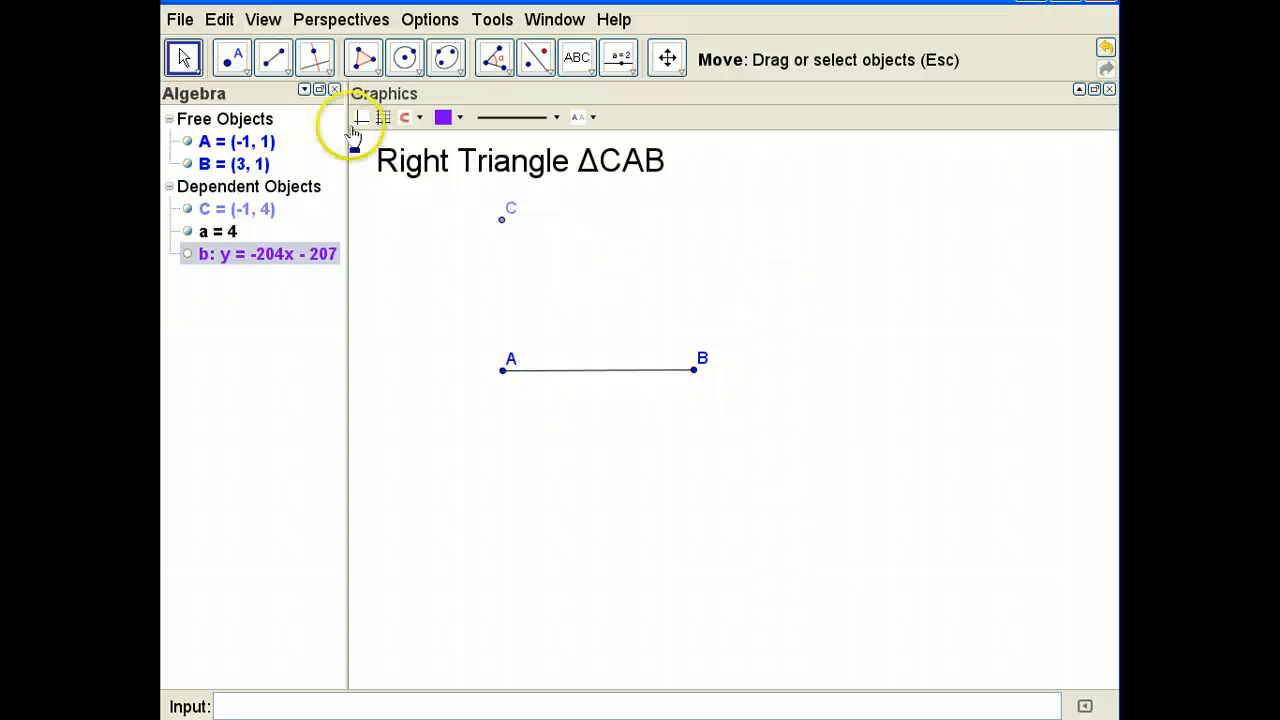
- Draw segments from A to C and from C to B to close the right triangle
{"action": "left_click", "coordinate": [272, 57]}
{"action": "left_click", "coordinate": [502, 370]}
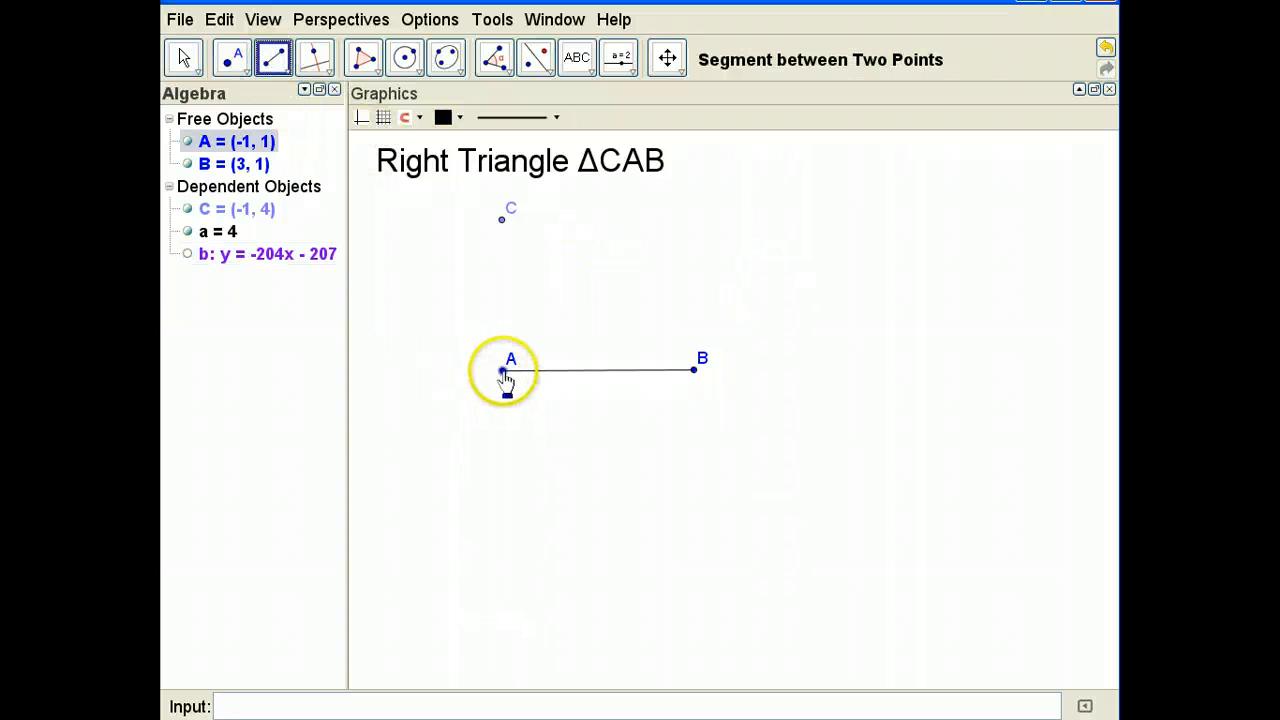
{"action": "left_click", "coordinate": [502, 220]}
{"action": "left_click", "coordinate": [505, 221]}
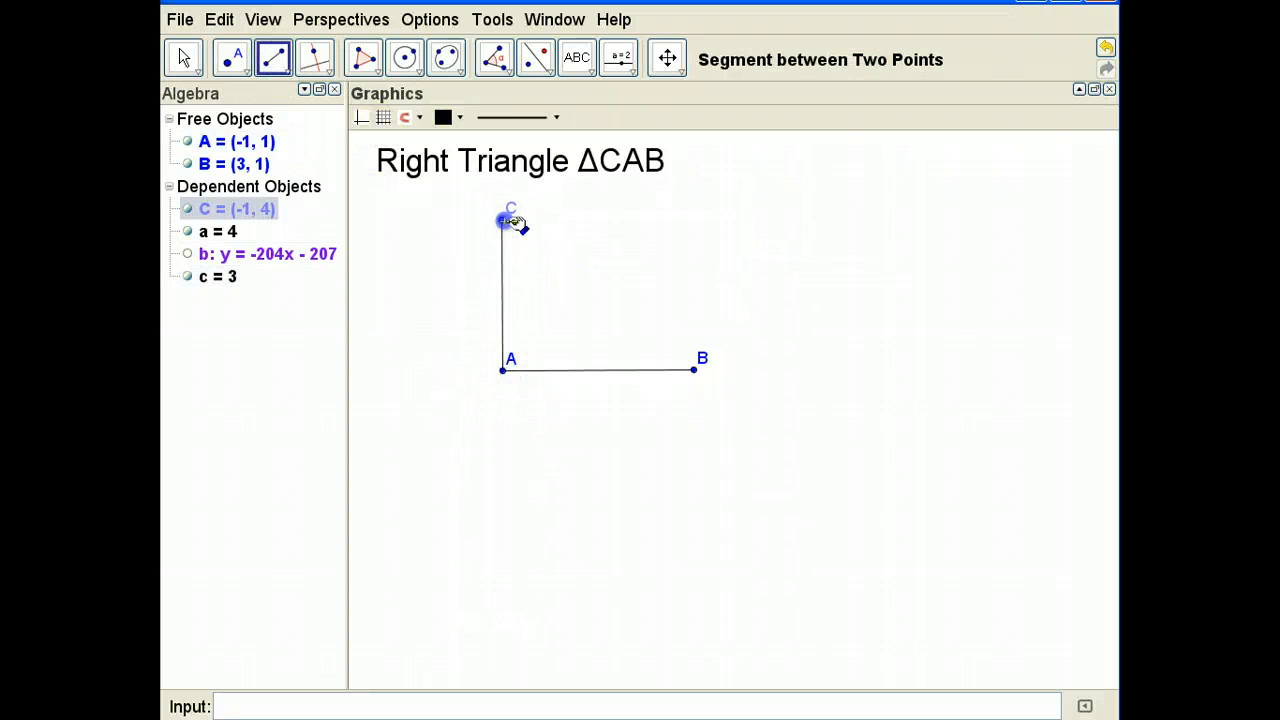
{"action": "left_click", "coordinate": [695, 372]}
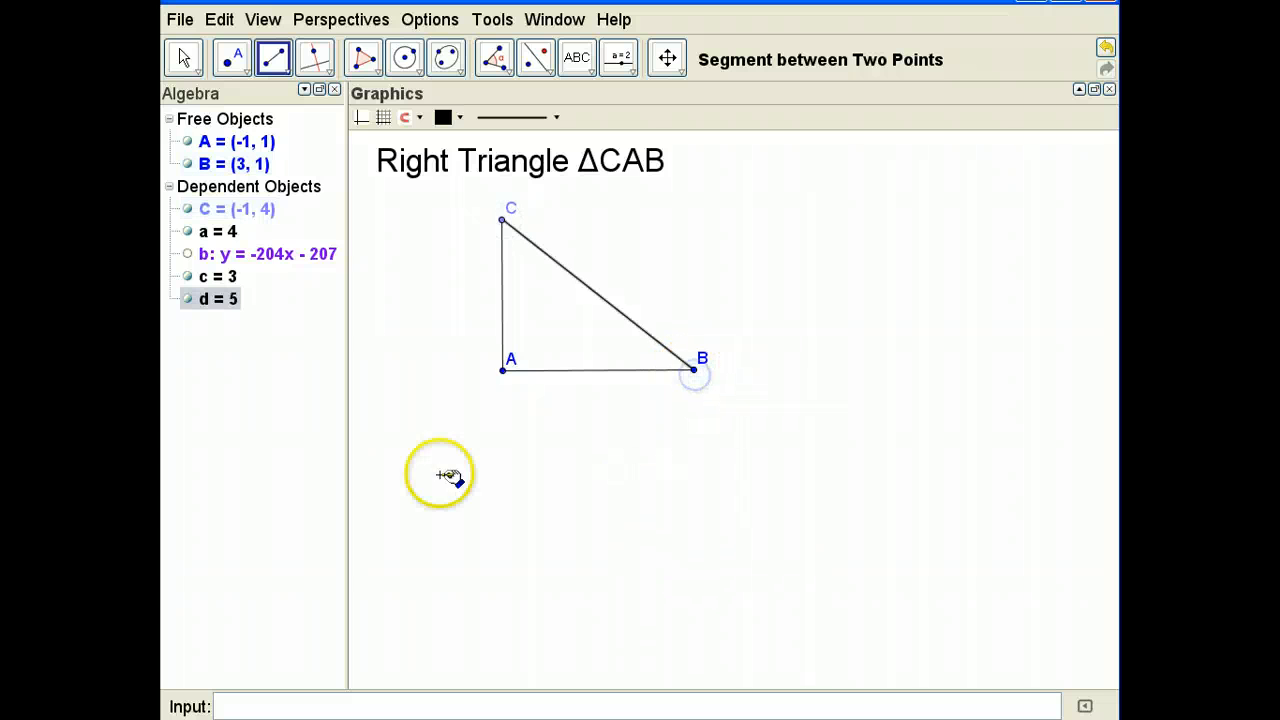
{"action": "left_click", "coordinate": [178, 60]}
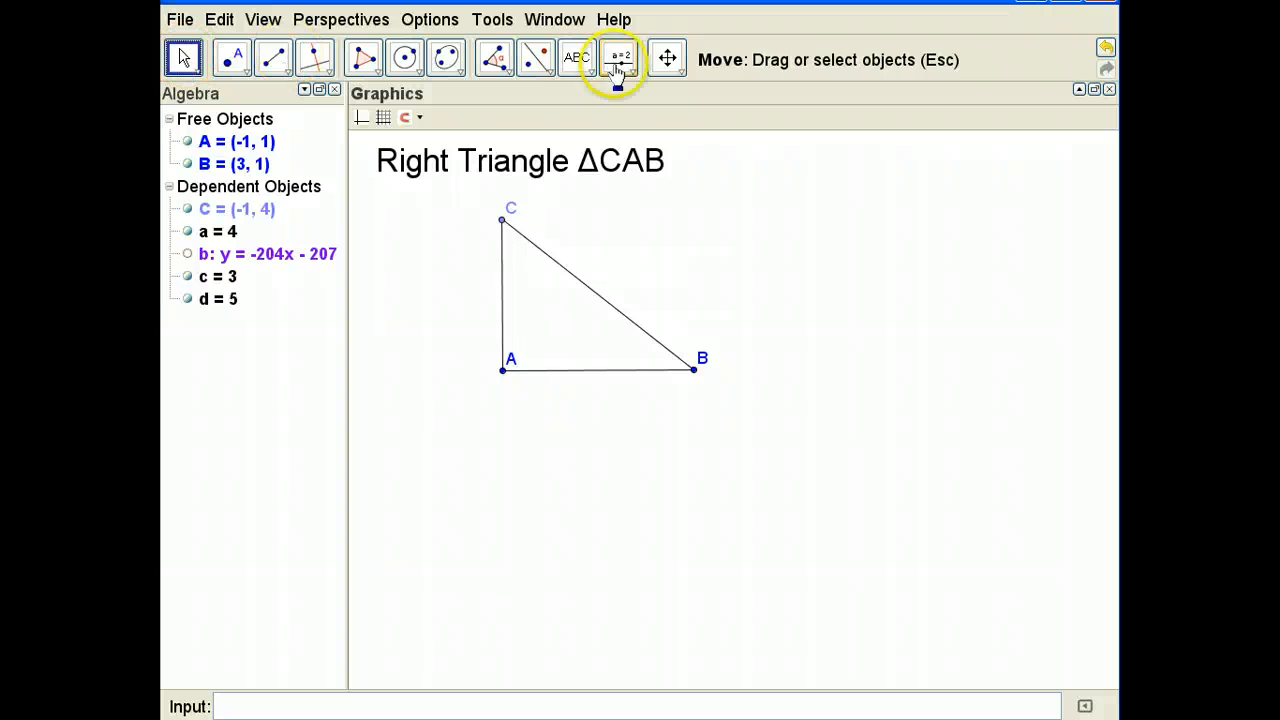
- Mark the triangle's interior angle at vertex B with the Angle tool
{"action": "left_click", "coordinate": [500, 63]}
{"action": "left_click", "coordinate": [530, 100]}
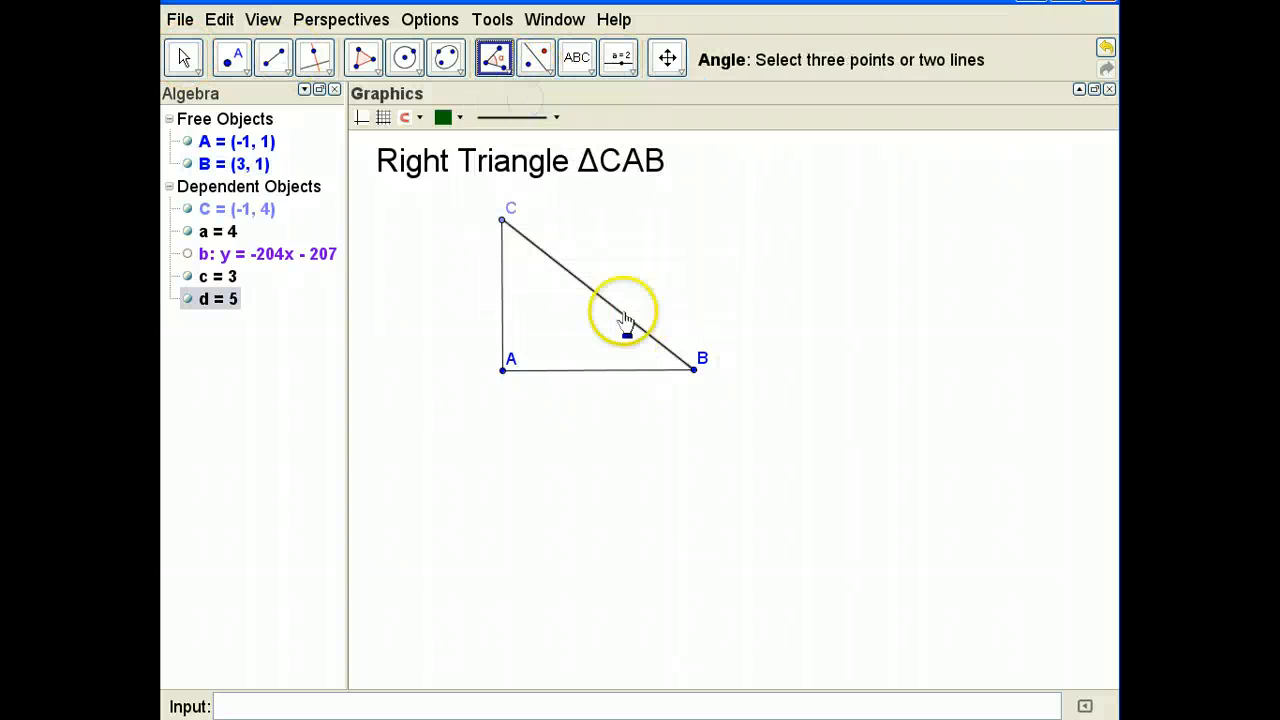
{"action": "left_click", "coordinate": [693, 371]}
{"action": "left_click", "coordinate": [505, 372]}
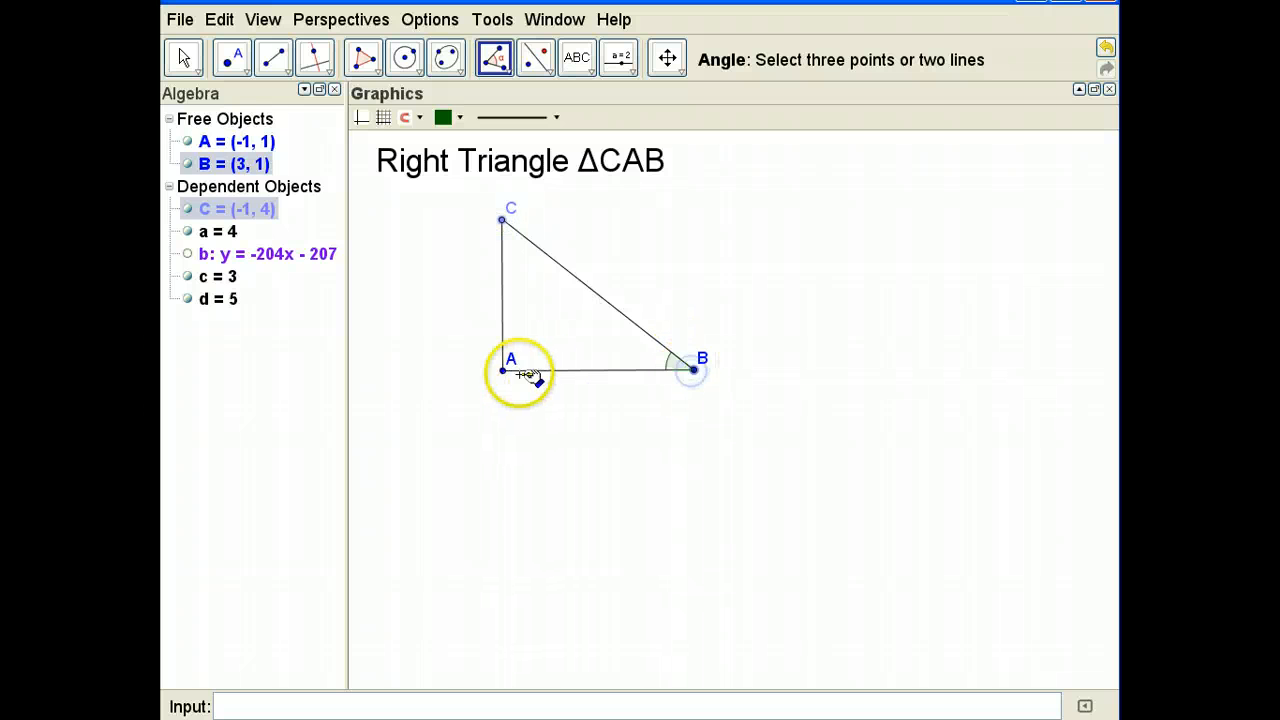
- Mark the triangle's interior angles at vertices A and C
{"action": "left_click", "coordinate": [690, 370]}
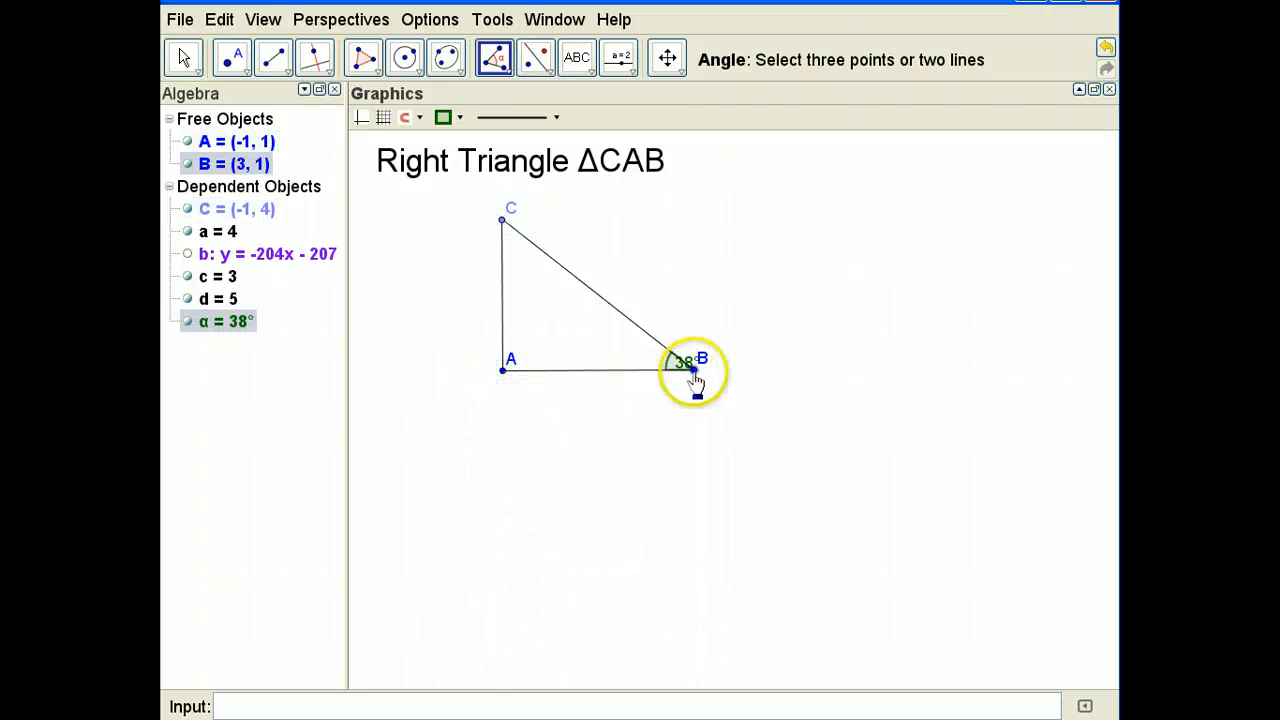
{"action": "left_click", "coordinate": [503, 372]}
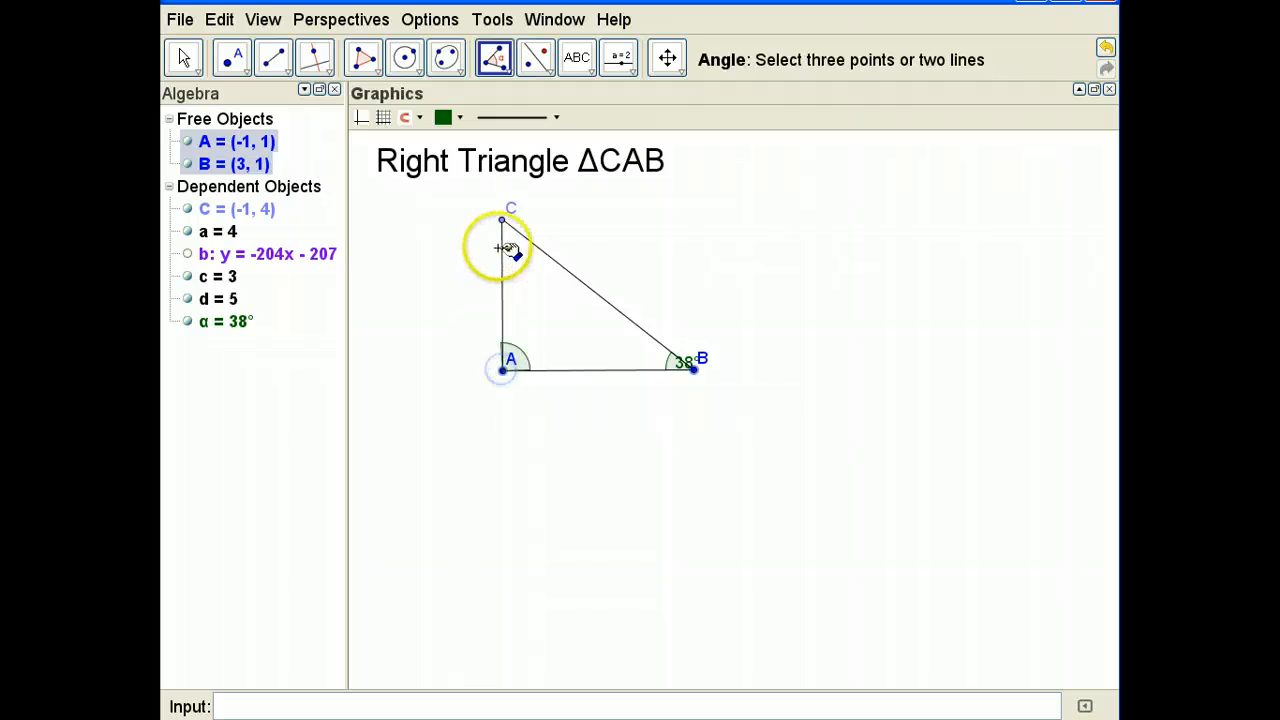
{"action": "left_click", "coordinate": [505, 222]}
{"action": "left_click", "coordinate": [510, 378]}
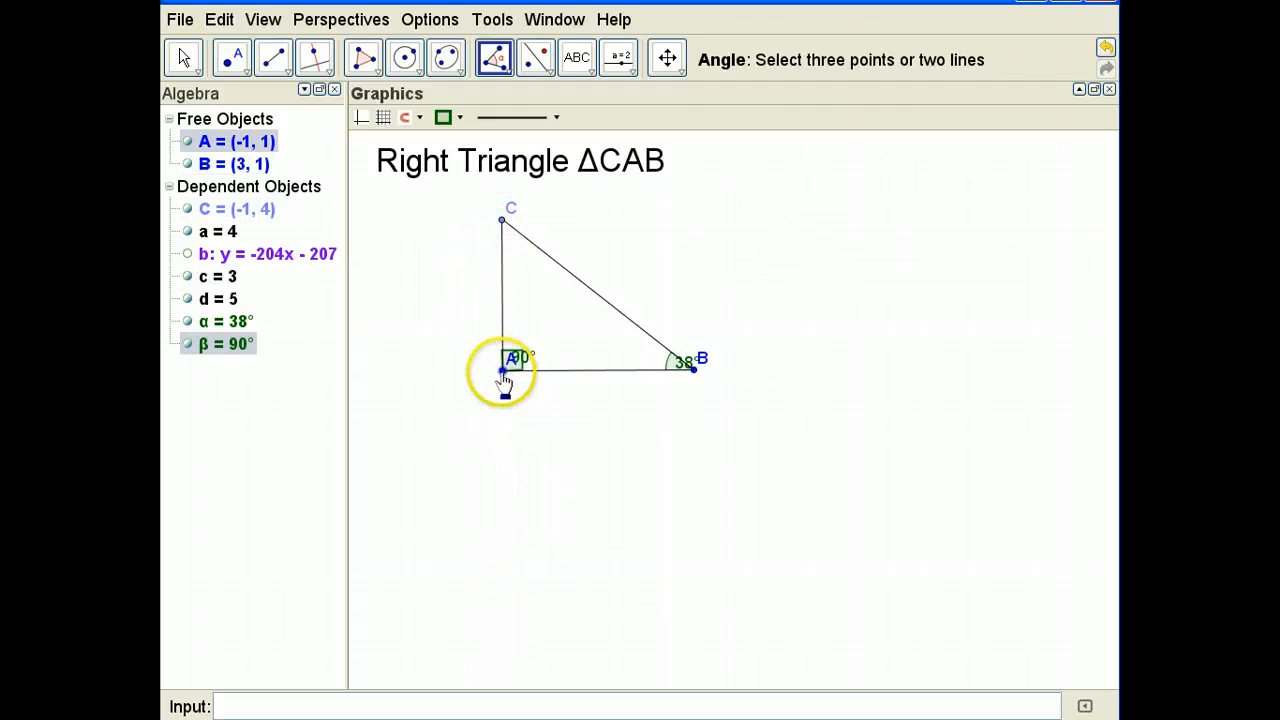
{"action": "left_click", "coordinate": [503, 222]}
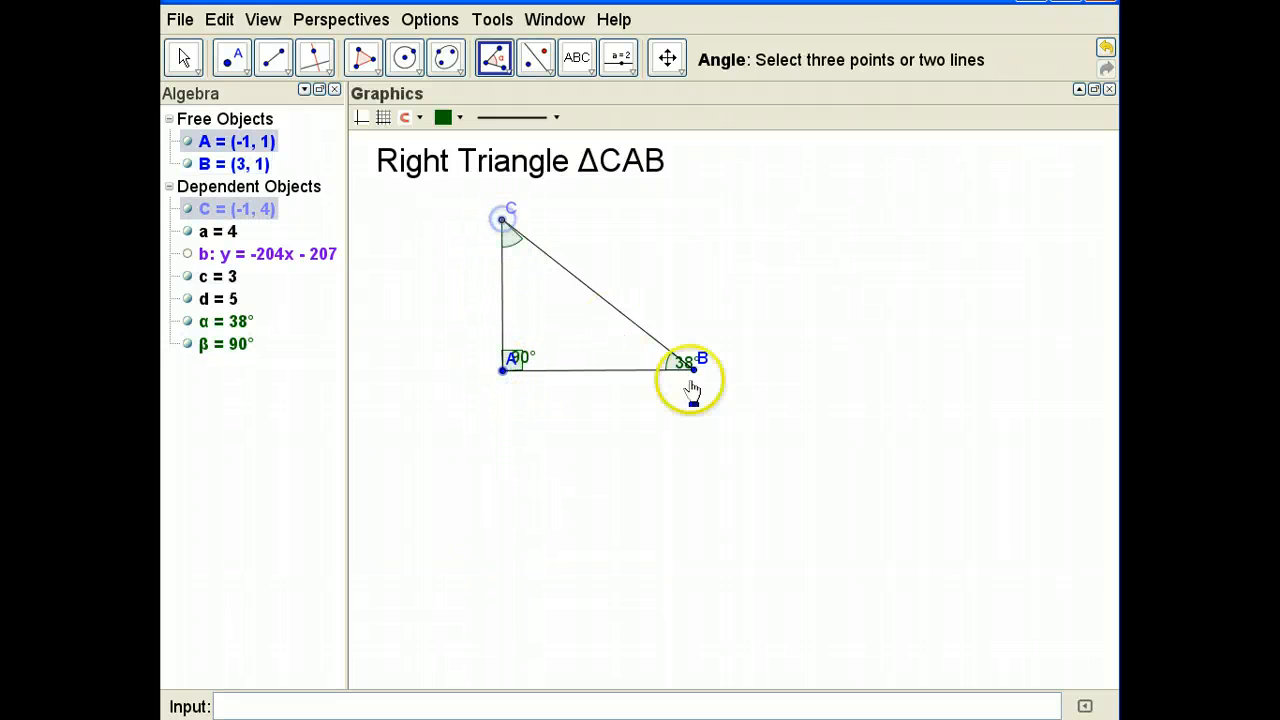
{"action": "left_click", "coordinate": [692, 370]}
- Move the angle labels at vertices C and B inside the triangle, clear of their angle marks
{"action": "left_click", "coordinate": [203, 66]}
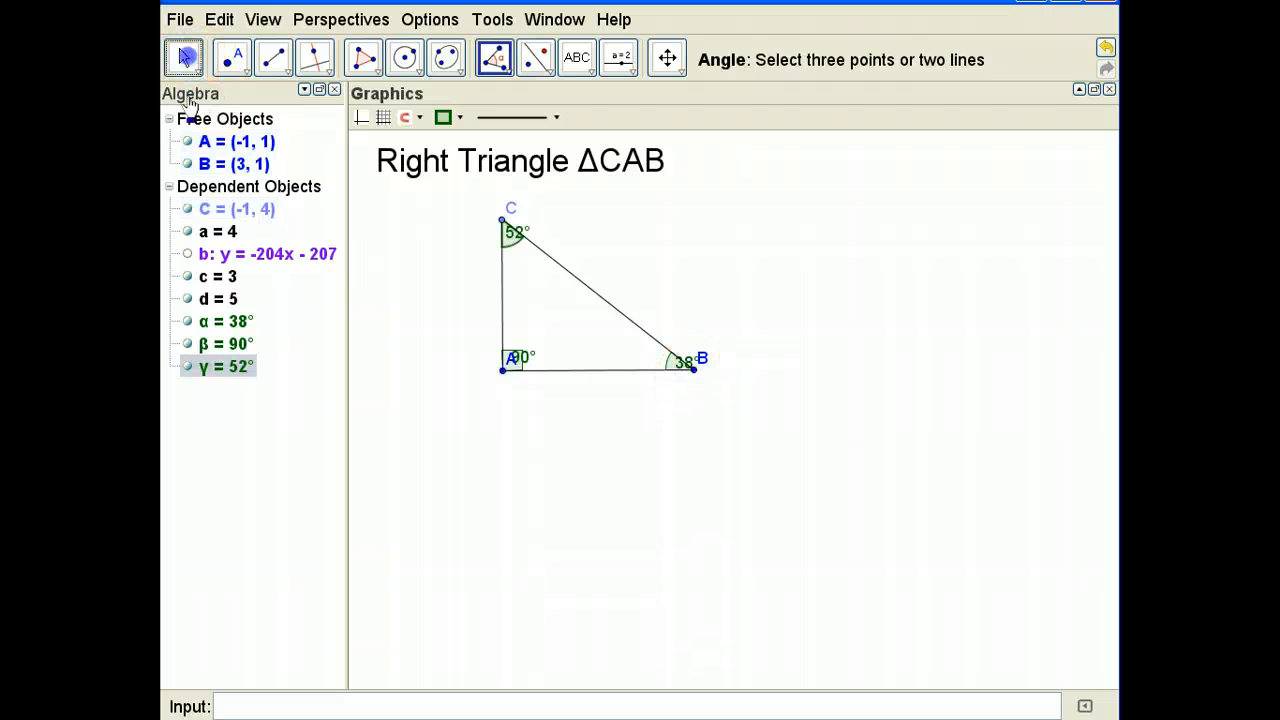
{"action": "left_click", "coordinate": [695, 372]}
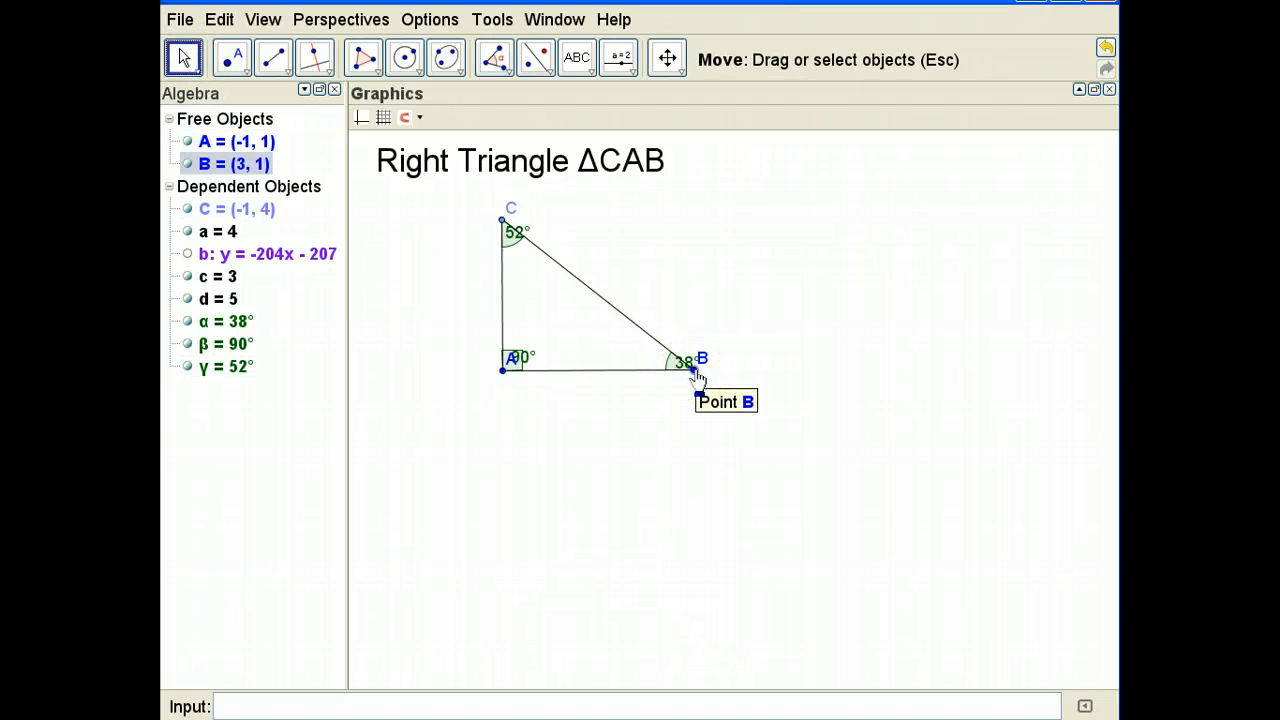
{"action": "left_click", "coordinate": [437, 237]}
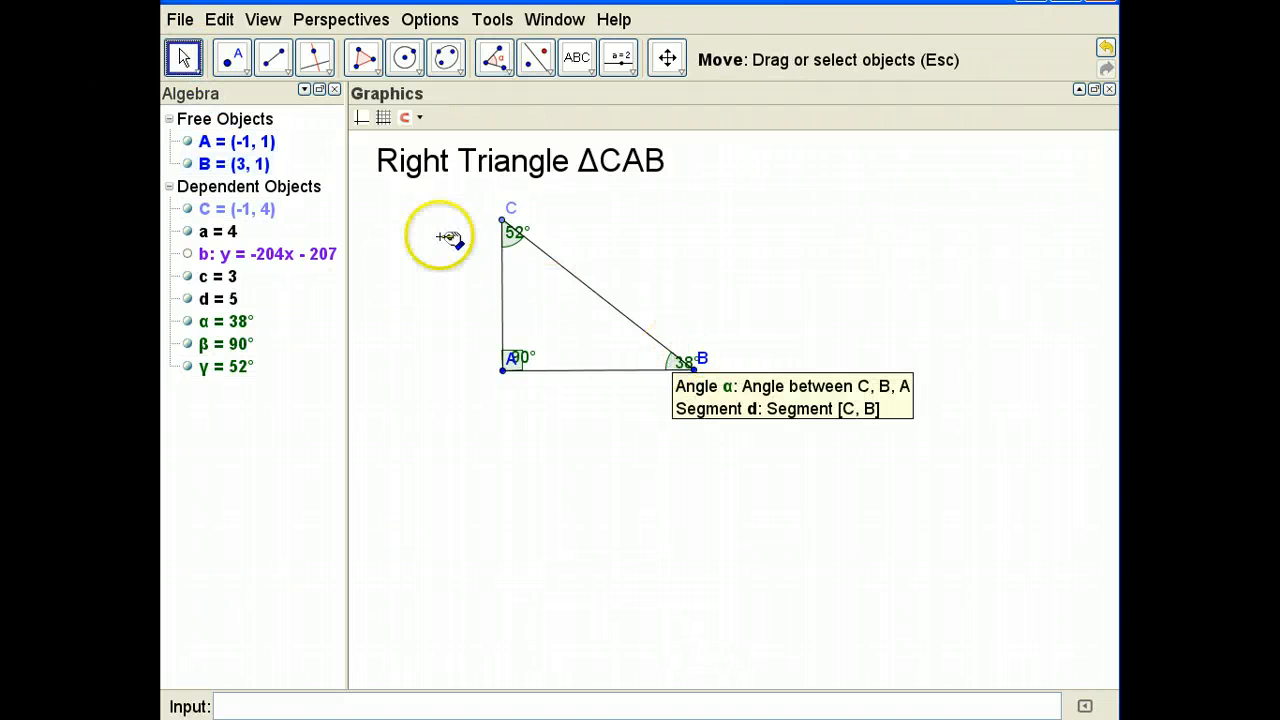
{"action": "left_click", "coordinate": [512, 238]}
{"action": "left_click_drag", "start_coordinate": [686, 363], "coordinate": [659, 358]}
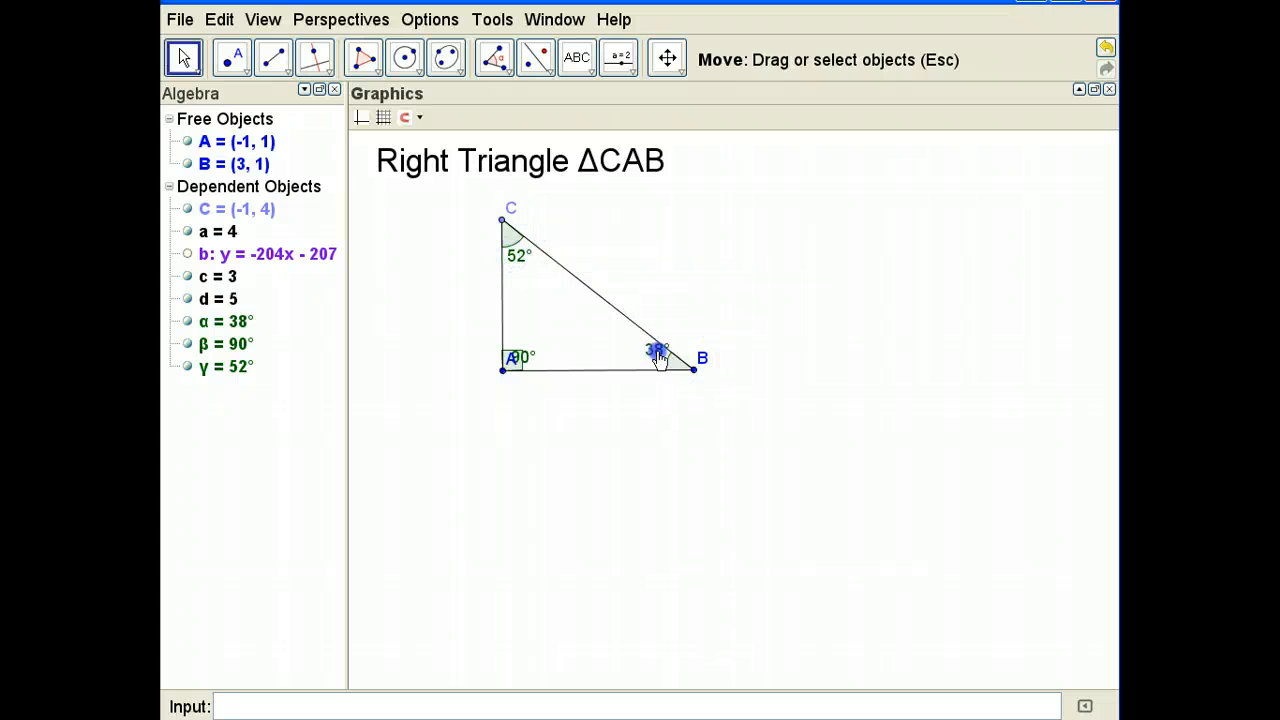
- Hide the right angle's label at A and move the vertex labels A, B and C outside the triangle
{"action": "left_click_drag", "start_coordinate": [522, 357], "coordinate": [533, 346]}
{"action": "right_click", "coordinate": [530, 344]}
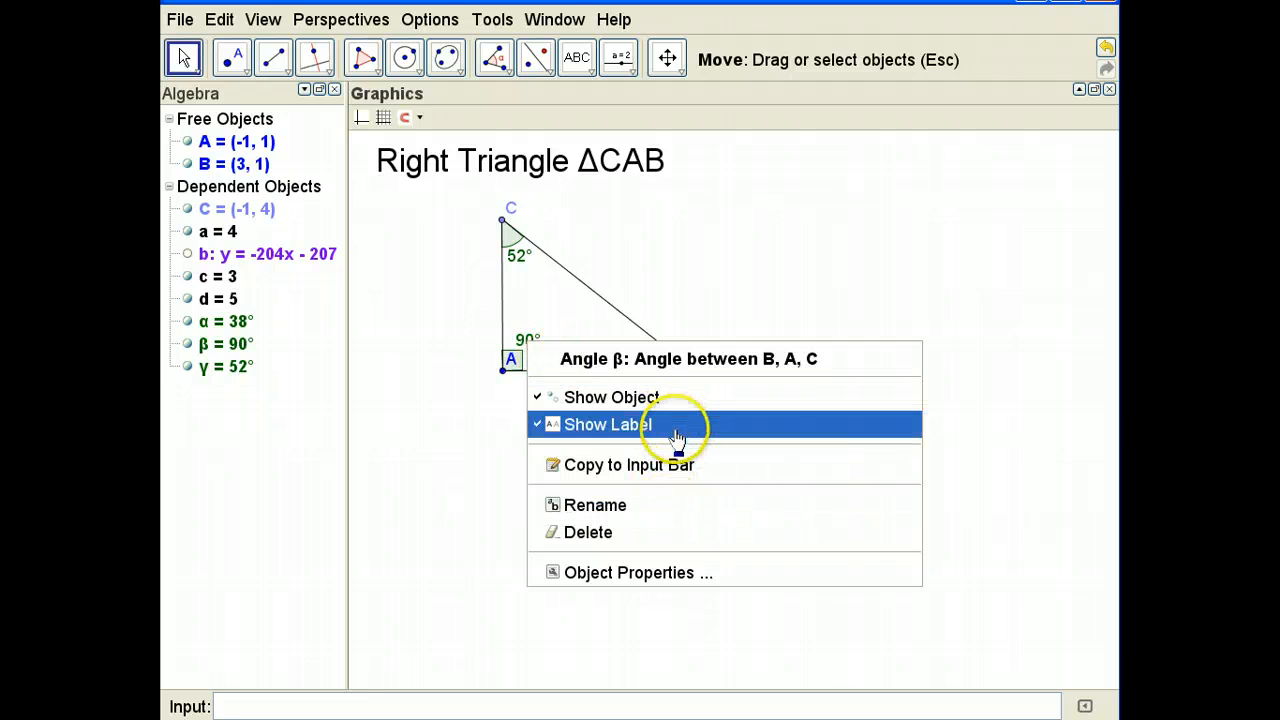
{"action": "left_click", "coordinate": [677, 438]}
{"action": "left_click", "coordinate": [515, 365]}
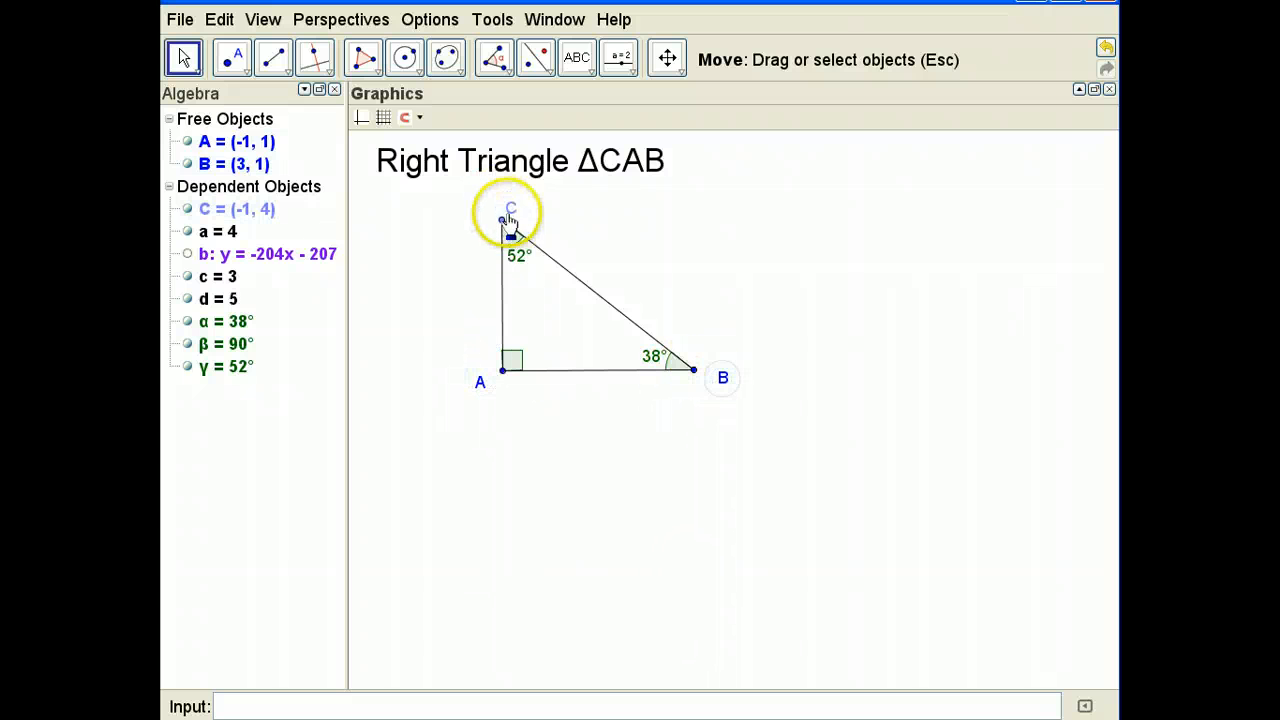
{"action": "left_click_drag", "start_coordinate": [508, 213], "coordinate": [477, 203]}
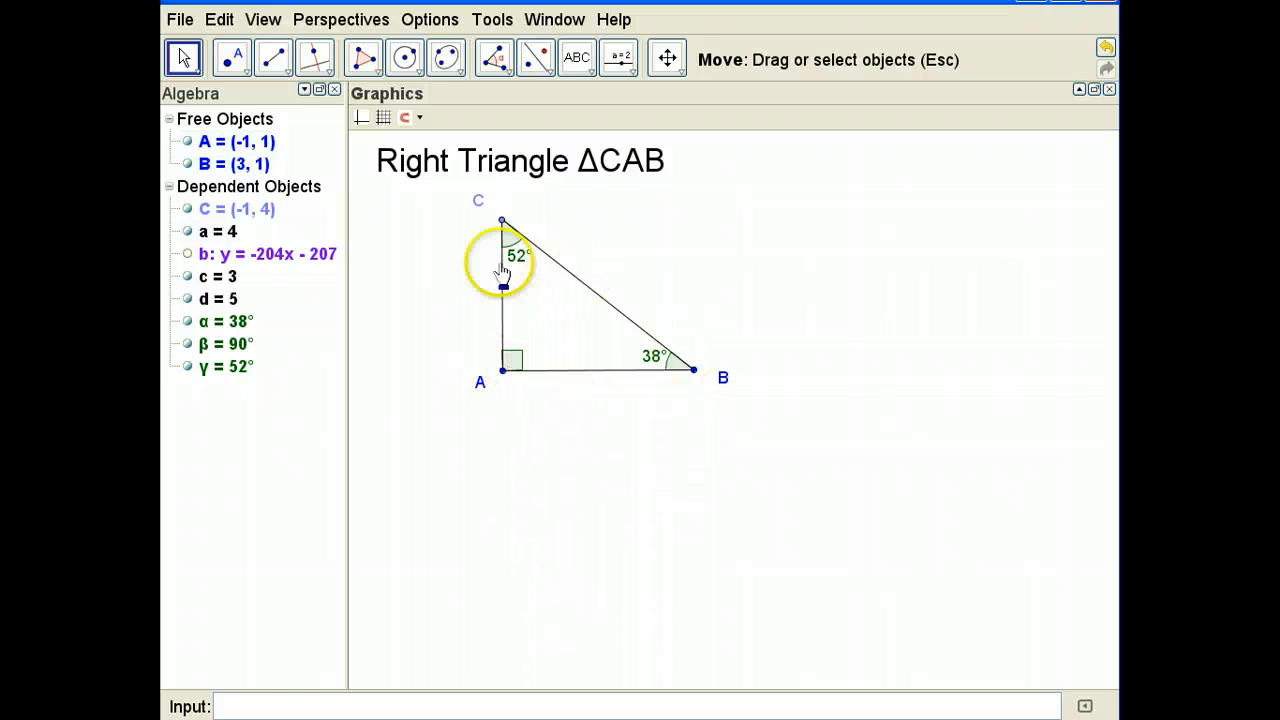
- Move vertex B to about (2, 2) and vertex A to about (-2, 2)
{"action": "left_click", "coordinate": [697, 378]}
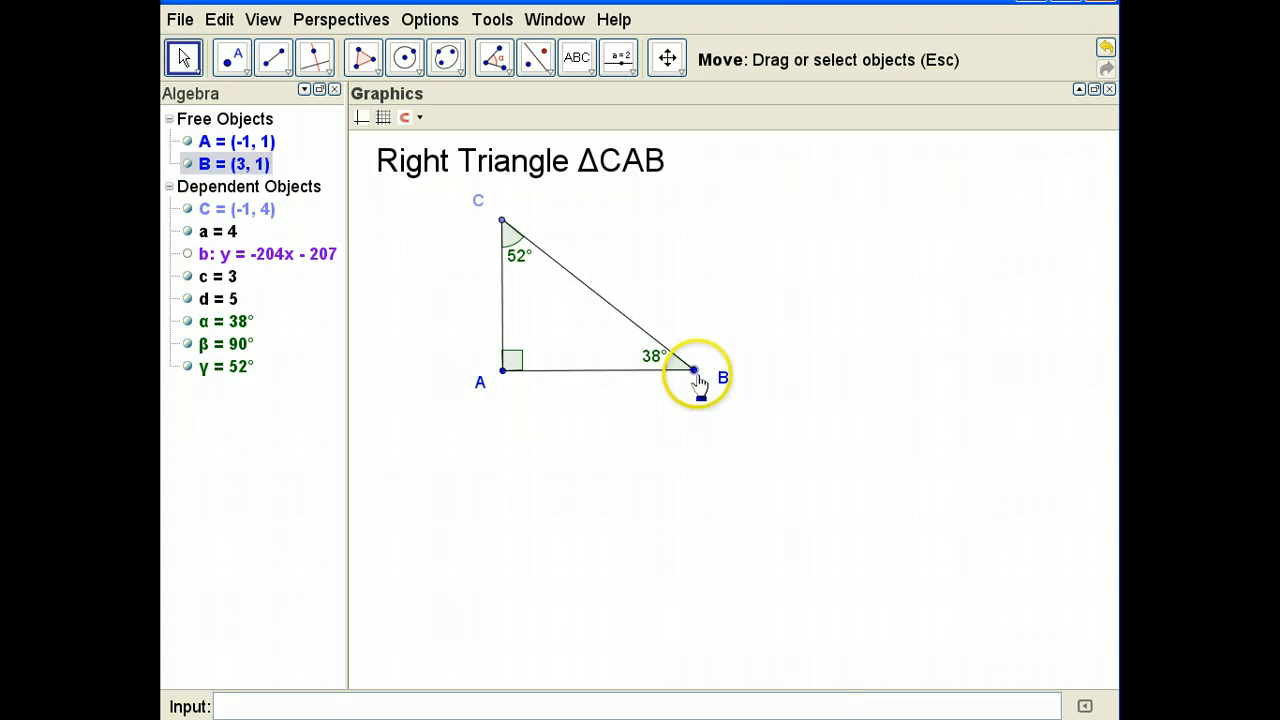
{"action": "left_click", "coordinate": [517, 374]}
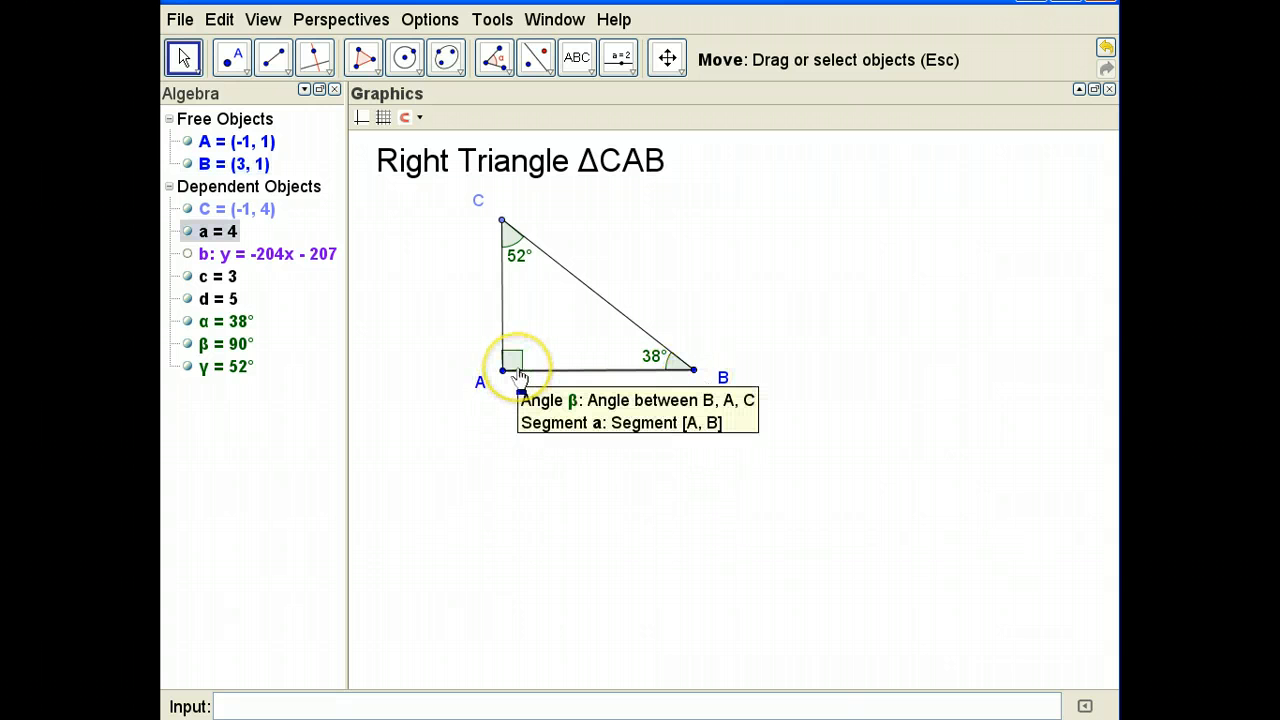
{"action": "left_click", "coordinate": [697, 378]}
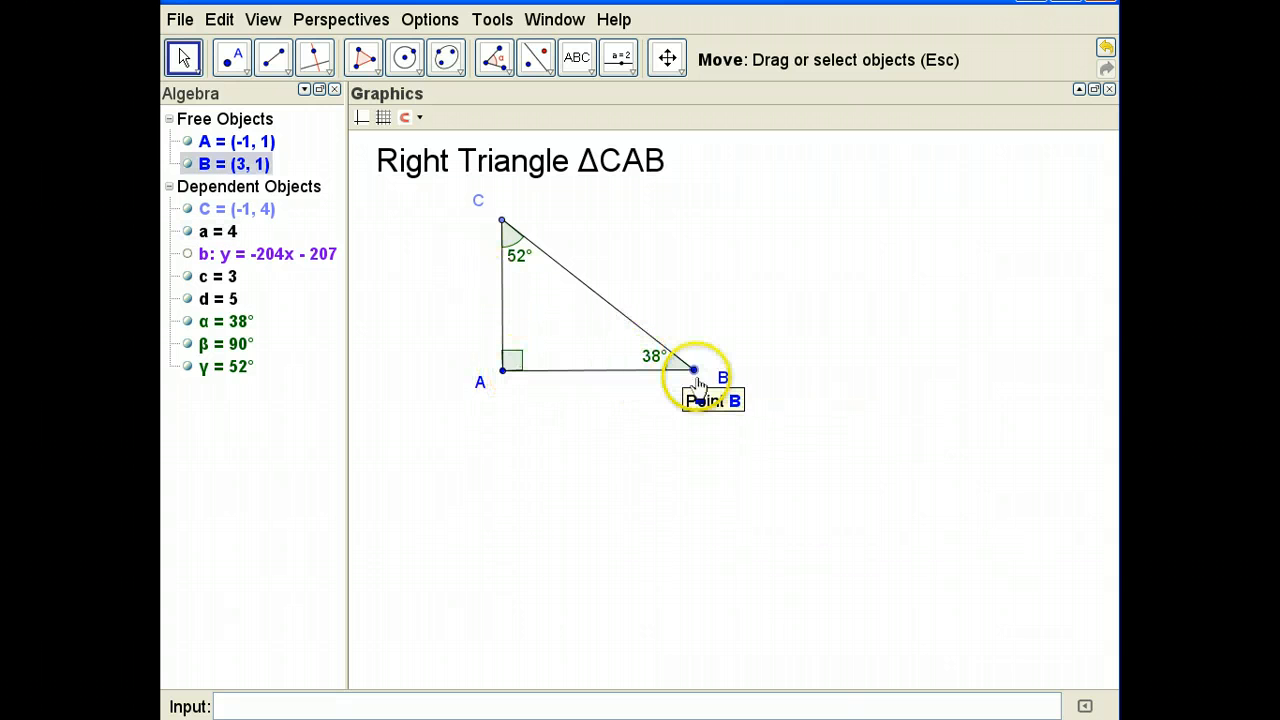
{"action": "left_click_drag", "start_coordinate": [697, 378], "coordinate": [660, 342]}
{"action": "left_click_drag", "start_coordinate": [503, 371], "coordinate": [476, 362]}
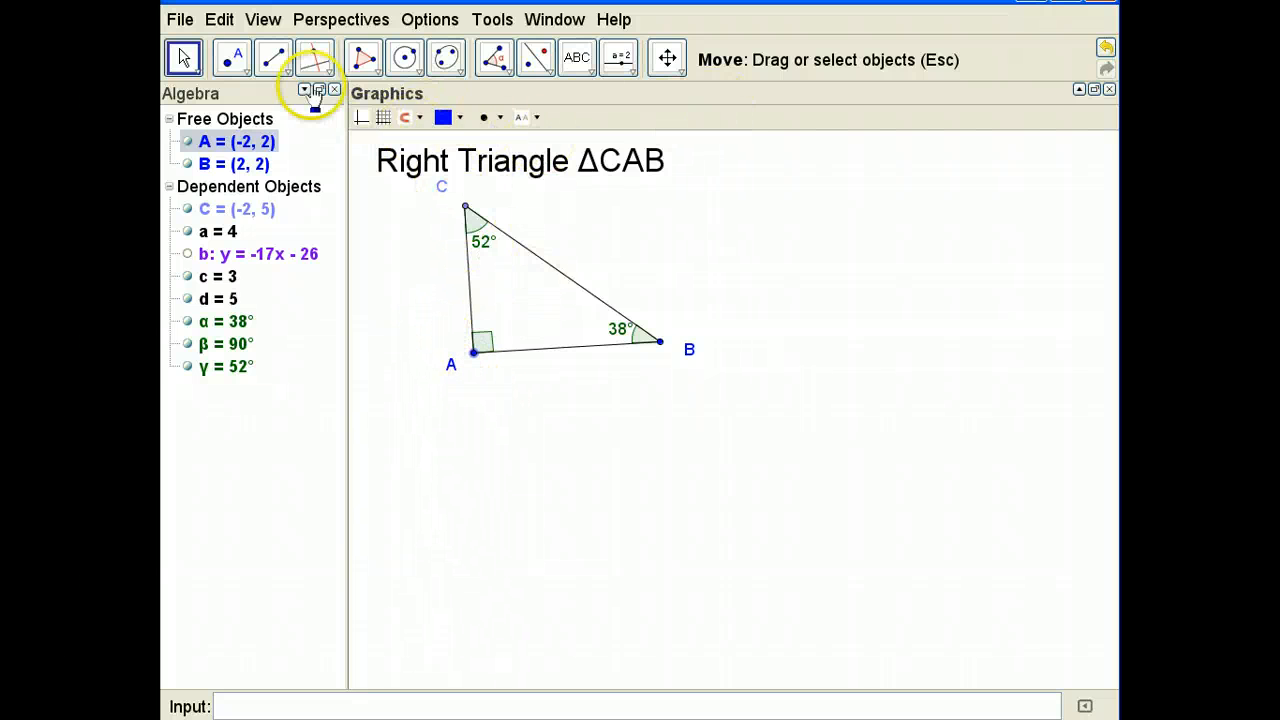
- Create a filled polygon through the right triangle's vertices B, A and C
{"action": "left_click", "coordinate": [376, 70]}
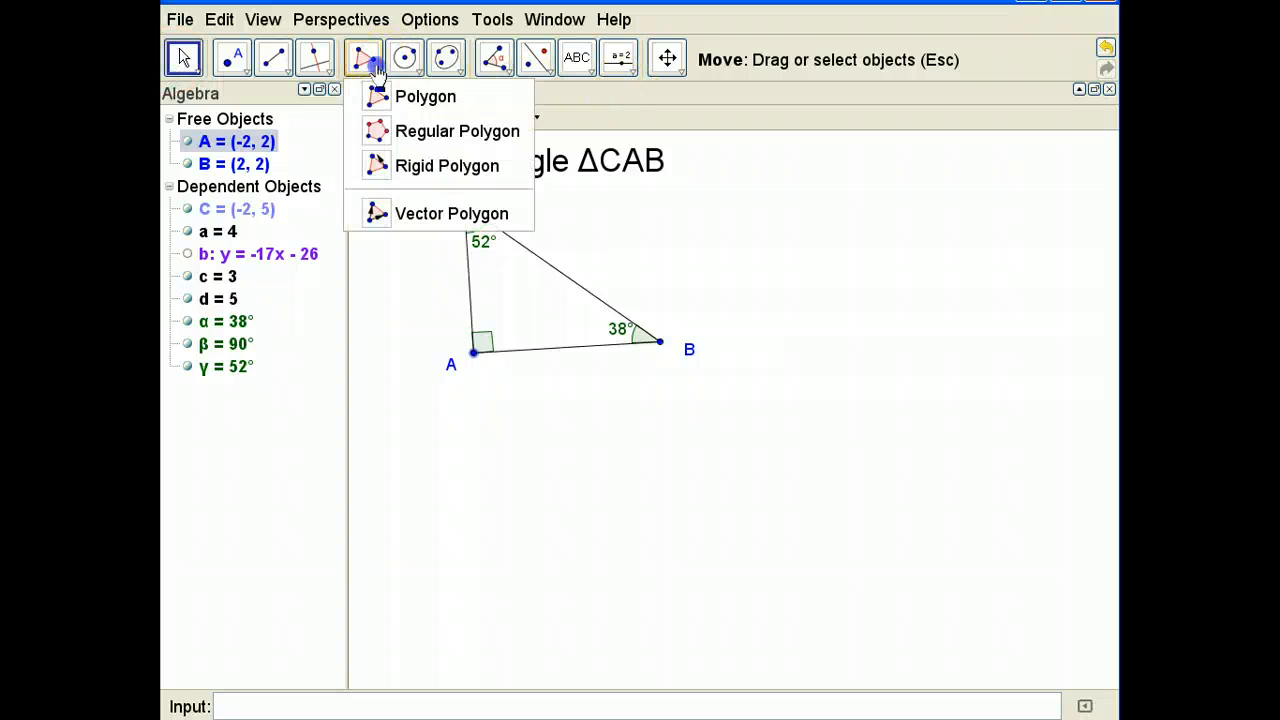
{"action": "left_click", "coordinate": [400, 96]}
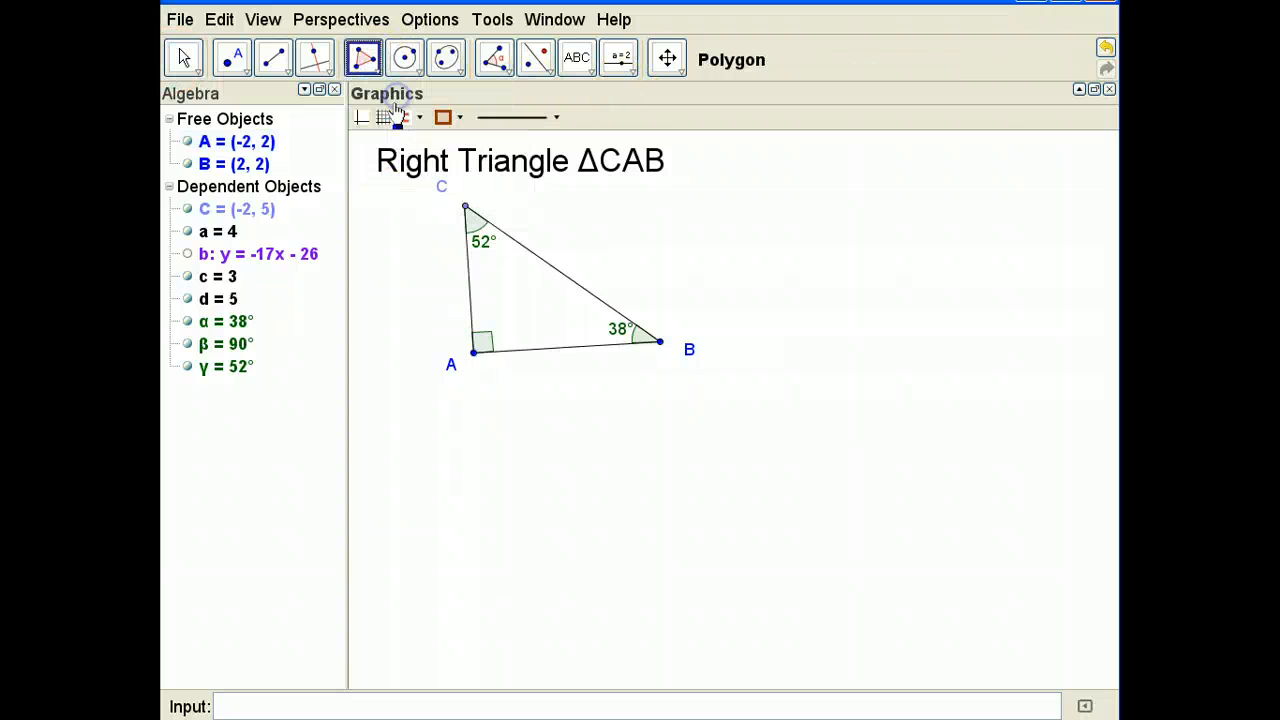
{"action": "left_click", "coordinate": [658, 344]}
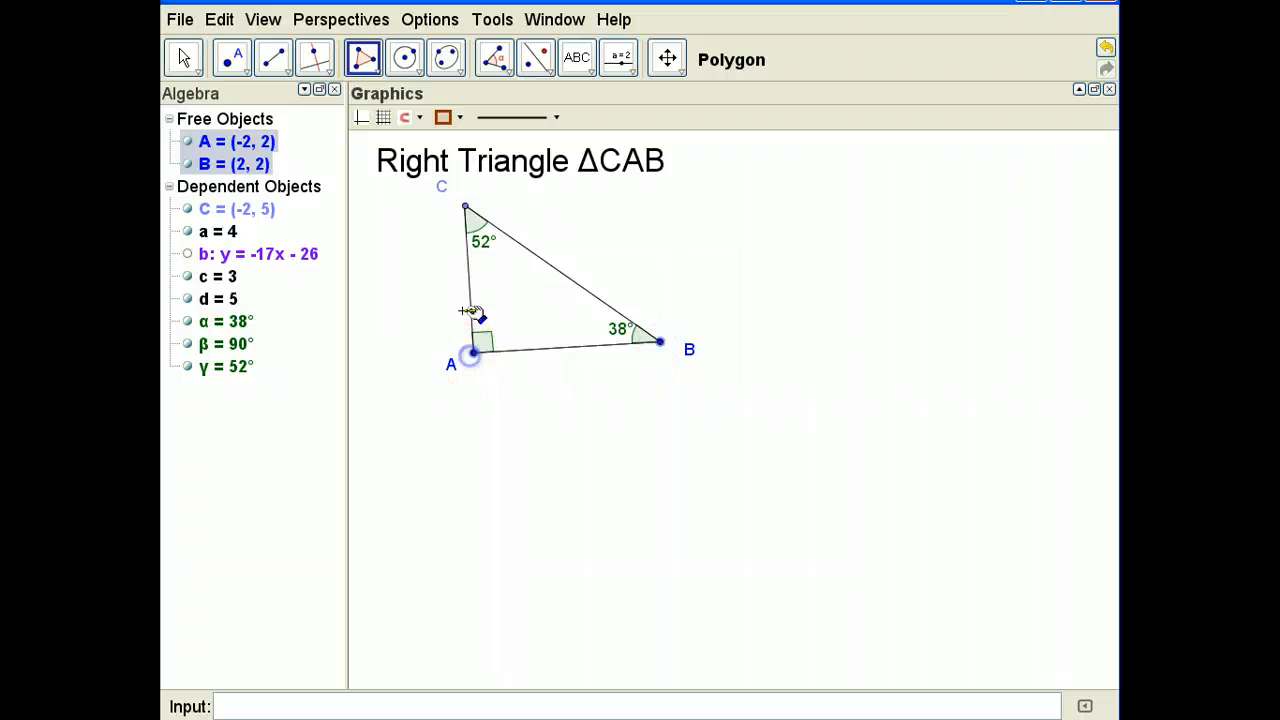
{"action": "left_click", "coordinate": [465, 208]}
{"action": "left_click", "coordinate": [660, 343]}
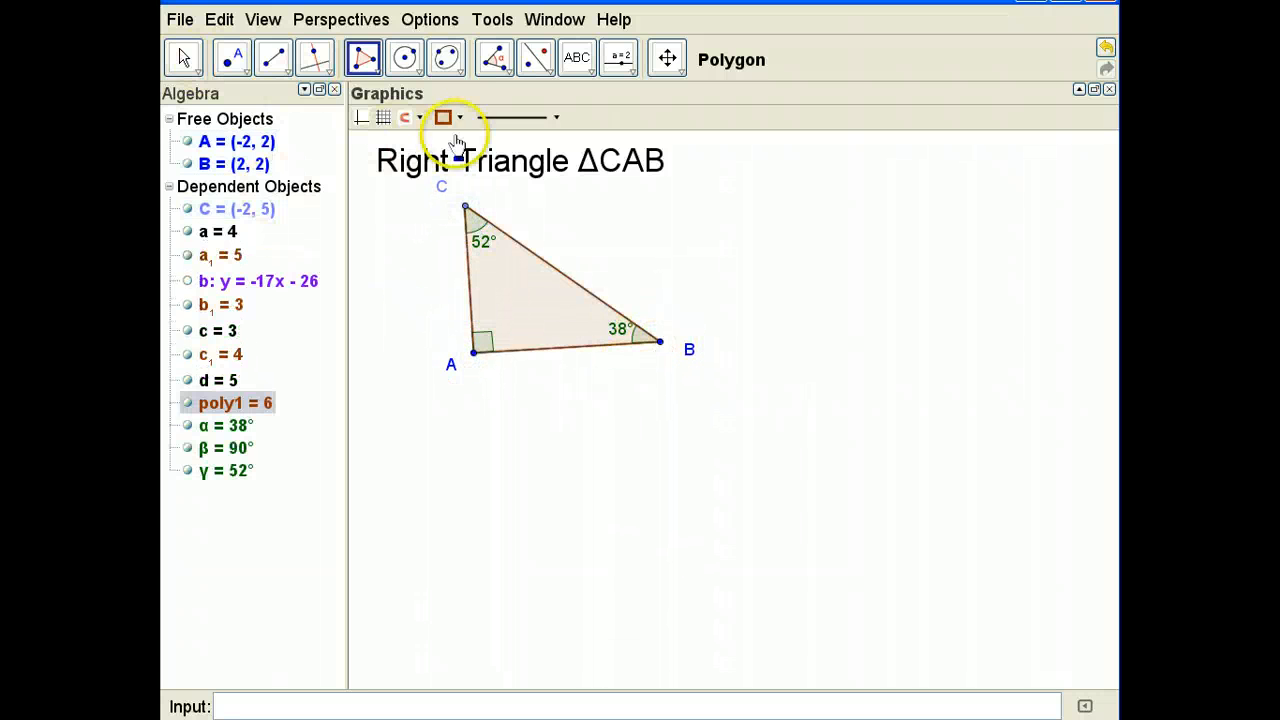
- Change the triangle polygon's color to cyan
{"action": "left_click", "coordinate": [458, 117]}
{"action": "left_click", "coordinate": [521, 160]}
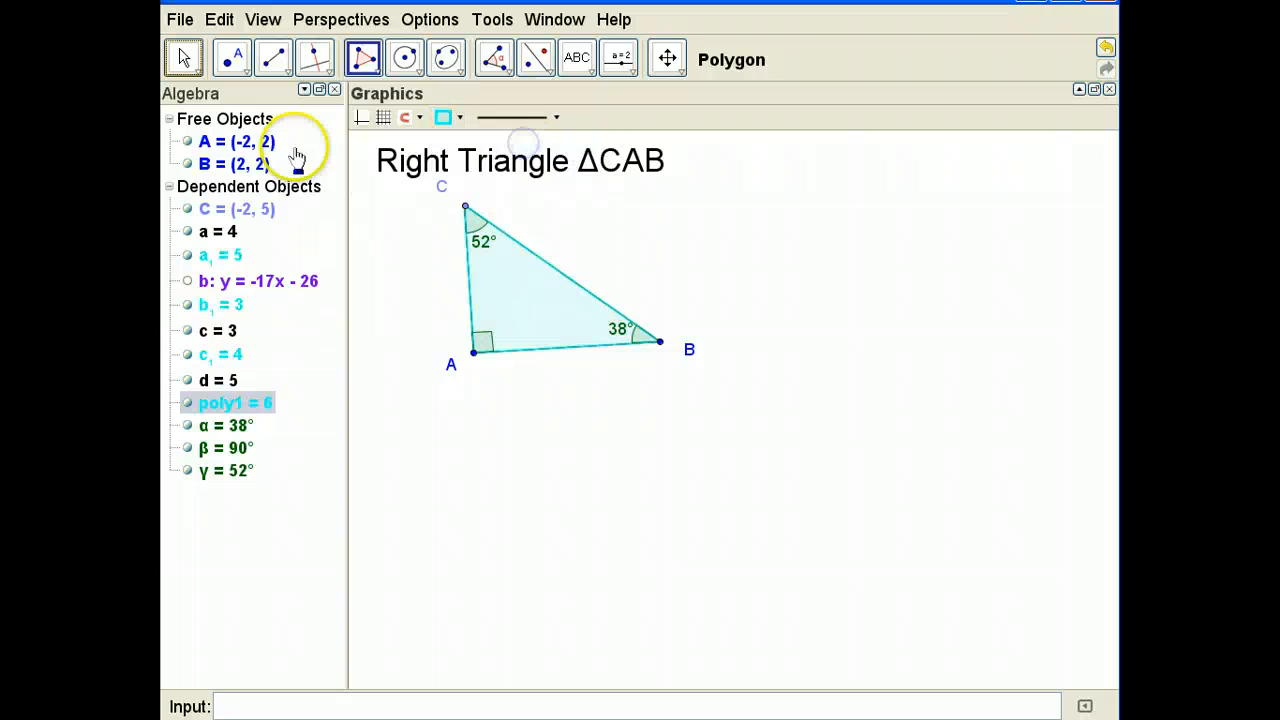
{"action": "left_click", "coordinate": [183, 57]}
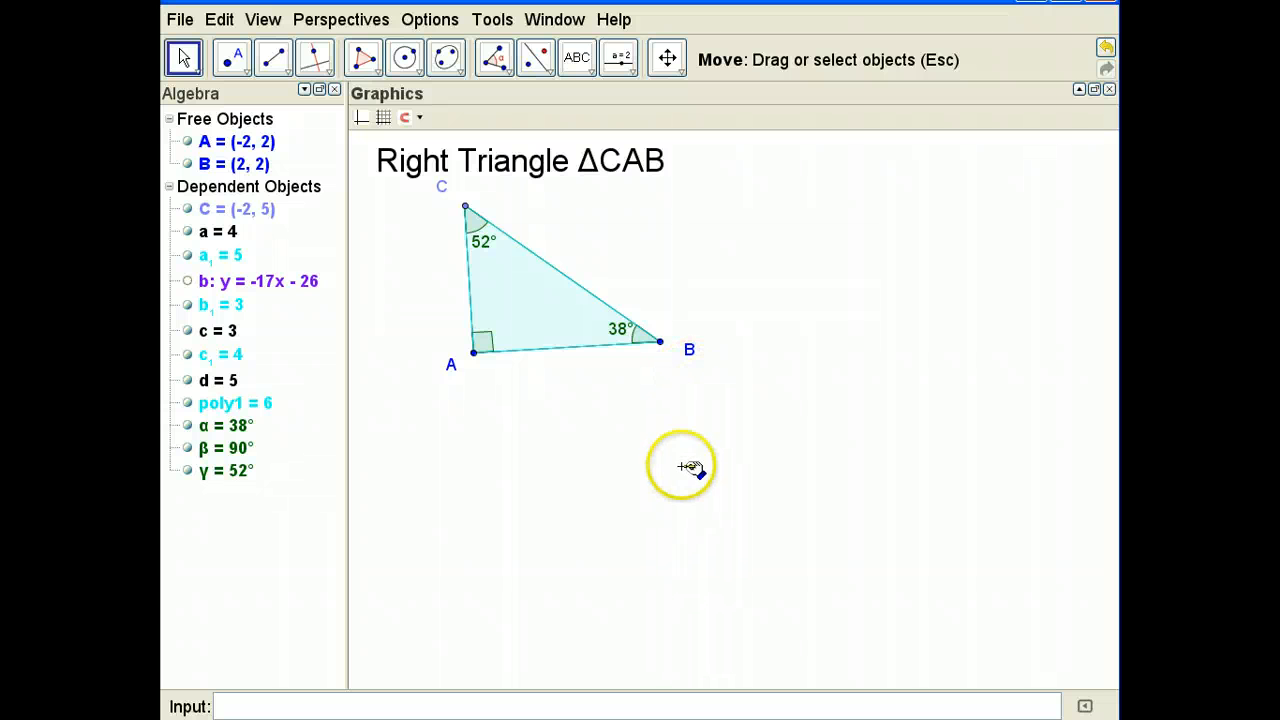
- Insert the text "Isosceles Triangle ΔABC" in the empty space below the right triangle, using the Δ symbol
{"action": "left_click", "coordinate": [667, 57]}
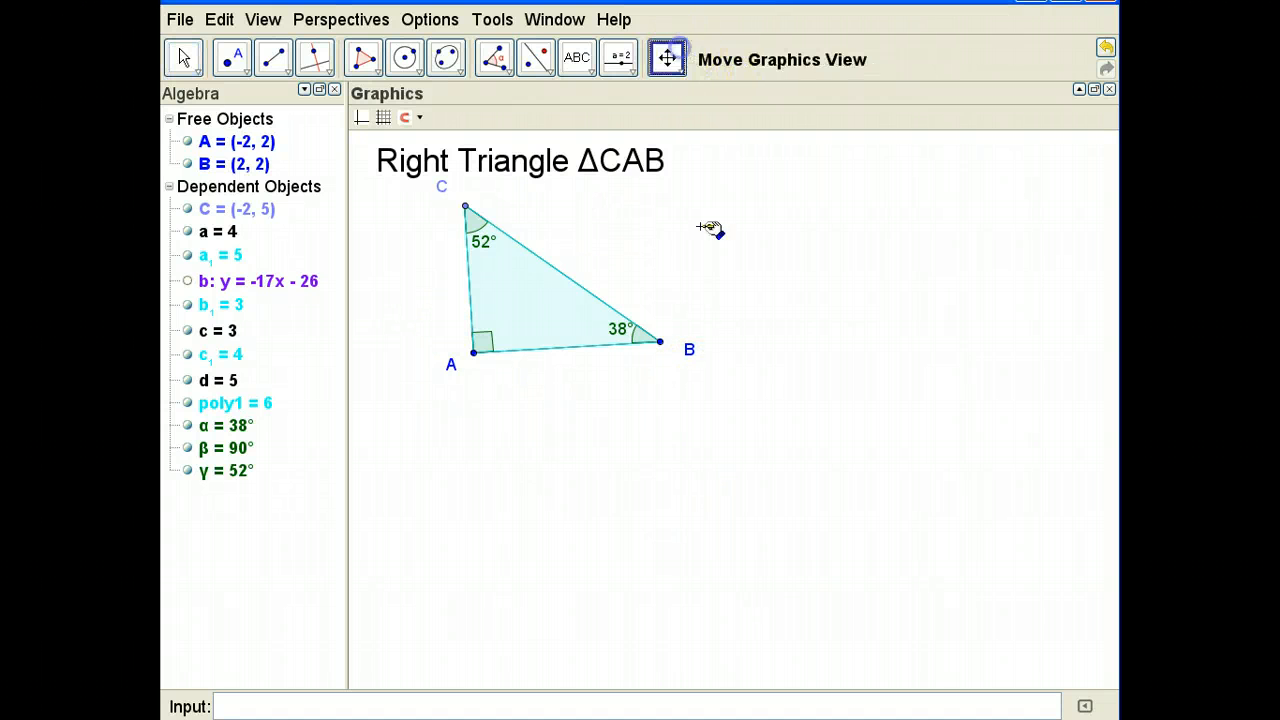
{"action": "mouse_move", "coordinate": [491, 320]}
{"action": "left_mouse_down"}
{"action": "mouse_move", "coordinate": [653, 314]}
{"action": "mouse_move", "coordinate": [500, 317]}
{"action": "mouse_move", "coordinate": [491, 291]}
{"action": "mouse_move", "coordinate": [505, 303]}
{"action": "left_mouse_up"}
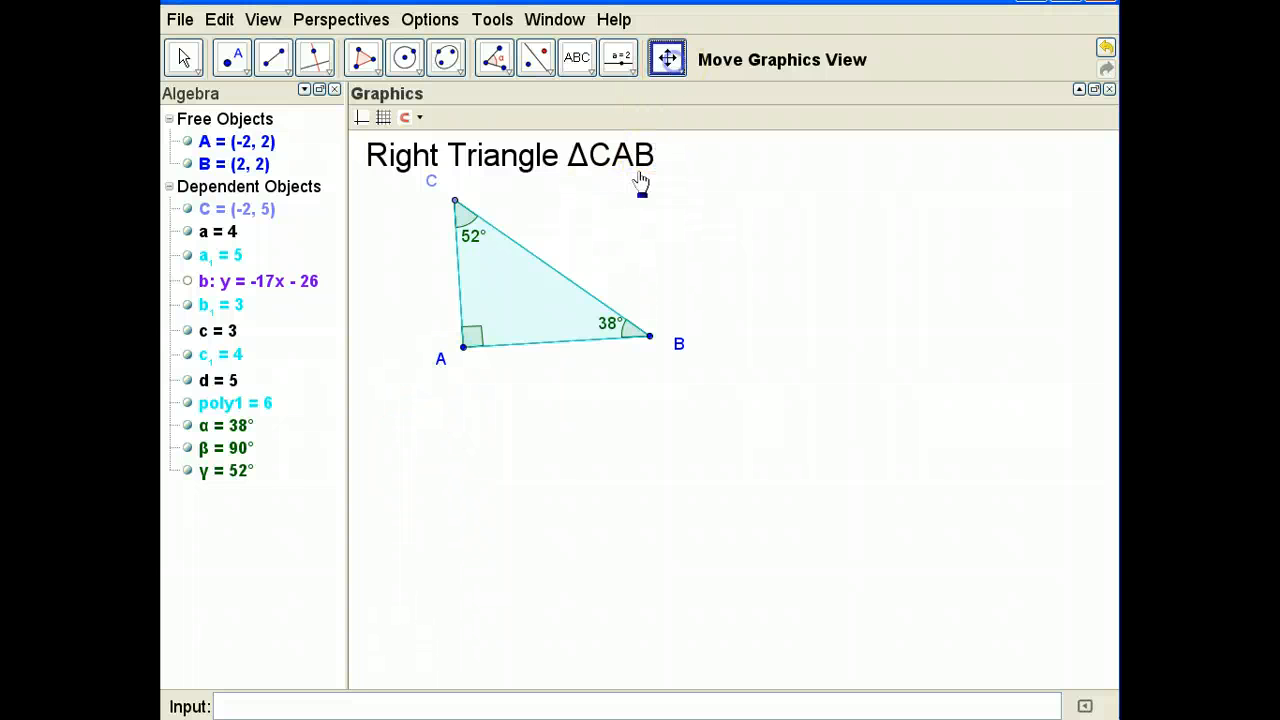
{"action": "left_click_drag", "start_coordinate": [554, 354], "coordinate": [500, 149]}
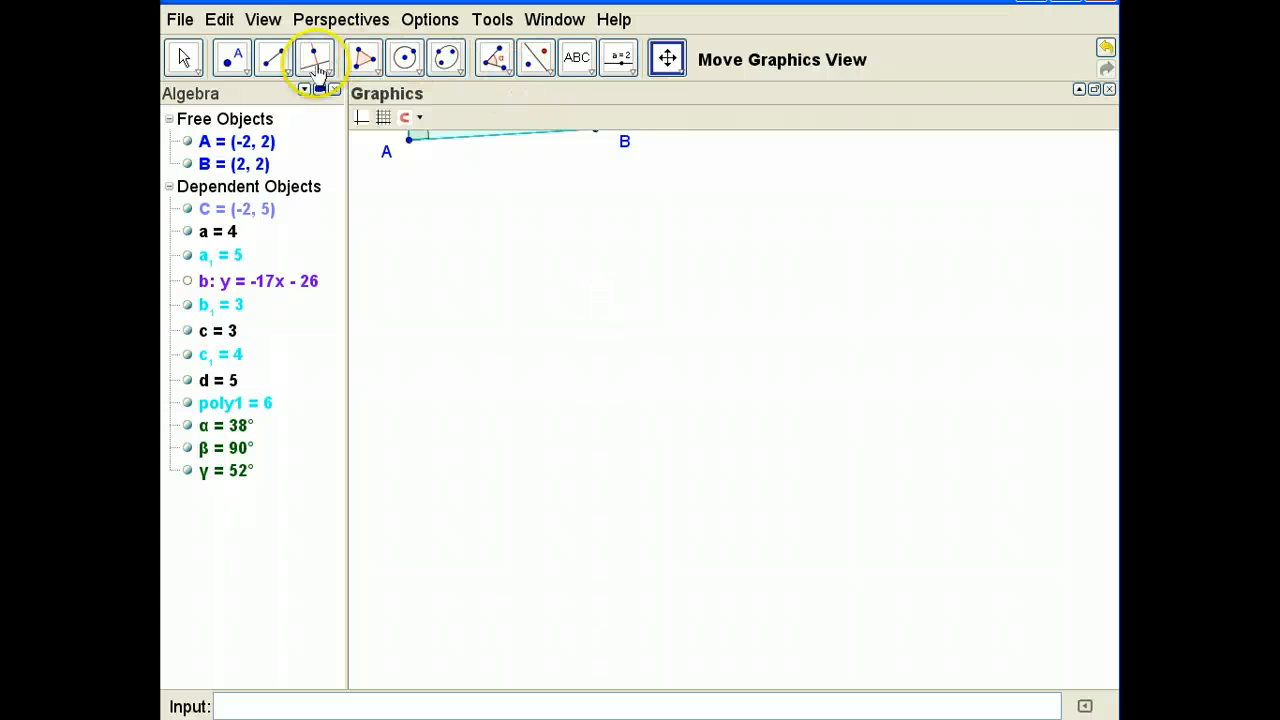
{"action": "left_click", "coordinate": [576, 75]}
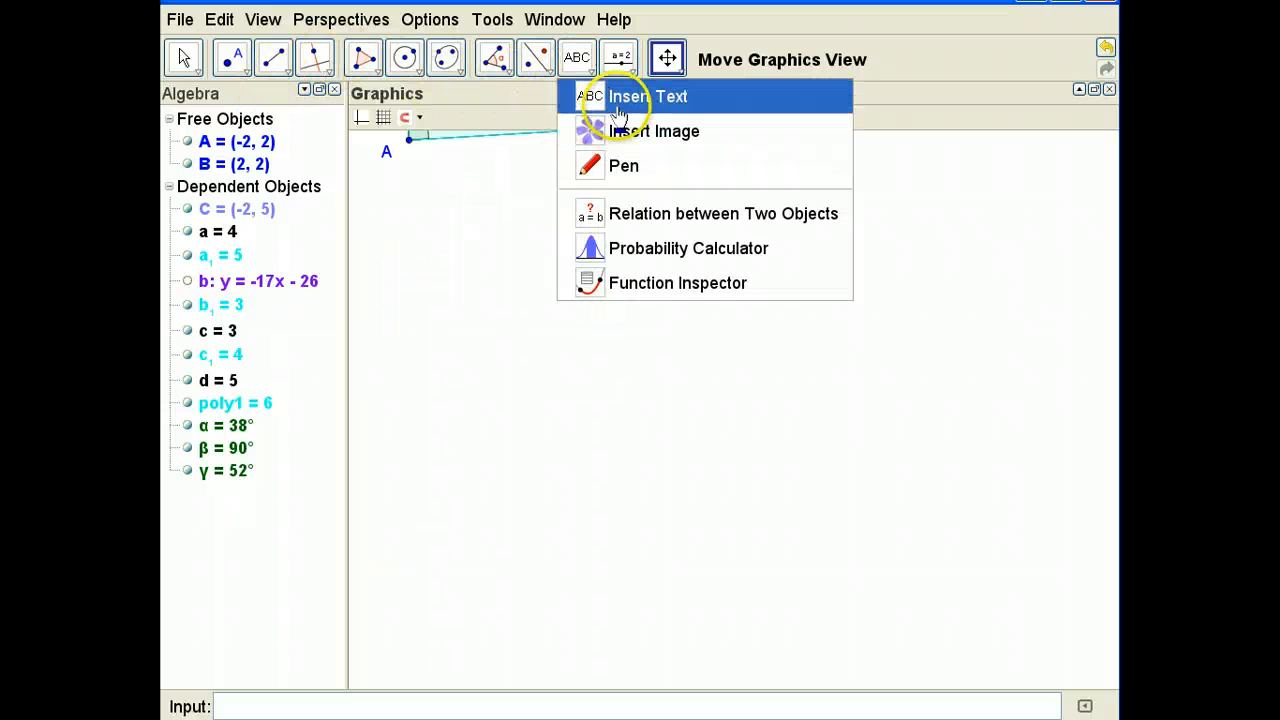
{"action": "left_click", "coordinate": [640, 97]}
{"action": "left_click", "coordinate": [551, 370]}
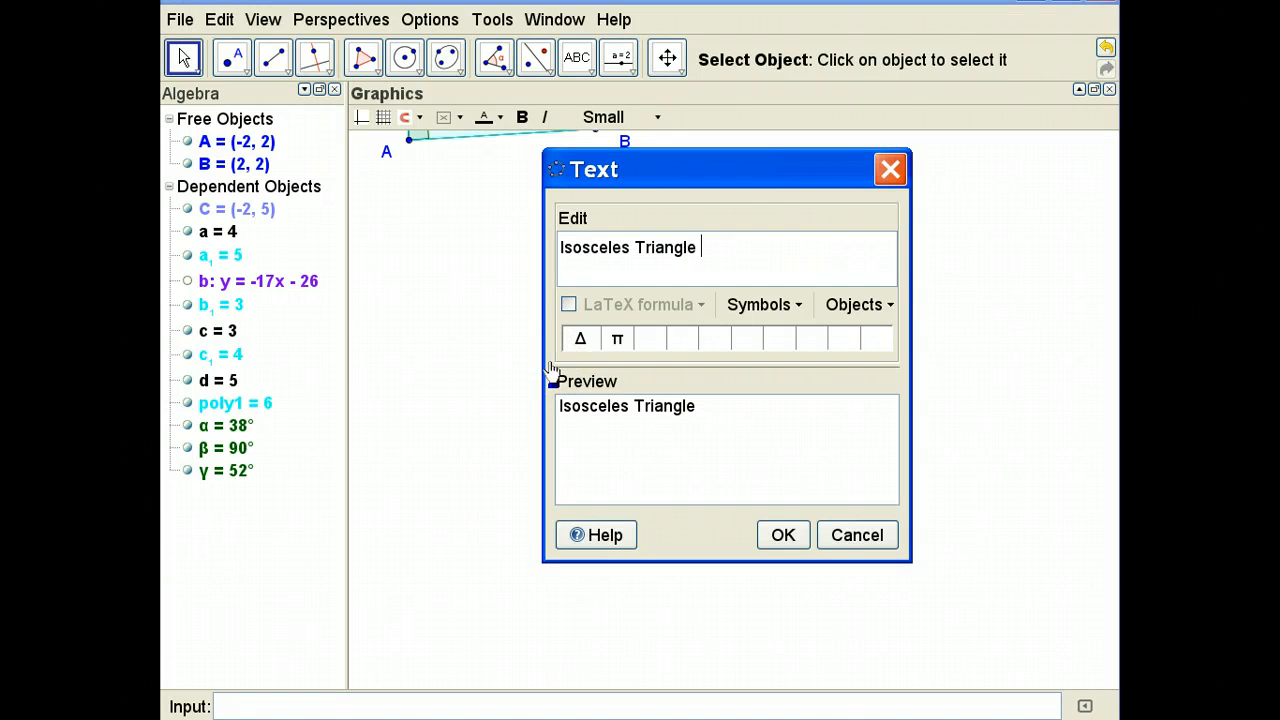
{"action": "left_click", "coordinate": [798, 304]}
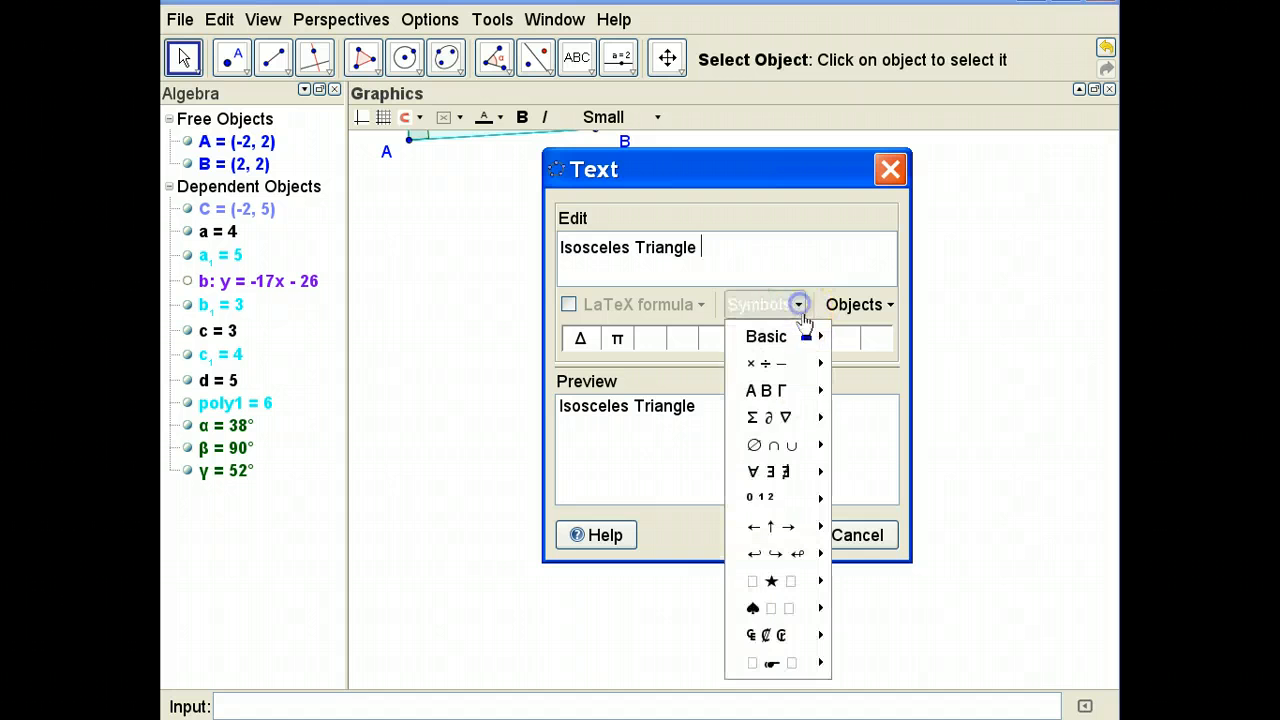
{"action": "mouse_move", "coordinate": [793, 418]}
{"action": "left_click", "coordinate": [911, 415]}
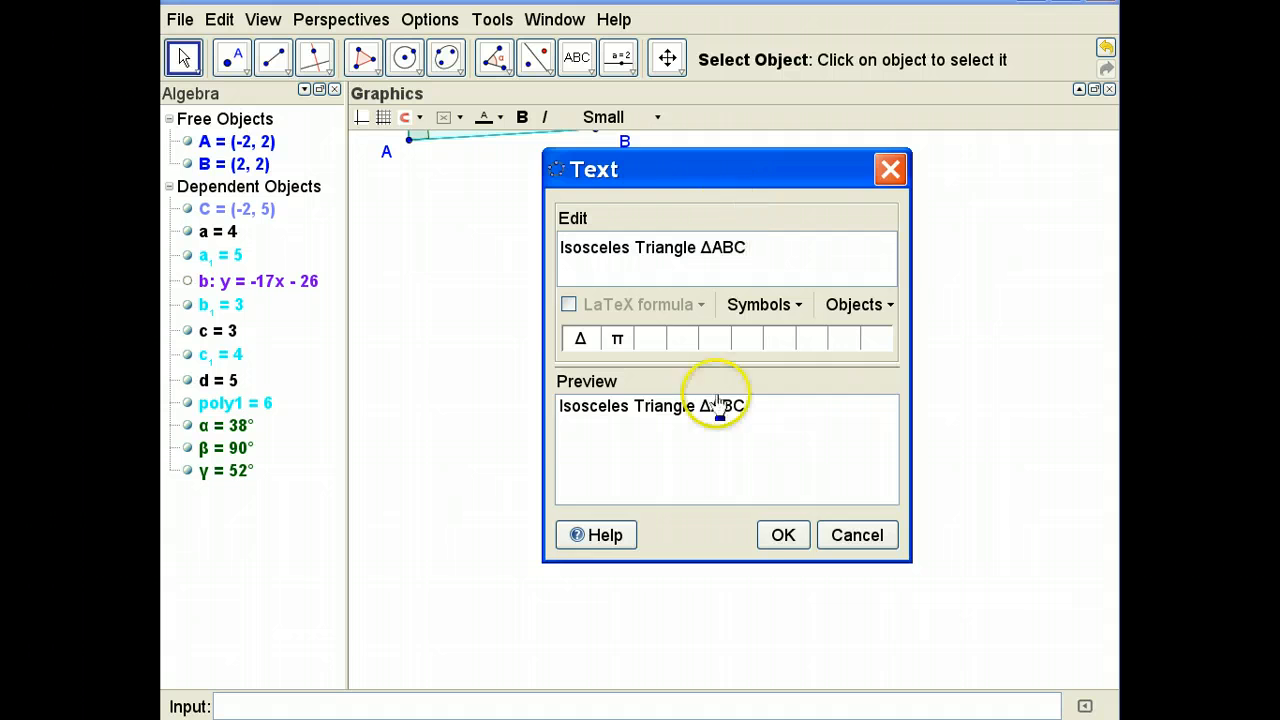
{"action": "left_click", "coordinate": [786, 535]}
- Set the isosceles triangle heading to Large and position it just below the right triangle
{"action": "left_click_drag", "start_coordinate": [530, 277], "coordinate": [466, 231]}
{"action": "left_click", "coordinate": [657, 117]}
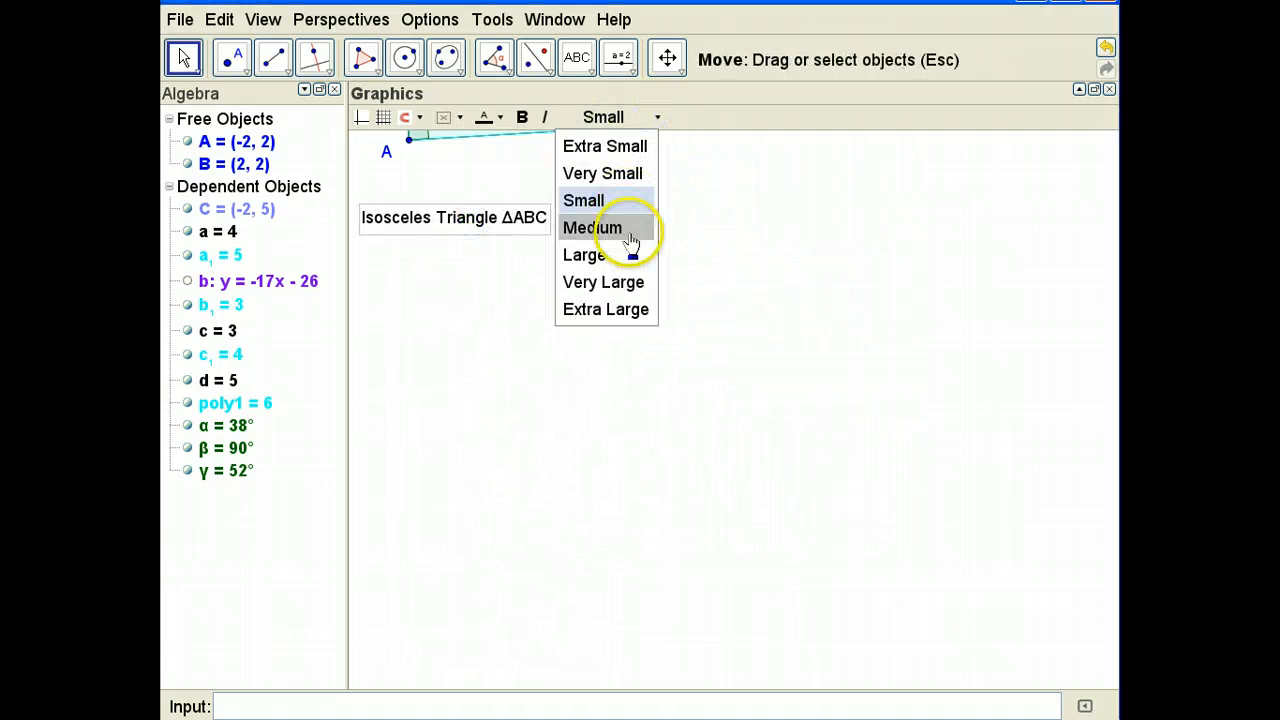
{"action": "left_click", "coordinate": [630, 173]}
{"action": "left_click", "coordinate": [659, 118]}
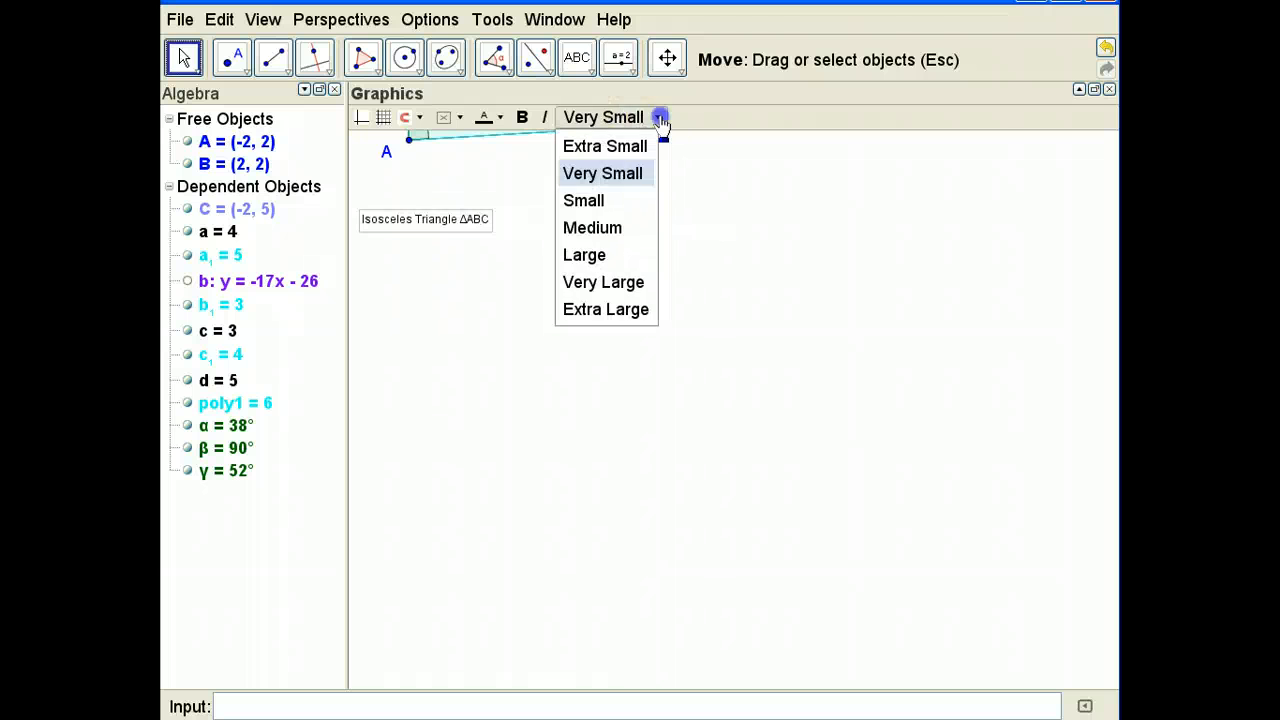
{"action": "left_click", "coordinate": [630, 255]}
{"action": "left_click", "coordinate": [663, 344]}
{"action": "left_click", "coordinate": [637, 209]}
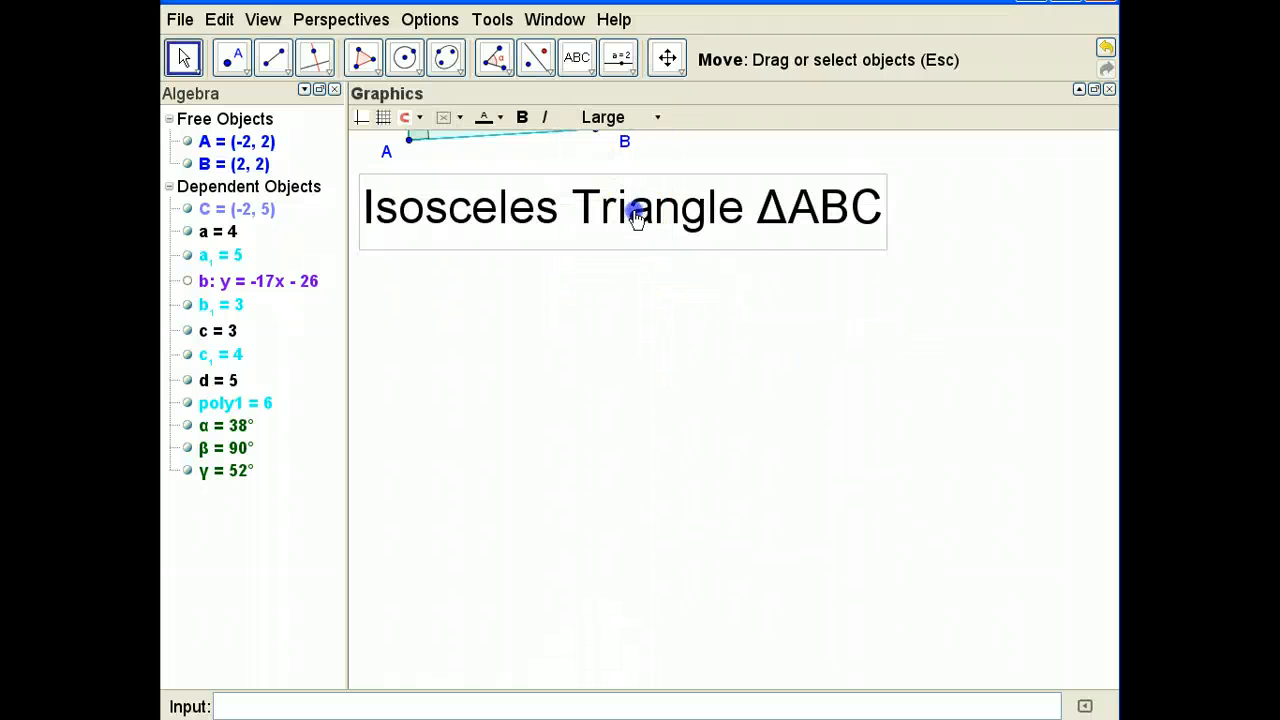
{"action": "left_click_drag", "start_coordinate": [637, 209], "coordinate": [631, 243]}
{"action": "left_click", "coordinate": [663, 370]}
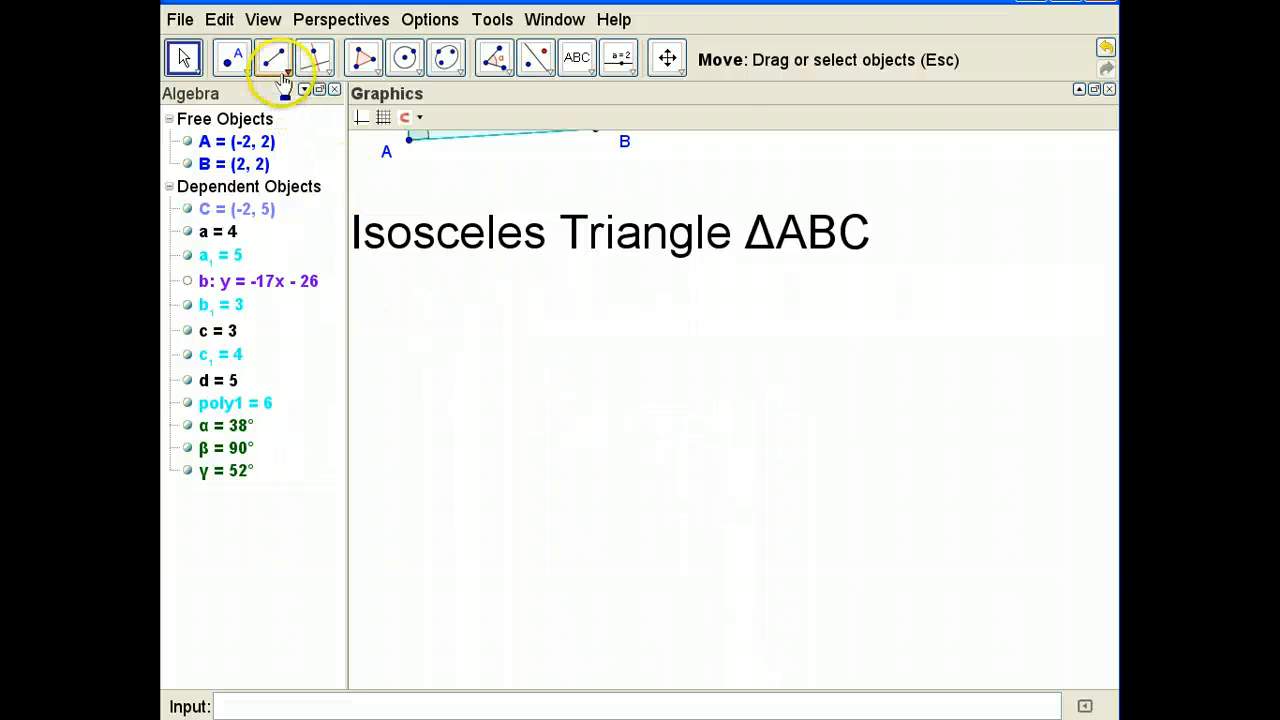
- Place two new points below the isosceles heading, at about (1, -5) and (4, -5)
{"action": "left_click", "coordinate": [231, 58]}
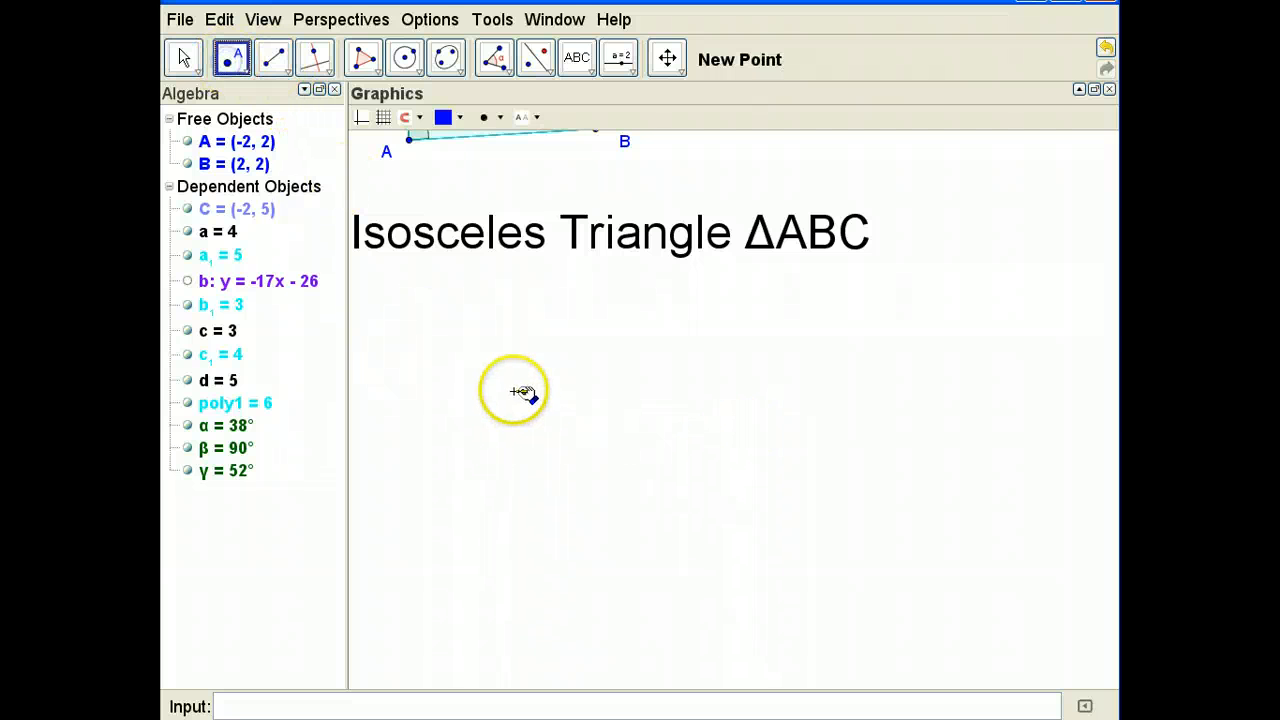
{"action": "left_click", "coordinate": [538, 450]}
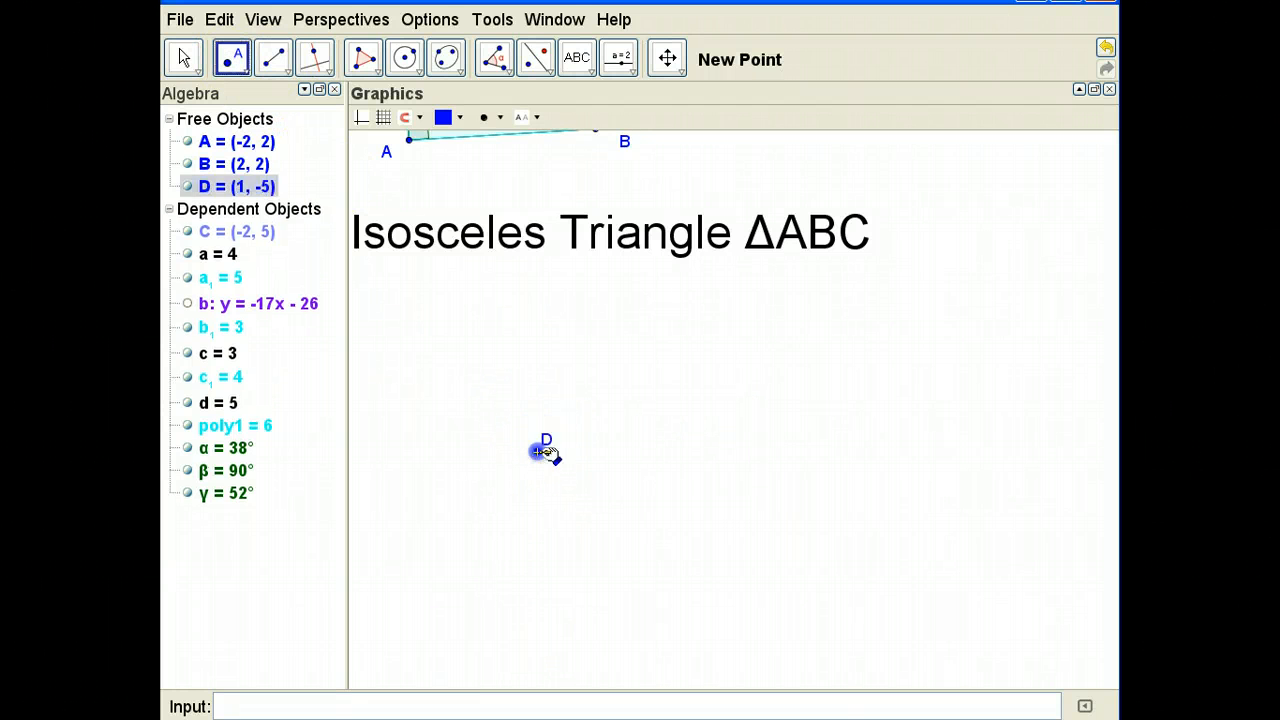
{"action": "left_click", "coordinate": [695, 446]}
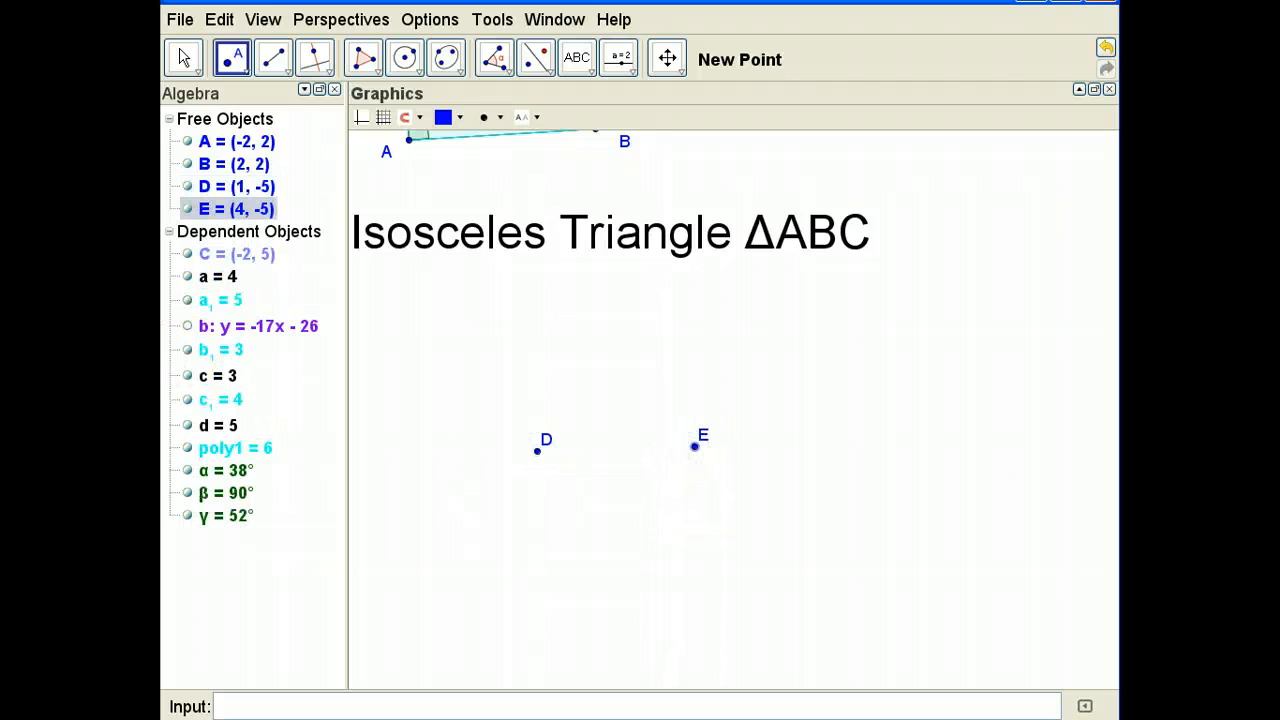
{"action": "left_click", "coordinate": [184, 64]}
- Draw a circle centered at point D that passes through point E
{"action": "left_click", "coordinate": [405, 58]}
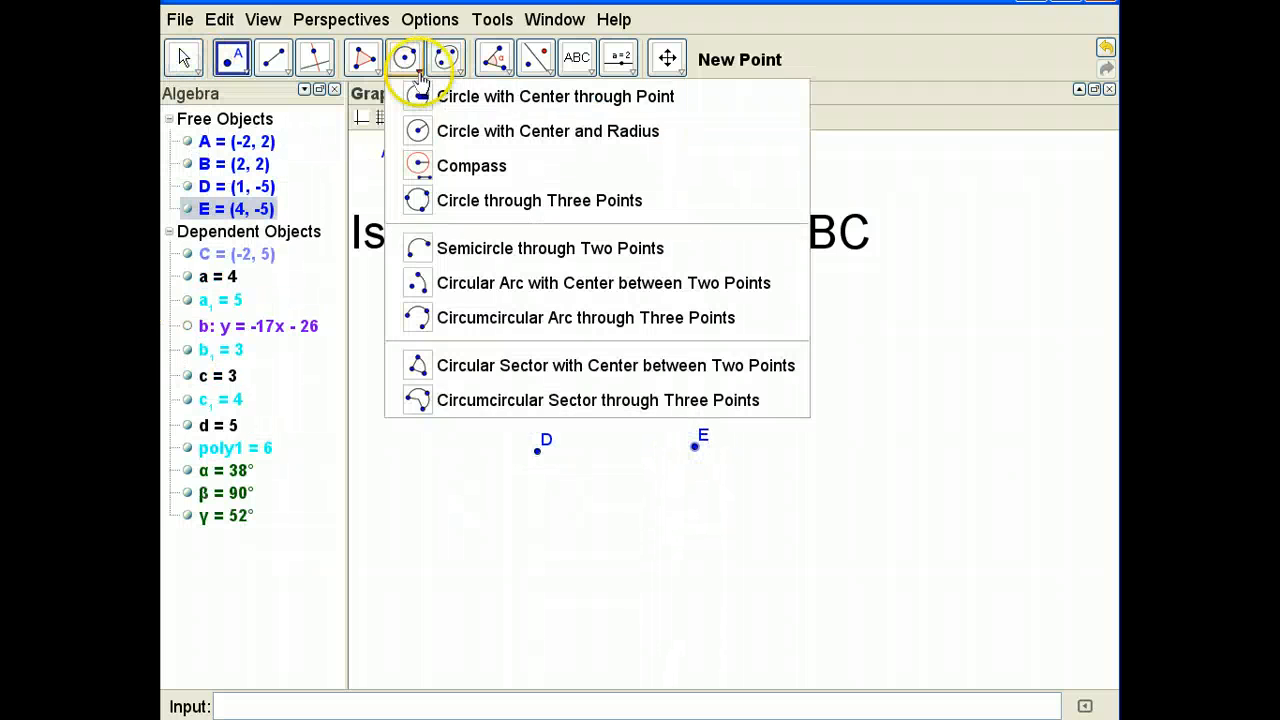
{"action": "left_click", "coordinate": [478, 116]}
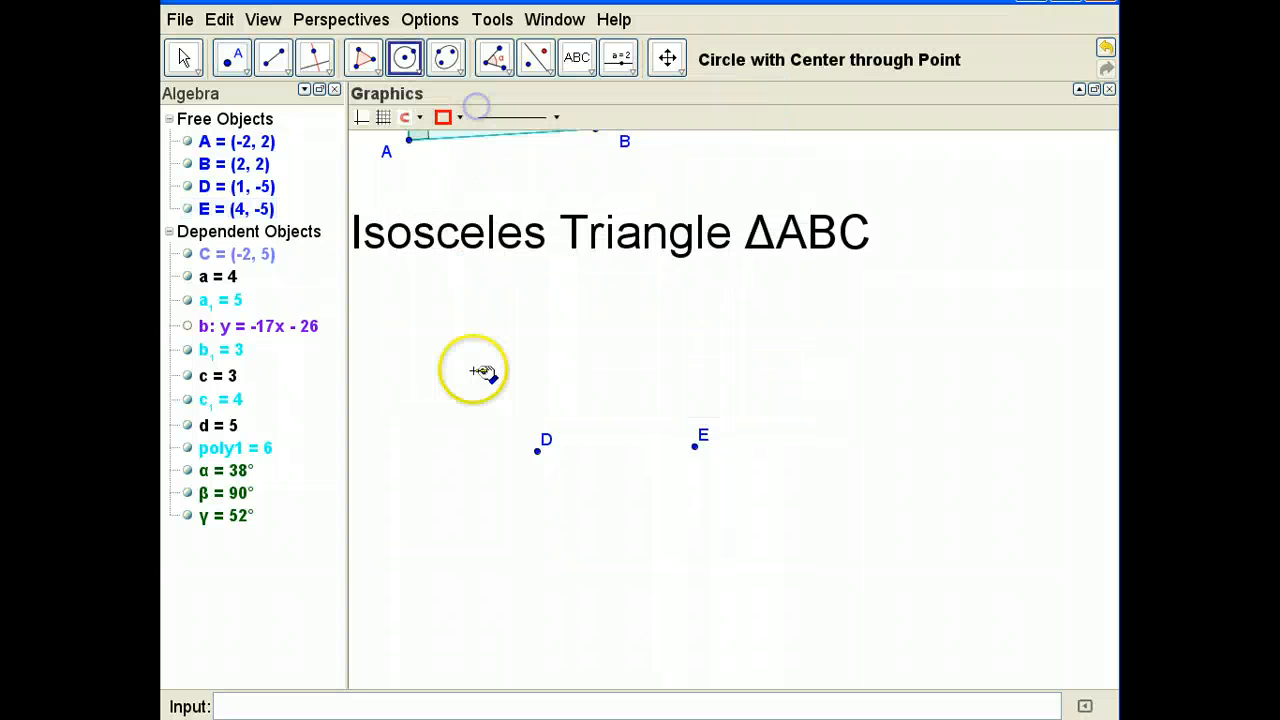
{"action": "left_click", "coordinate": [538, 452]}
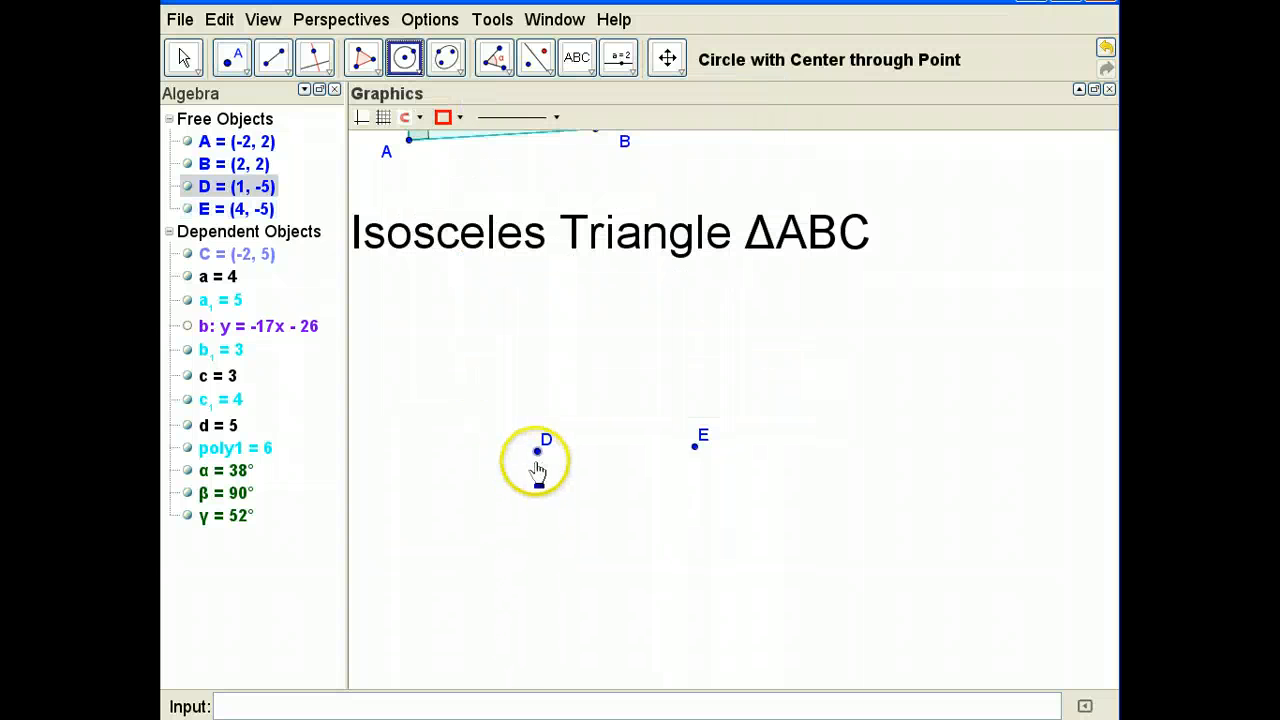
{"action": "left_click", "coordinate": [697, 452]}
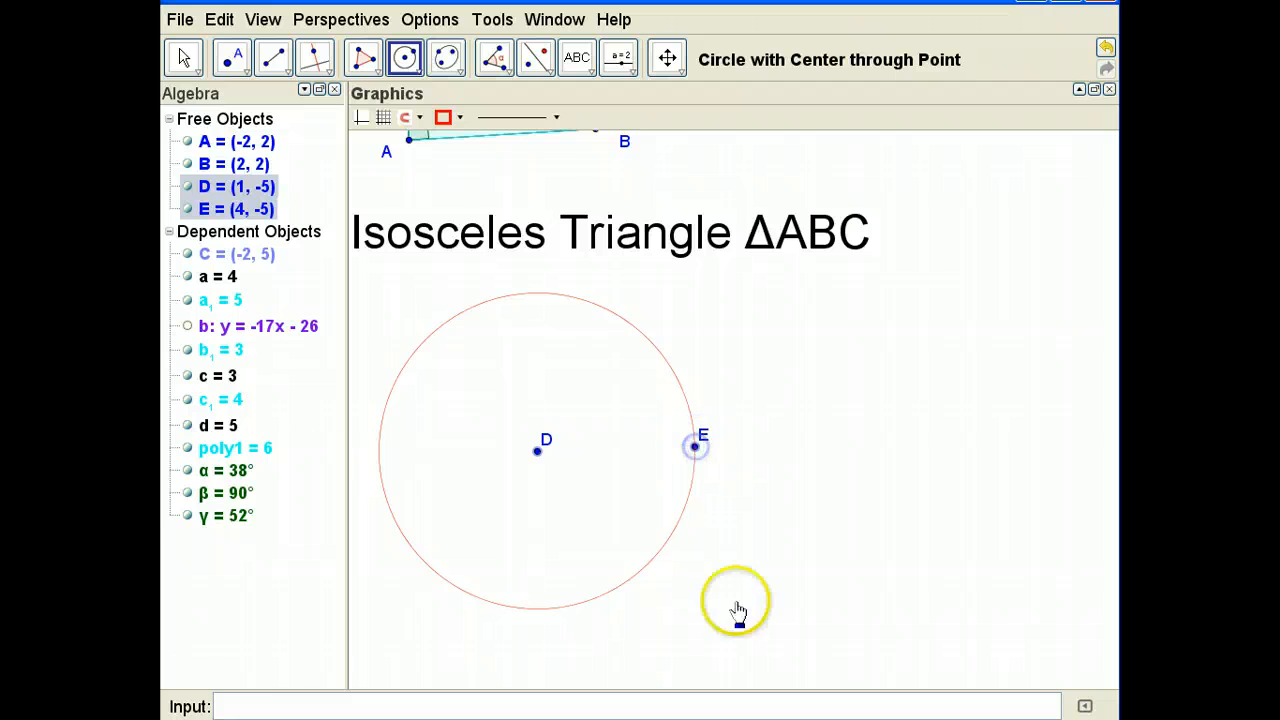
- Draw a segment from the circle's center D to point E
{"action": "left_click", "coordinate": [180, 57]}
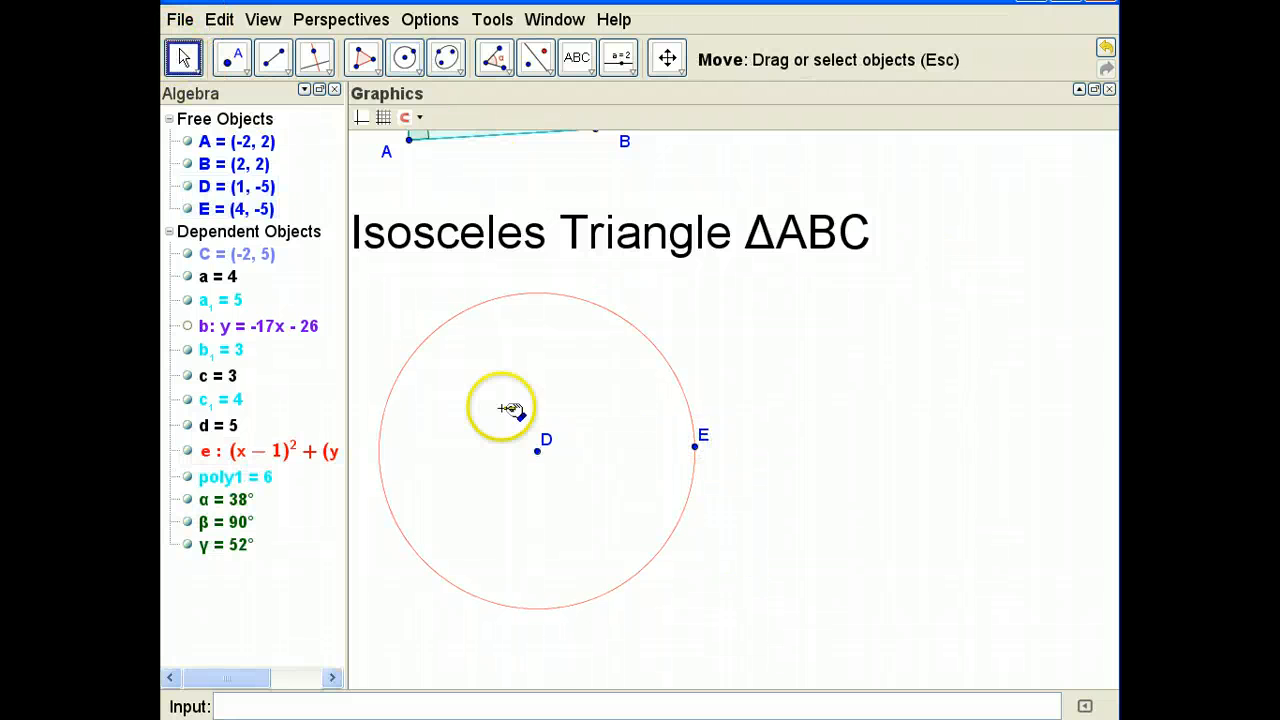
{"action": "left_click", "coordinate": [273, 57]}
{"action": "left_click_drag", "start_coordinate": [540, 460], "coordinate": [695, 447]}
{"action": "left_click", "coordinate": [836, 590]}
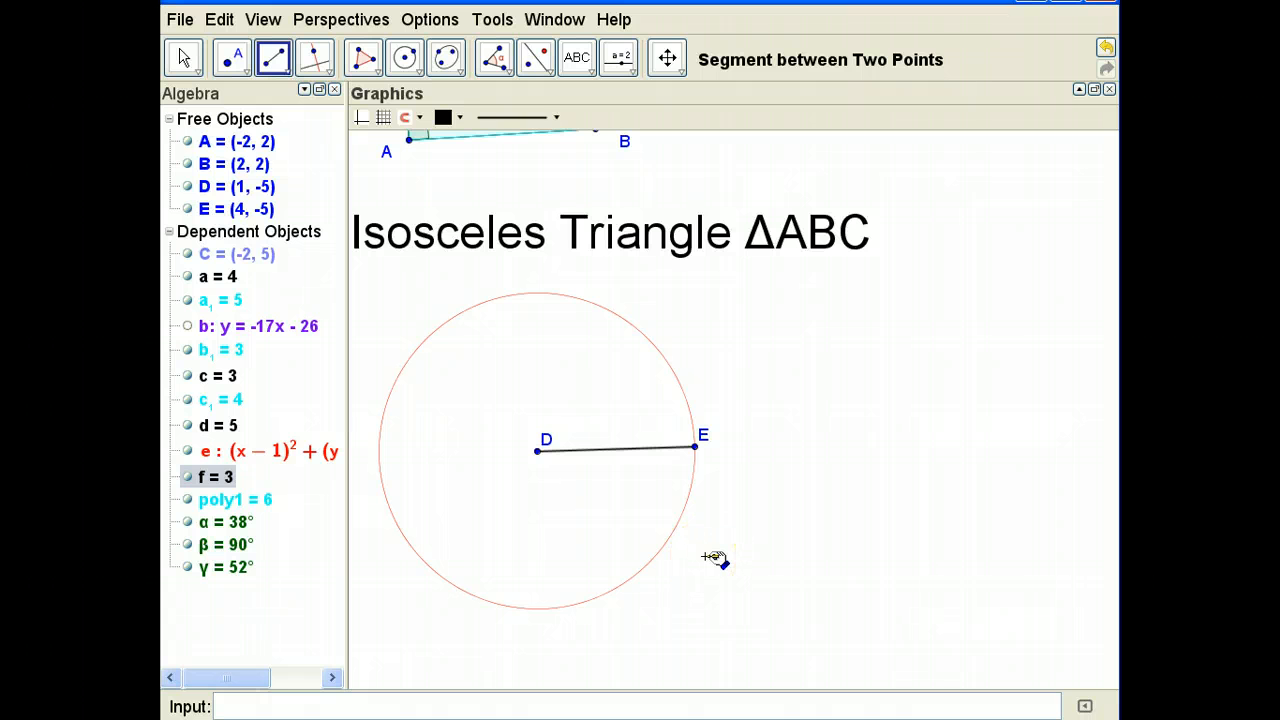
{"action": "left_click", "coordinate": [696, 449]}
{"action": "left_click", "coordinate": [563, 456]}
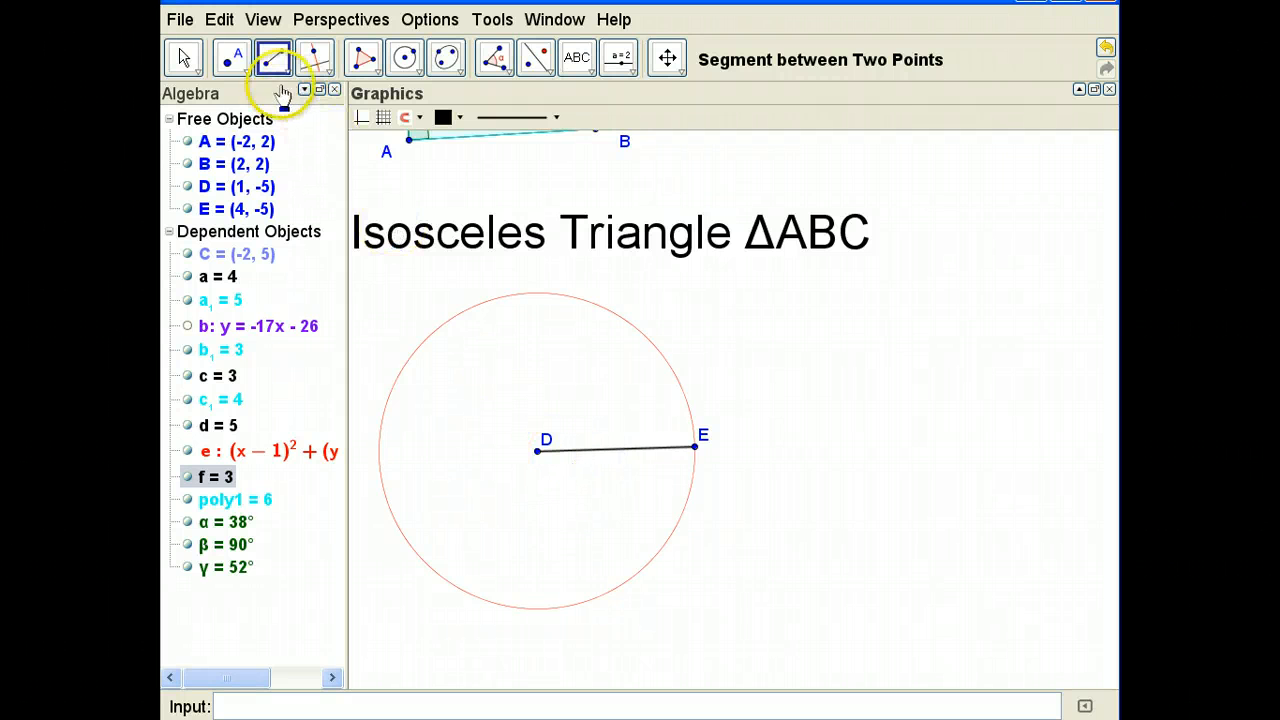
- Place a point on the circle at about (3, -8) and connect it to center D with a segment
{"action": "left_click", "coordinate": [234, 62]}
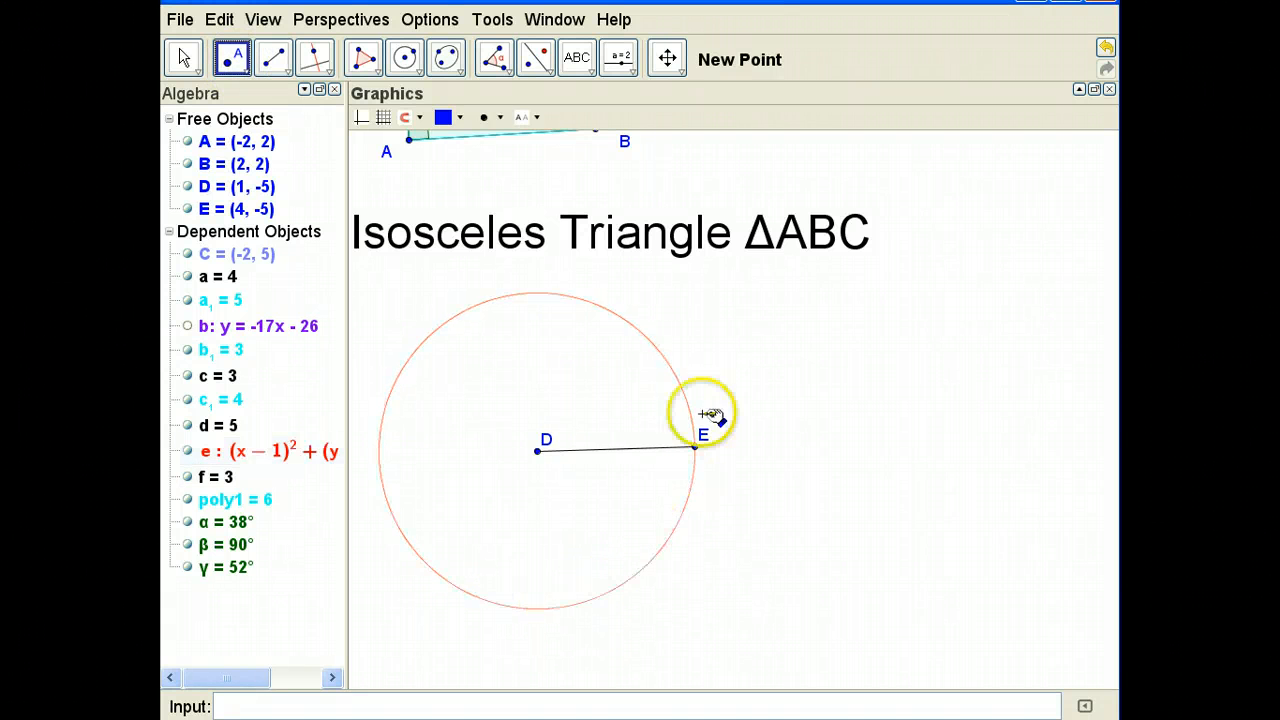
{"action": "left_click", "coordinate": [634, 576]}
{"action": "left_click", "coordinate": [276, 60]}
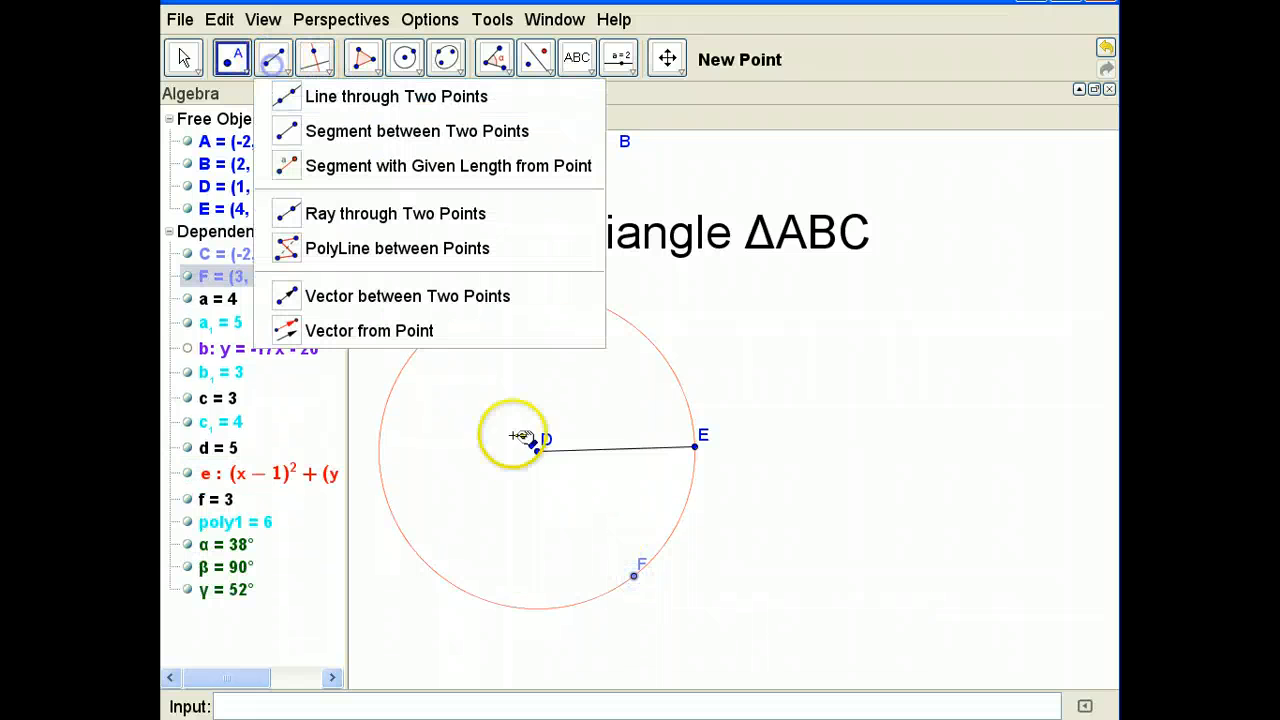
{"action": "left_click", "coordinate": [378, 133]}
{"action": "left_click", "coordinate": [634, 576]}
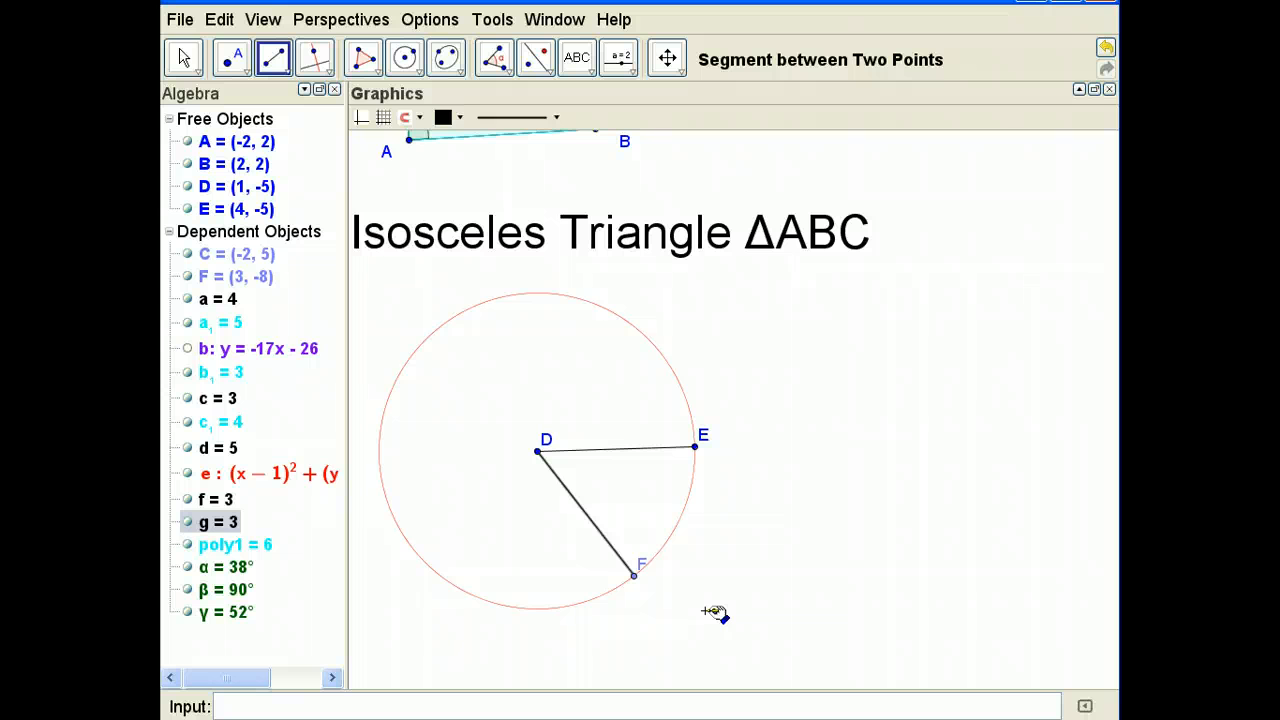
{"action": "left_click", "coordinate": [183, 59]}
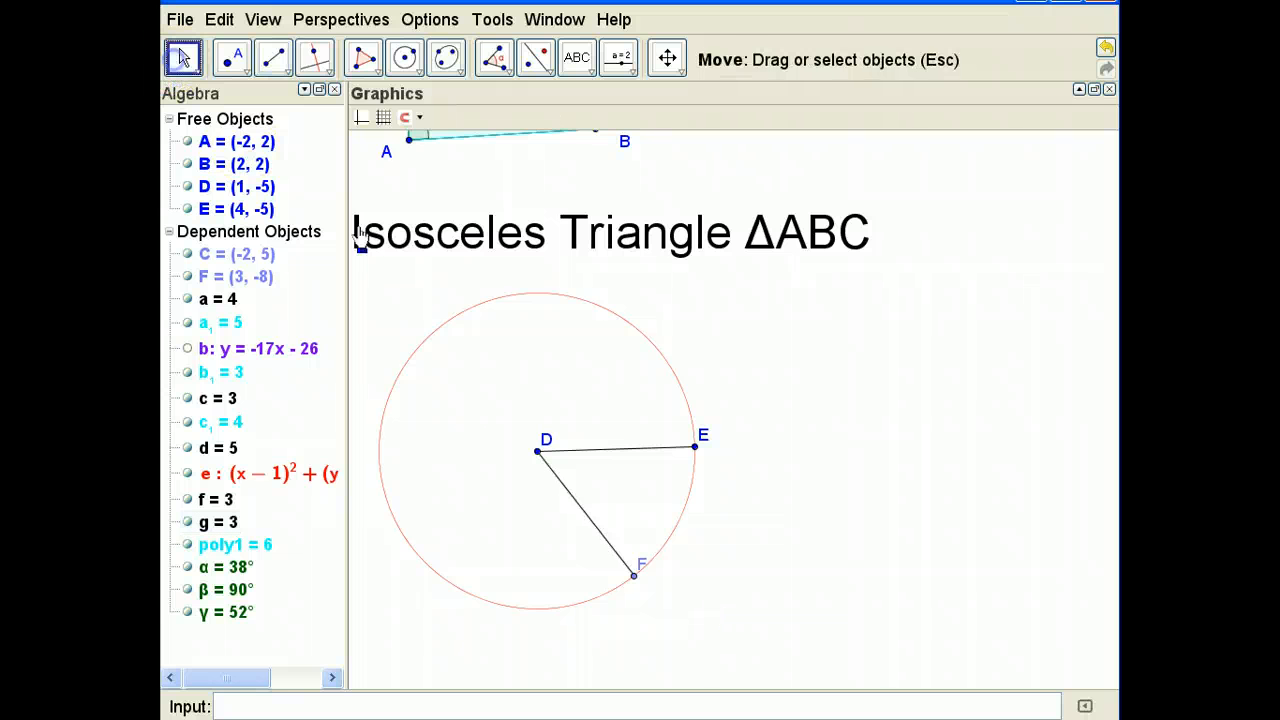
- Decorate segment DE with a double tick mark in its object properties
{"action": "left_click", "coordinate": [642, 450]}
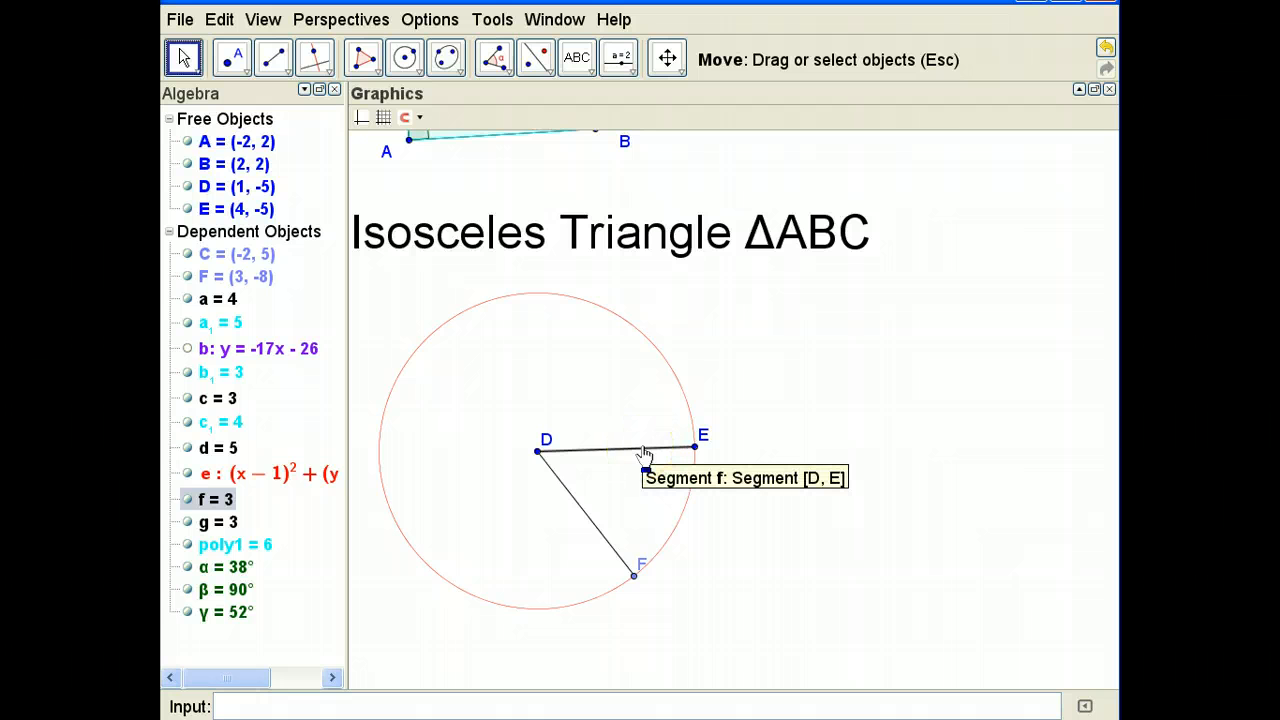
{"action": "left_click", "coordinate": [178, 58]}
{"action": "left_click", "coordinate": [623, 451]}
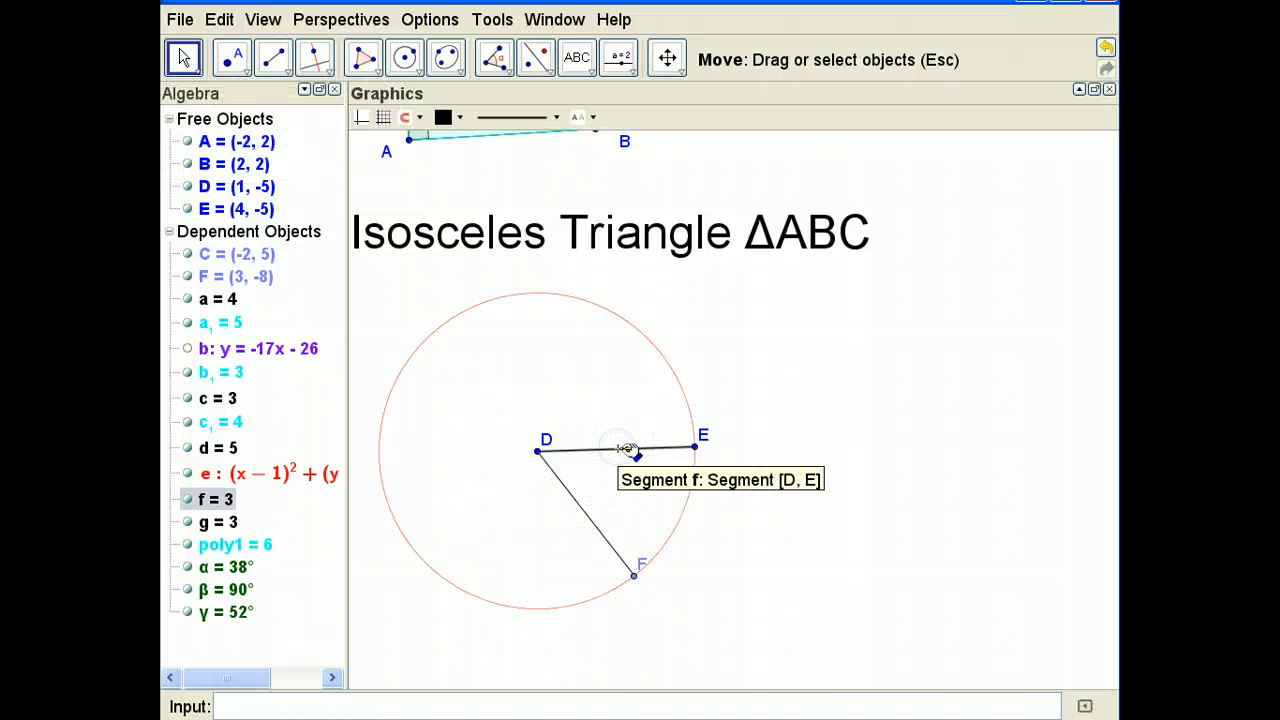
{"action": "right_click", "coordinate": [620, 450]}
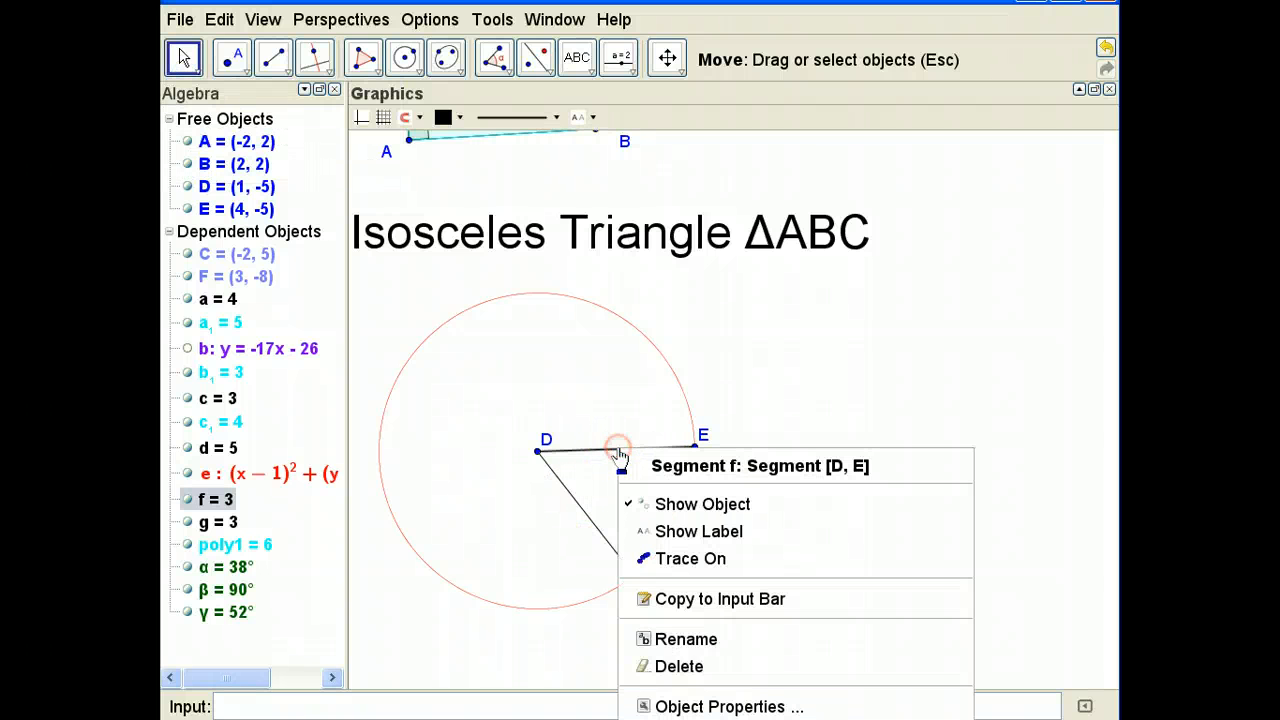
{"action": "left_click", "coordinate": [806, 706]}
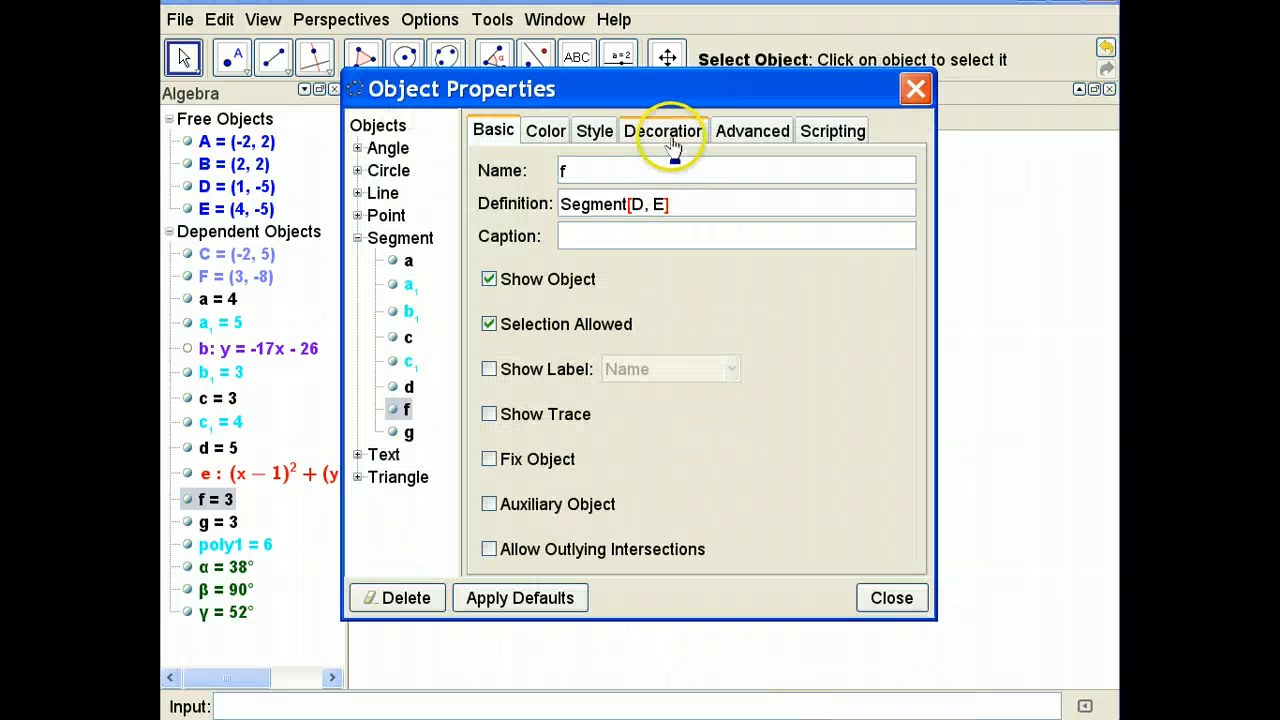
{"action": "left_click", "coordinate": [673, 143]}
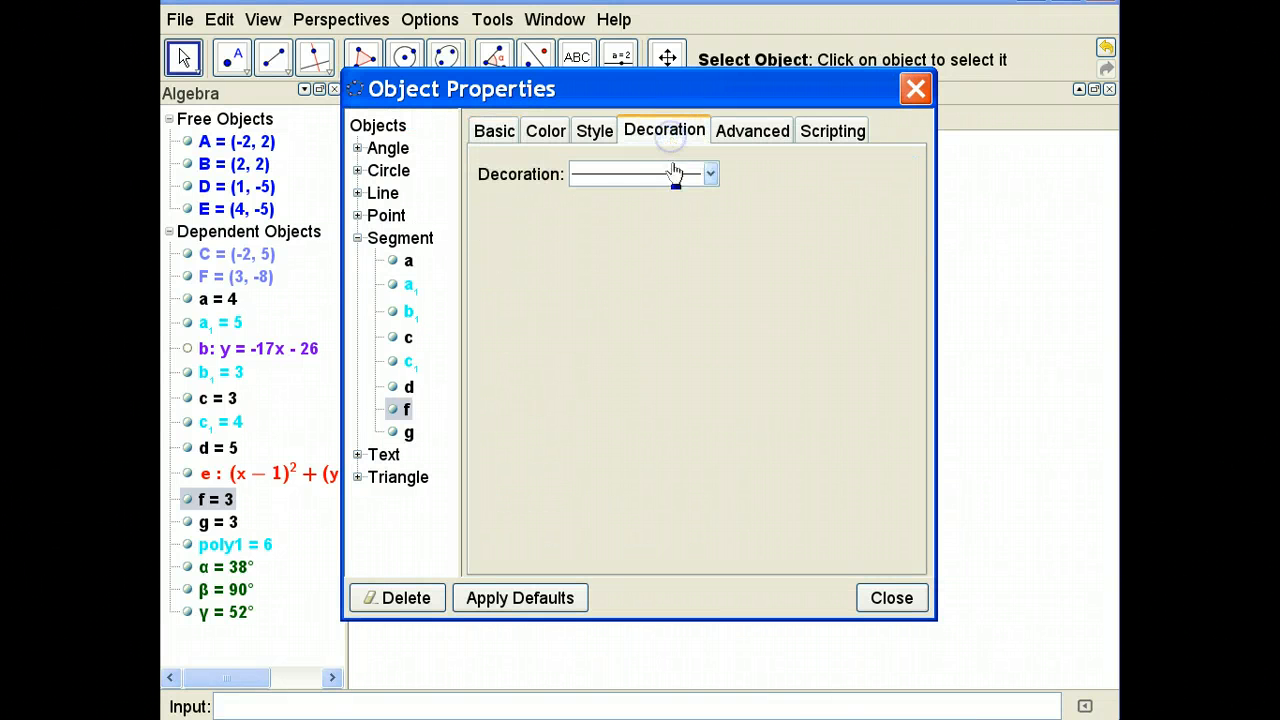
{"action": "left_click", "coordinate": [707, 175]}
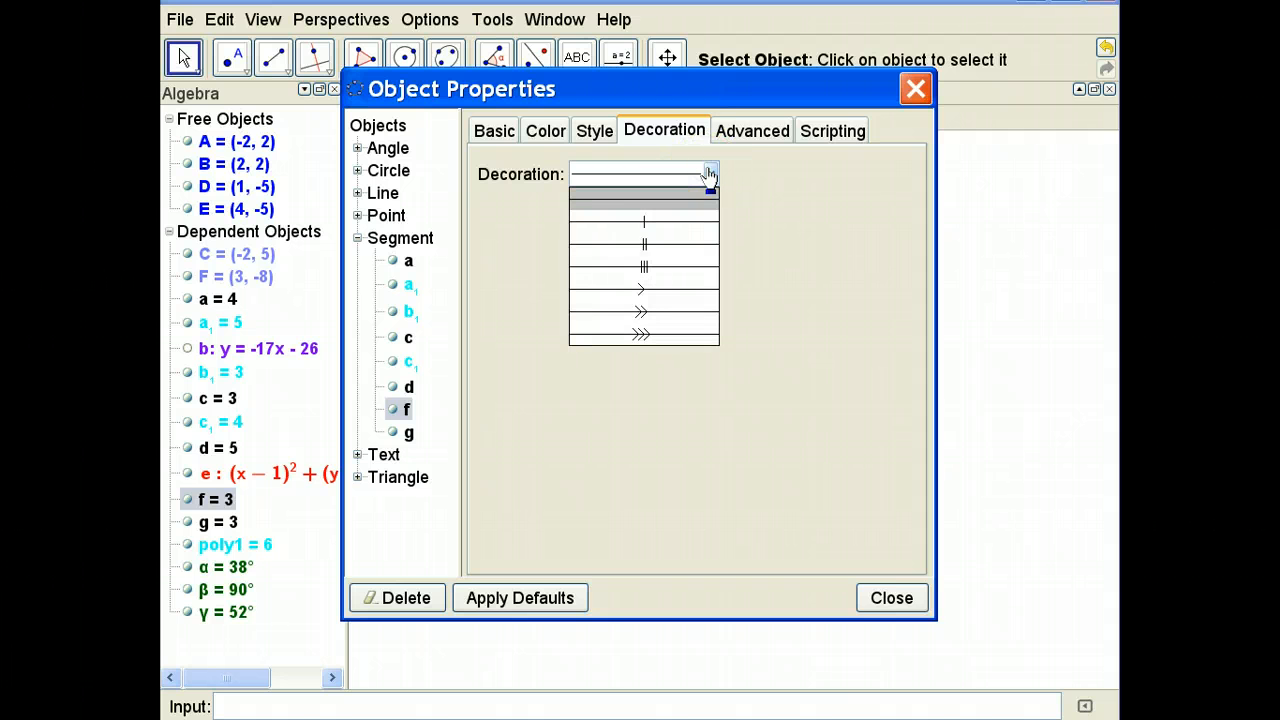
{"action": "left_click", "coordinate": [683, 246]}
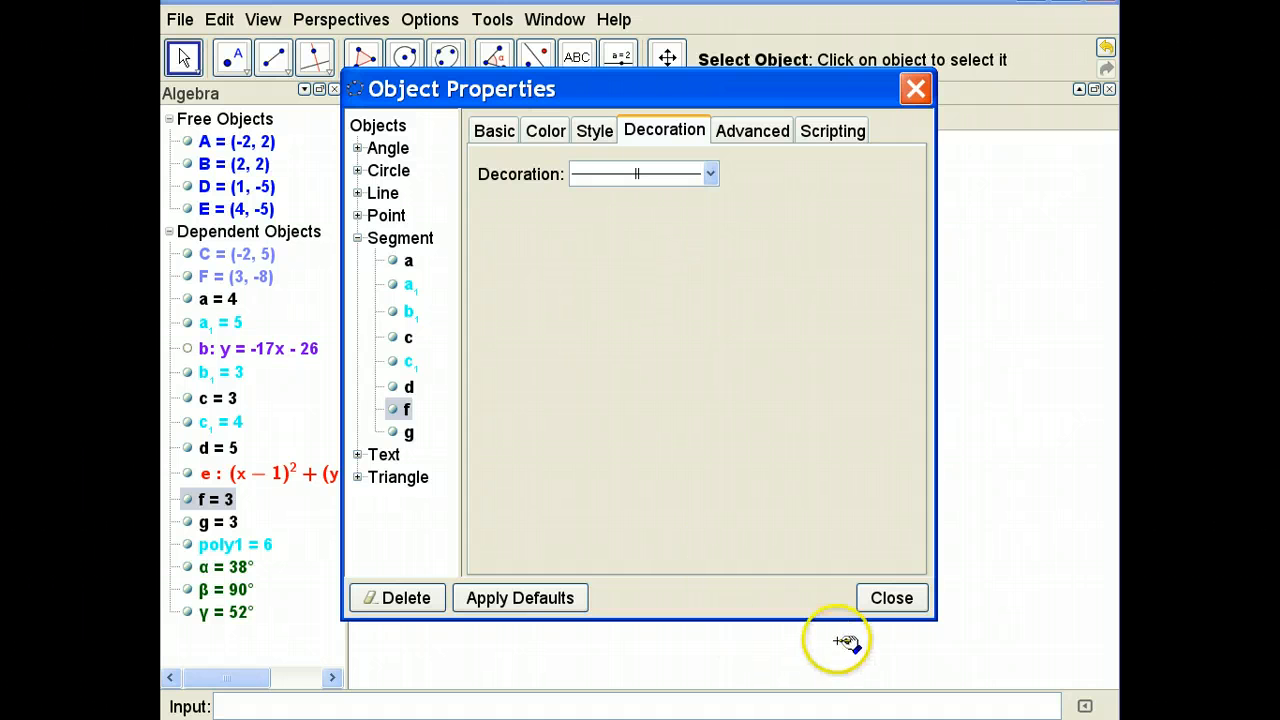
{"action": "left_click", "coordinate": [891, 599]}
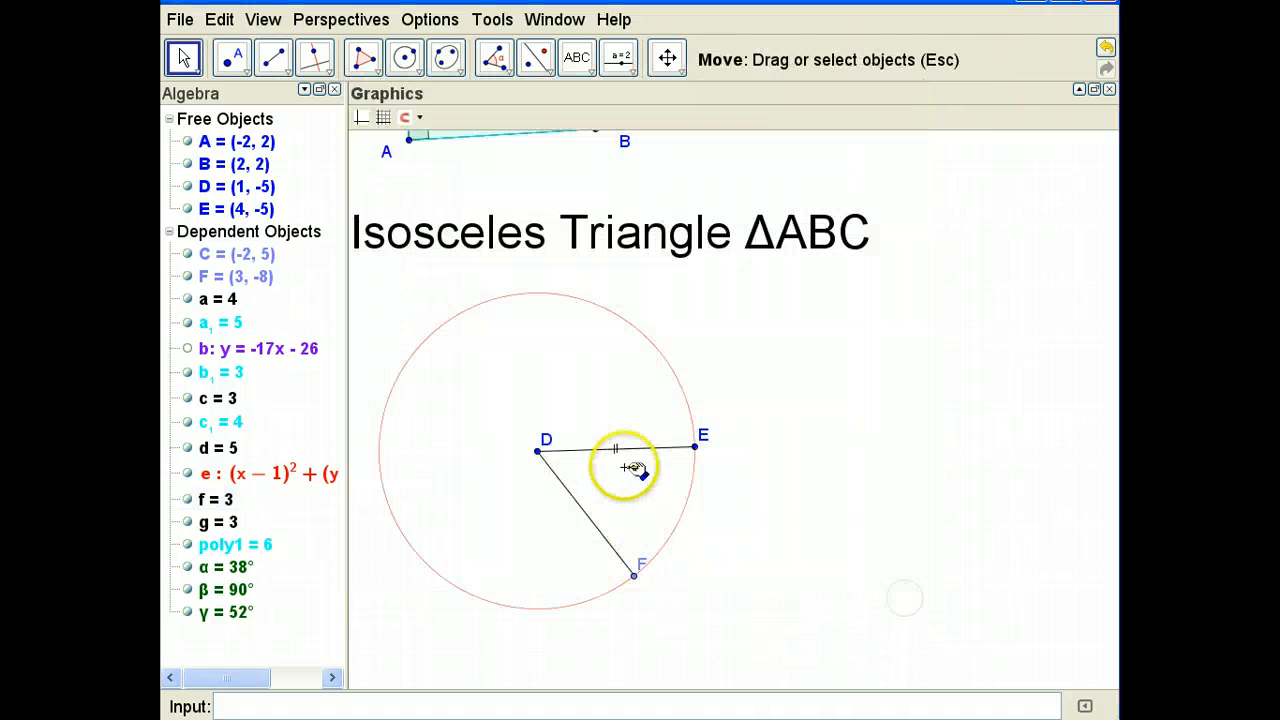
- Give segment DF the same double tick decoration as segment DE
{"action": "left_click", "coordinate": [590, 515]}
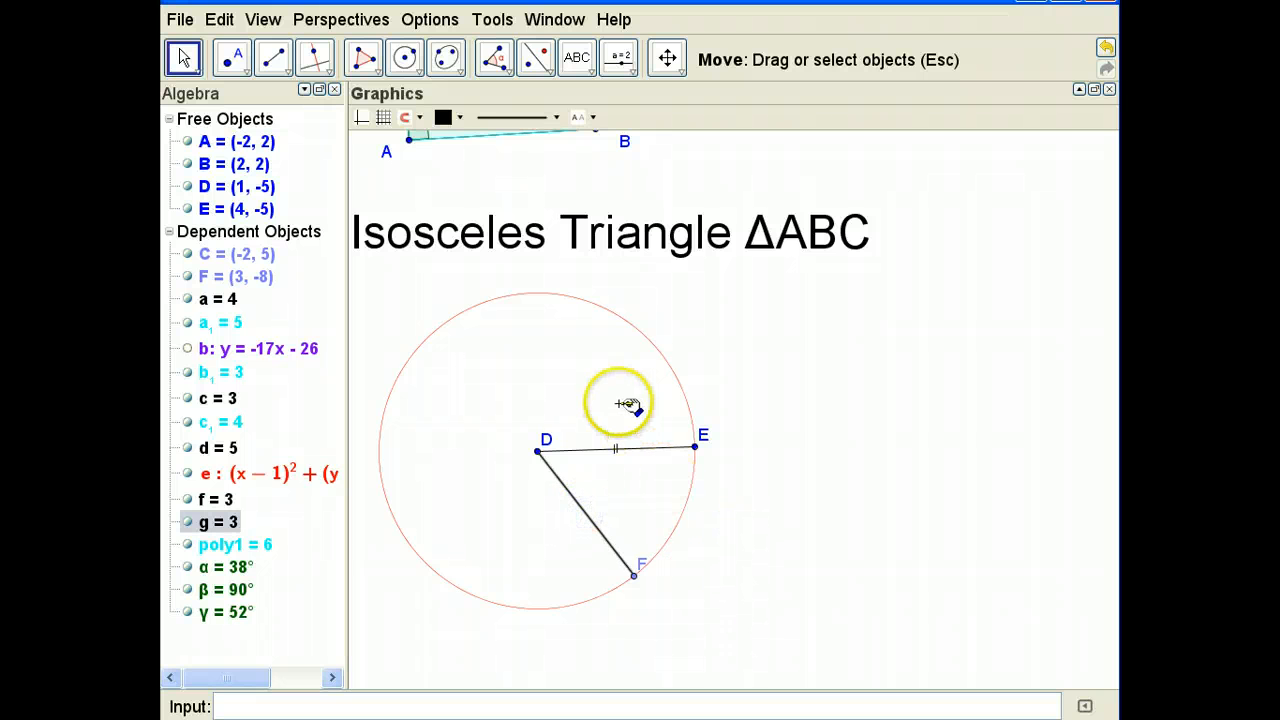
{"action": "right_click", "coordinate": [582, 515]}
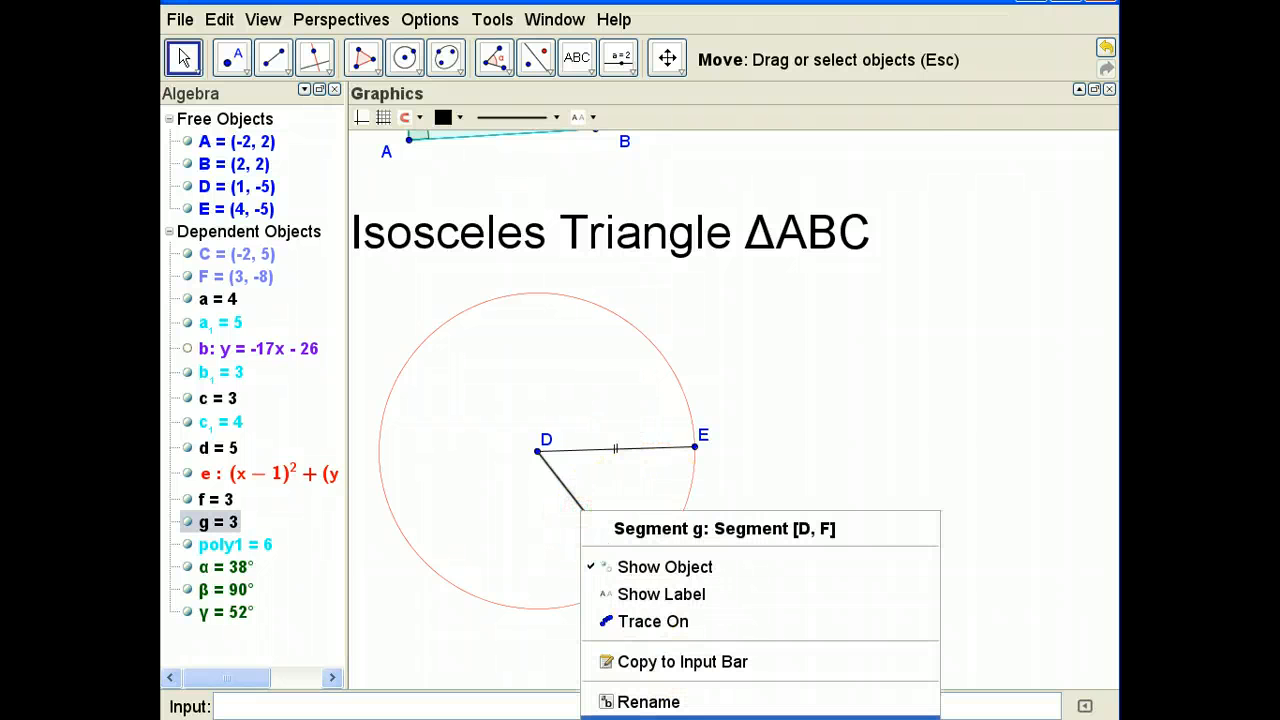
{"action": "left_click", "coordinate": [650, 718]}
{"action": "left_click", "coordinate": [664, 131]}
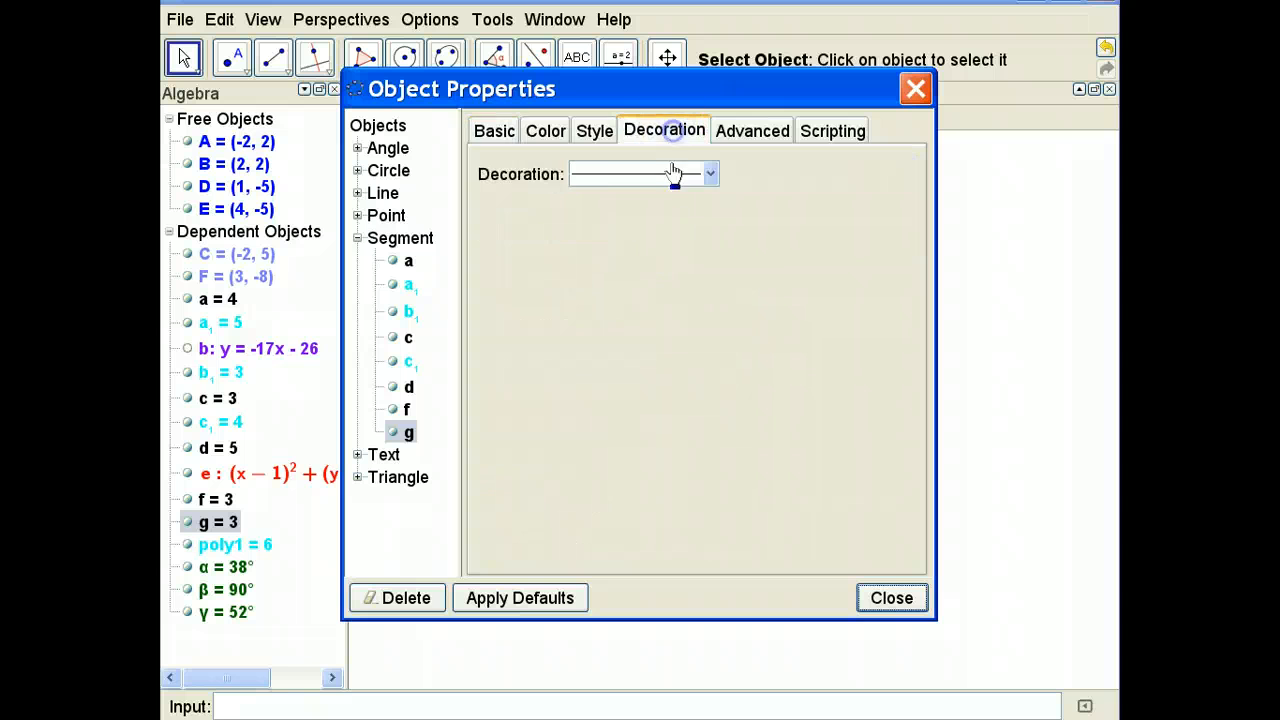
{"action": "left_click", "coordinate": [645, 175]}
{"action": "left_click", "coordinate": [648, 245]}
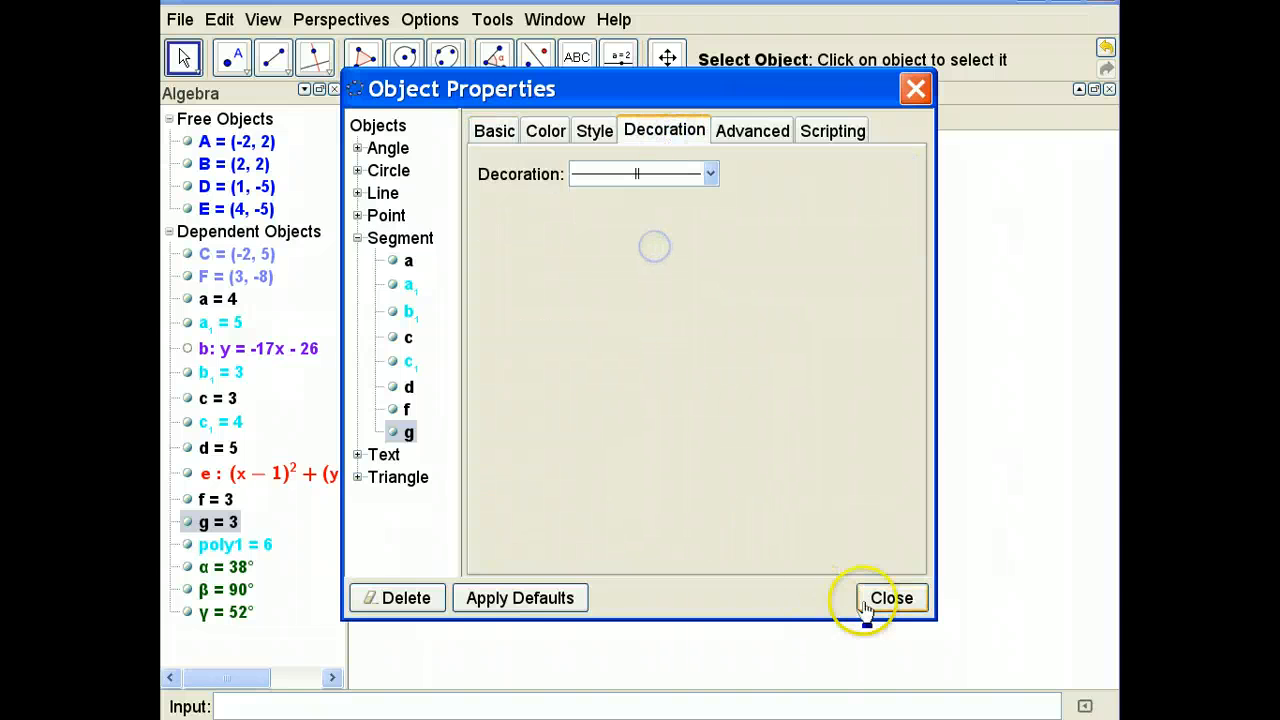
{"action": "left_click", "coordinate": [885, 598]}
{"action": "left_click", "coordinate": [640, 538]}
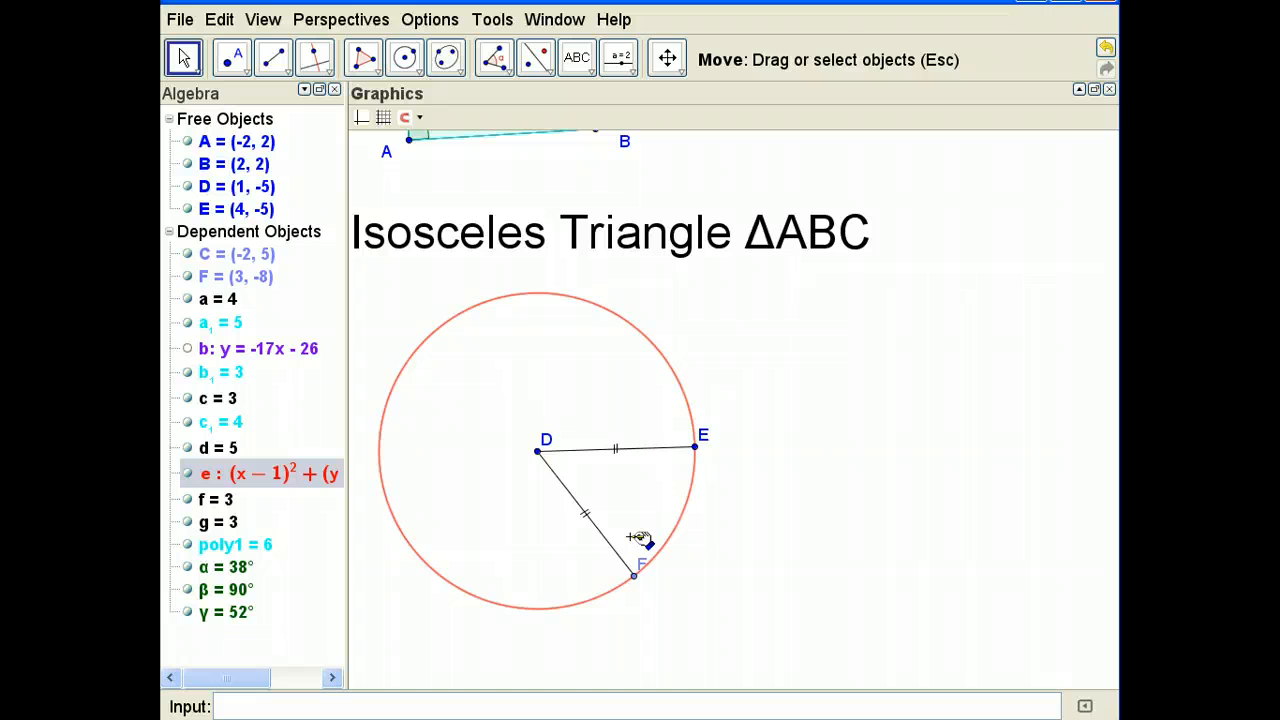
{"action": "left_click", "coordinate": [186, 58]}
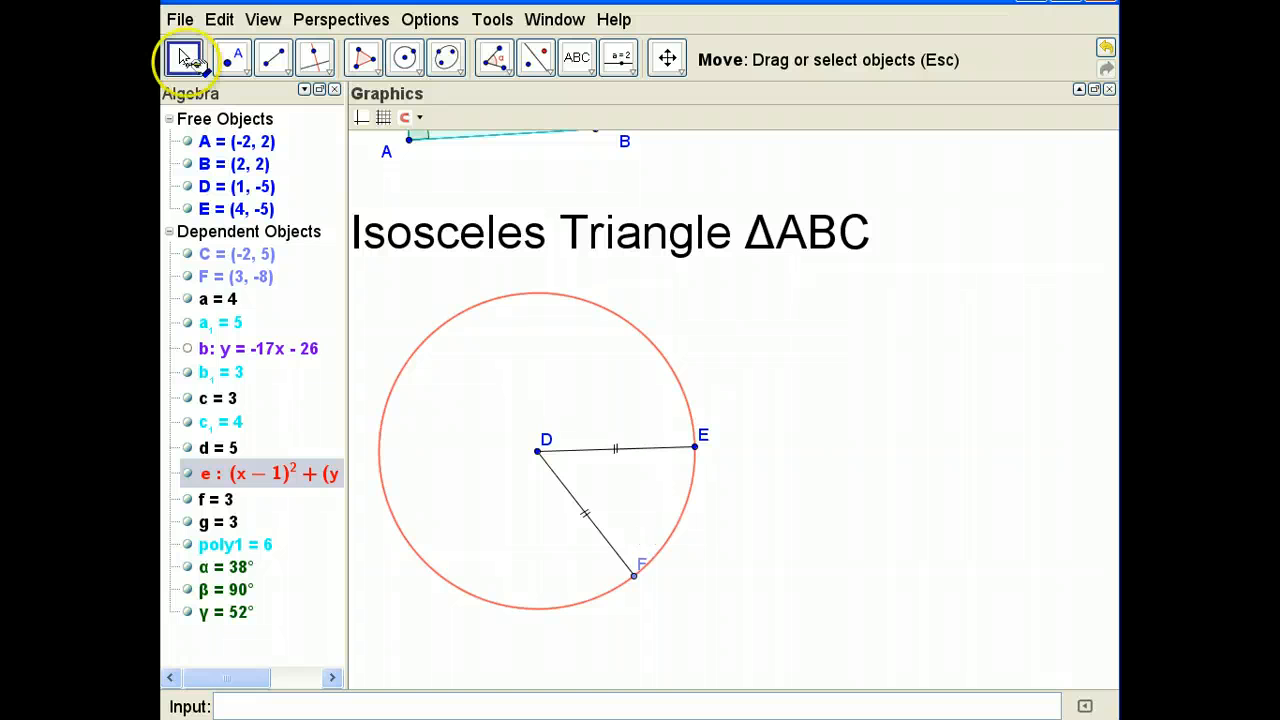
{"action": "left_click", "coordinate": [718, 446]}
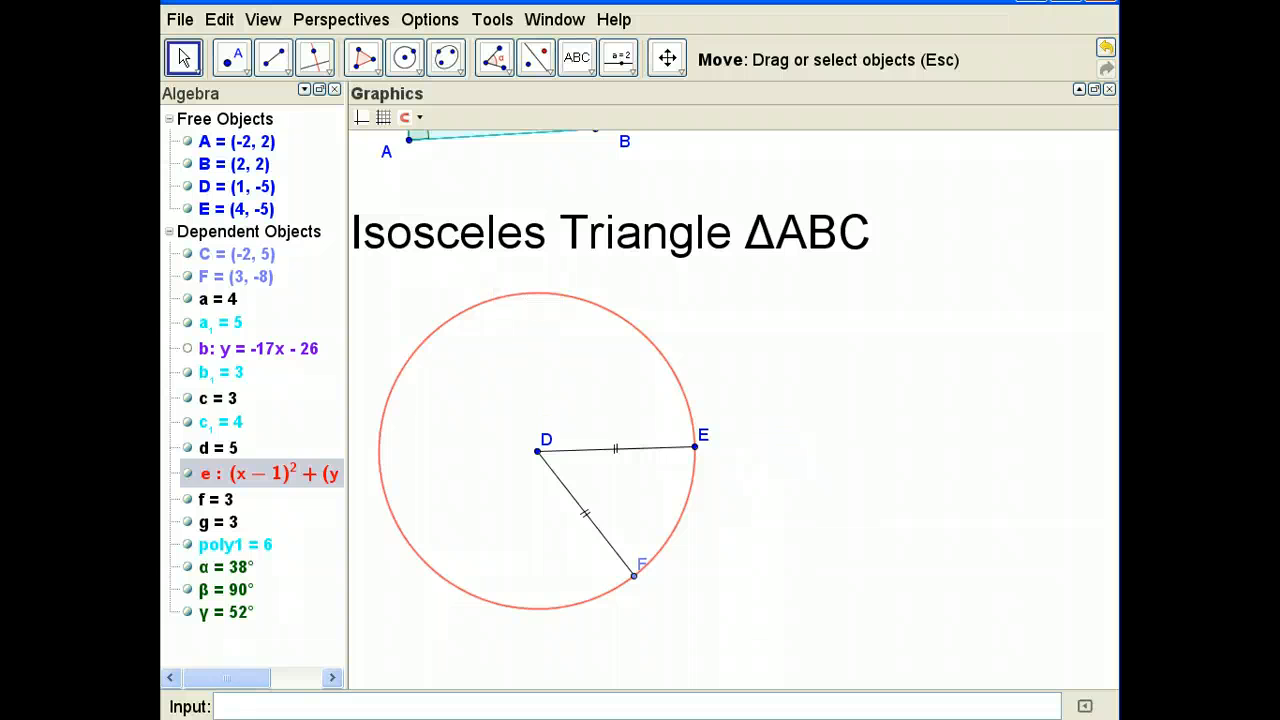
- Close the triangle with a segment between points F and E
{"action": "left_click", "coordinate": [287, 74]}
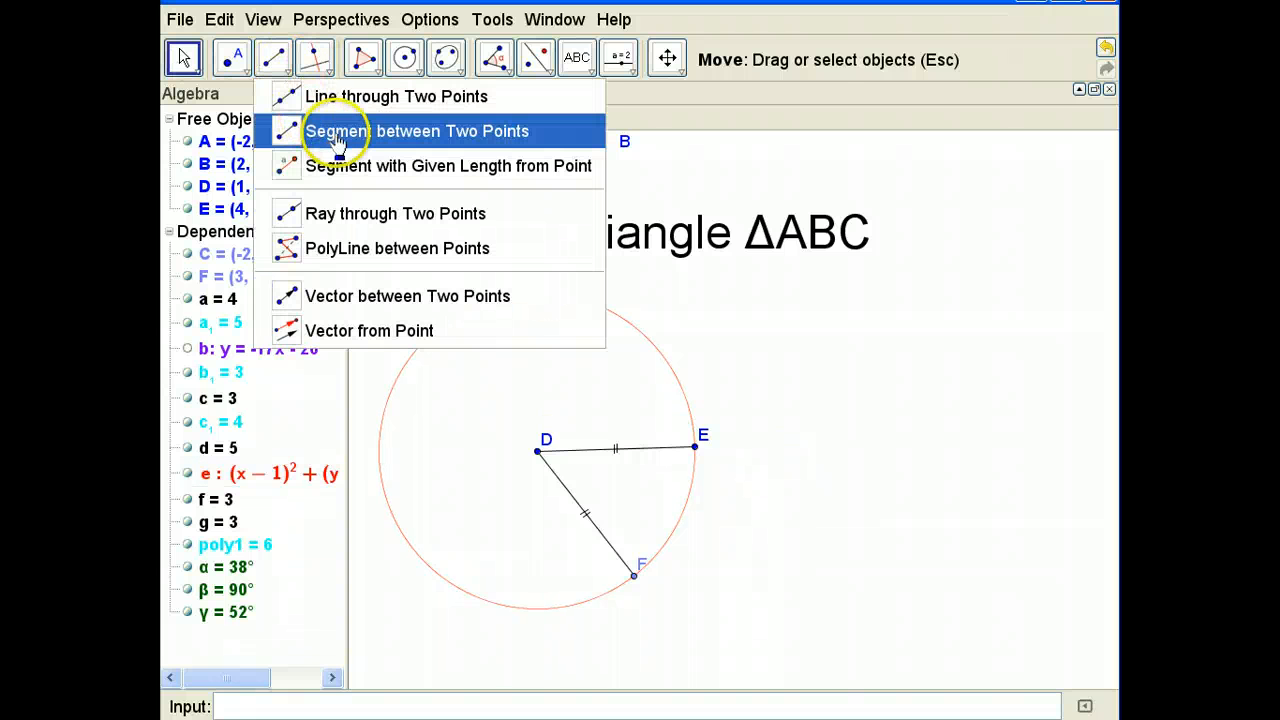
{"action": "left_click", "coordinate": [337, 131]}
{"action": "left_click", "coordinate": [538, 451]}
{"action": "left_click", "coordinate": [634, 576]}
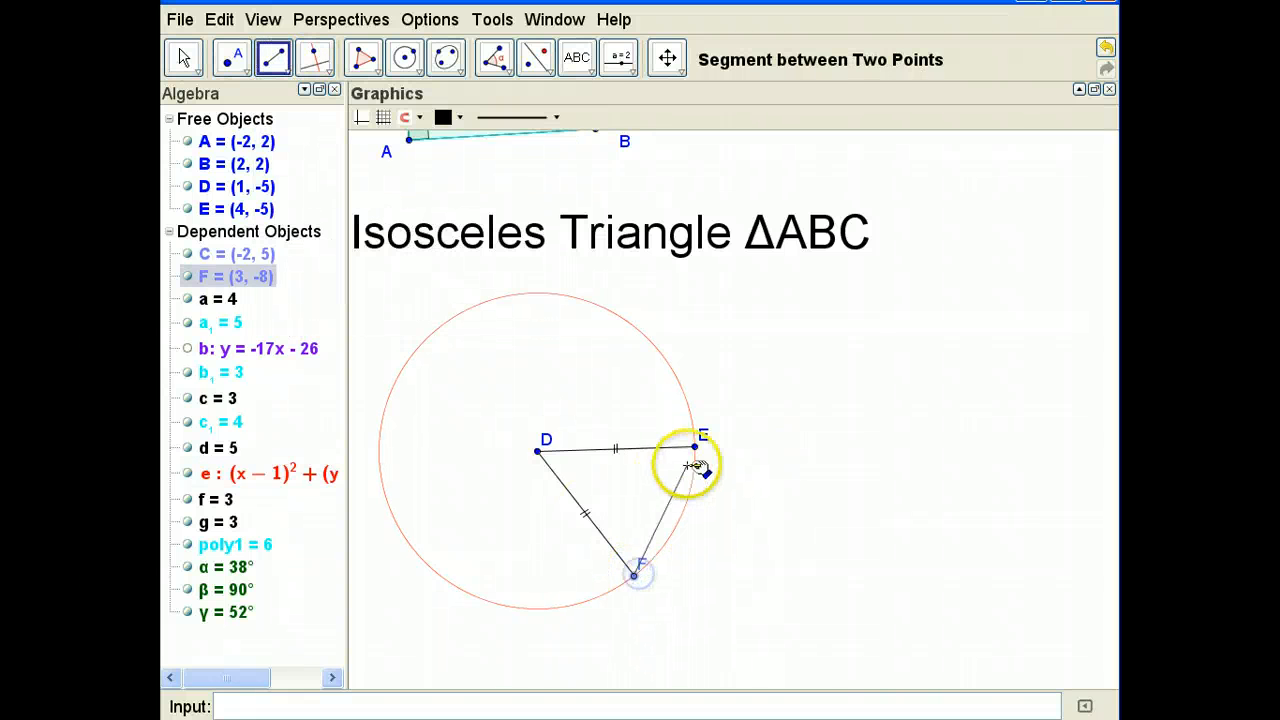
{"action": "left_click", "coordinate": [695, 447]}
{"action": "left_click", "coordinate": [183, 60]}
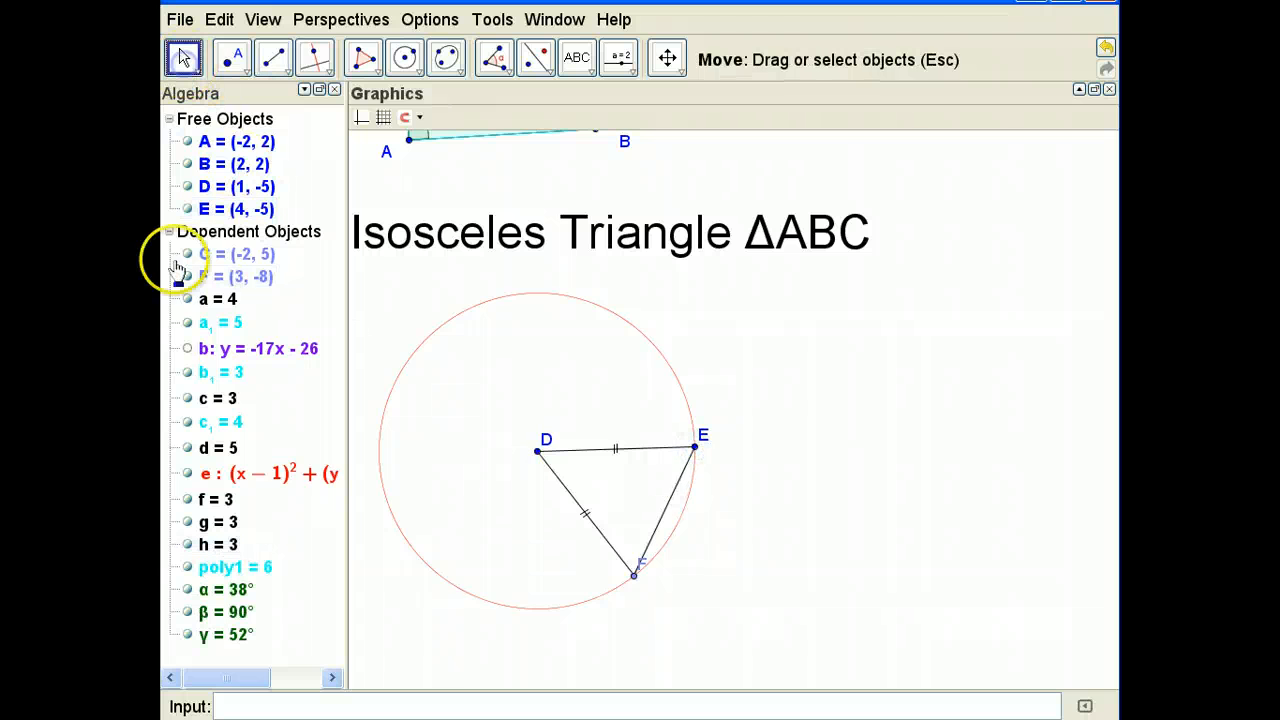
- Hide the construction circle and move point E to about (6, -6)
{"action": "left_click", "coordinate": [920, 477]}
{"action": "left_click", "coordinate": [186, 64]}
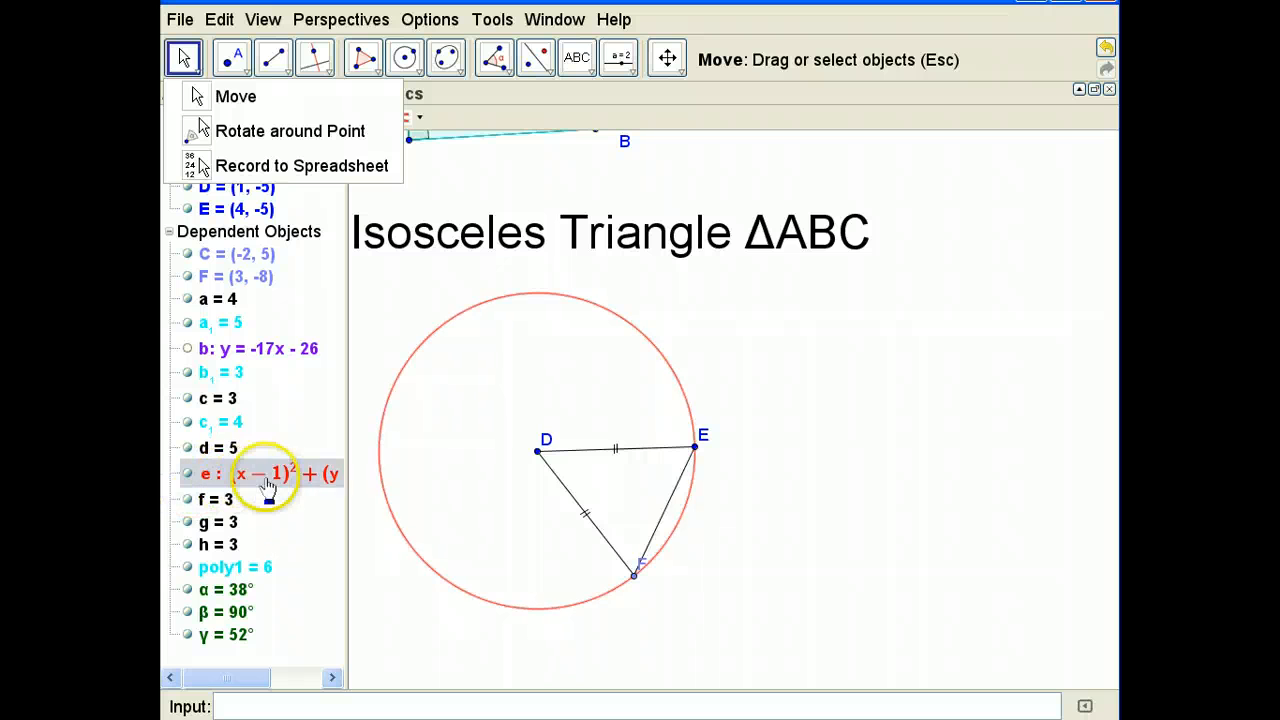
{"action": "left_click", "coordinate": [187, 475]}
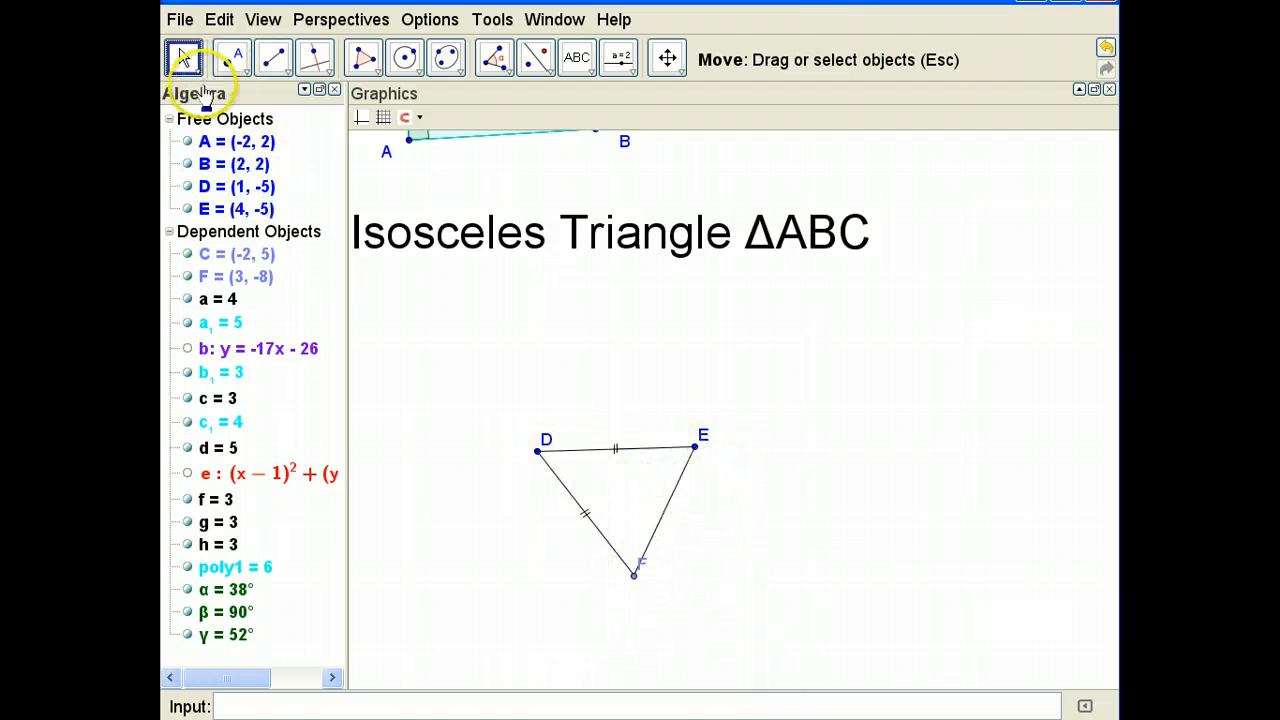
{"action": "left_click_drag", "start_coordinate": [696, 447], "coordinate": [752, 497]}
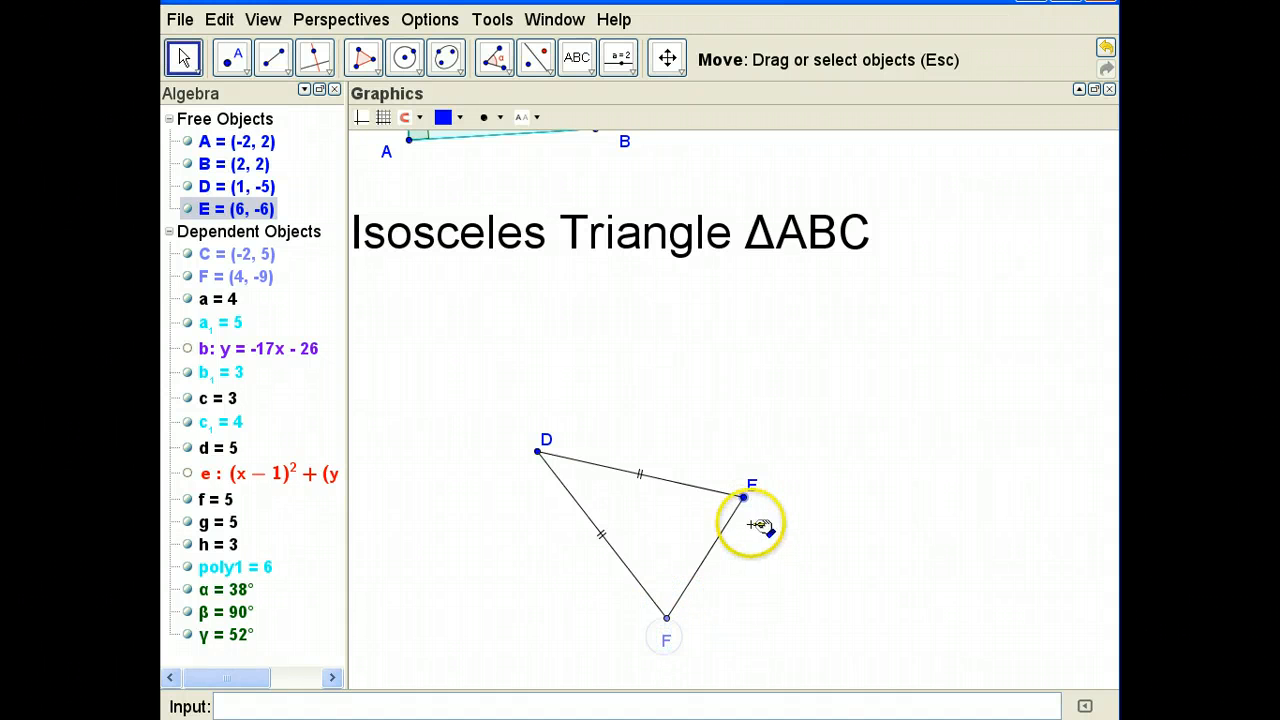
- Decorate segment FE, the base of the isosceles triangle, with a single tick mark
{"action": "left_click", "coordinate": [706, 568]}
{"action": "right_click", "coordinate": [707, 564]}
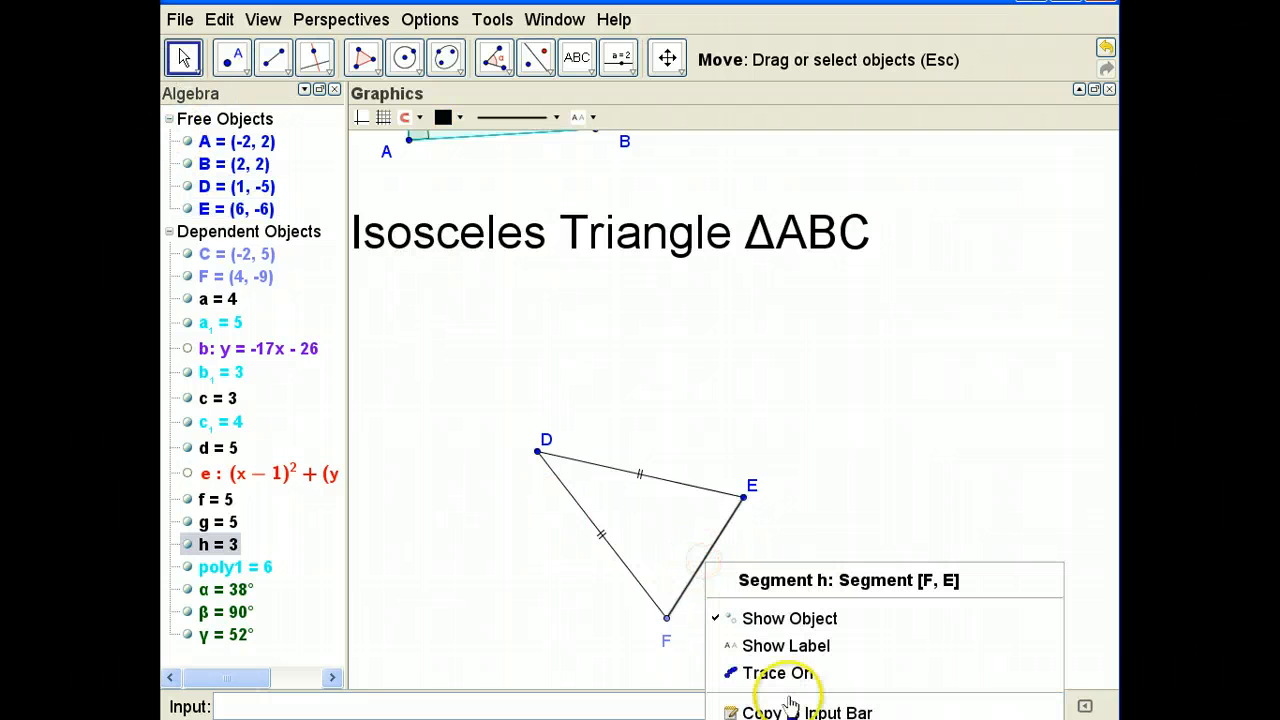
{"action": "left_click", "coordinate": [820, 643]}
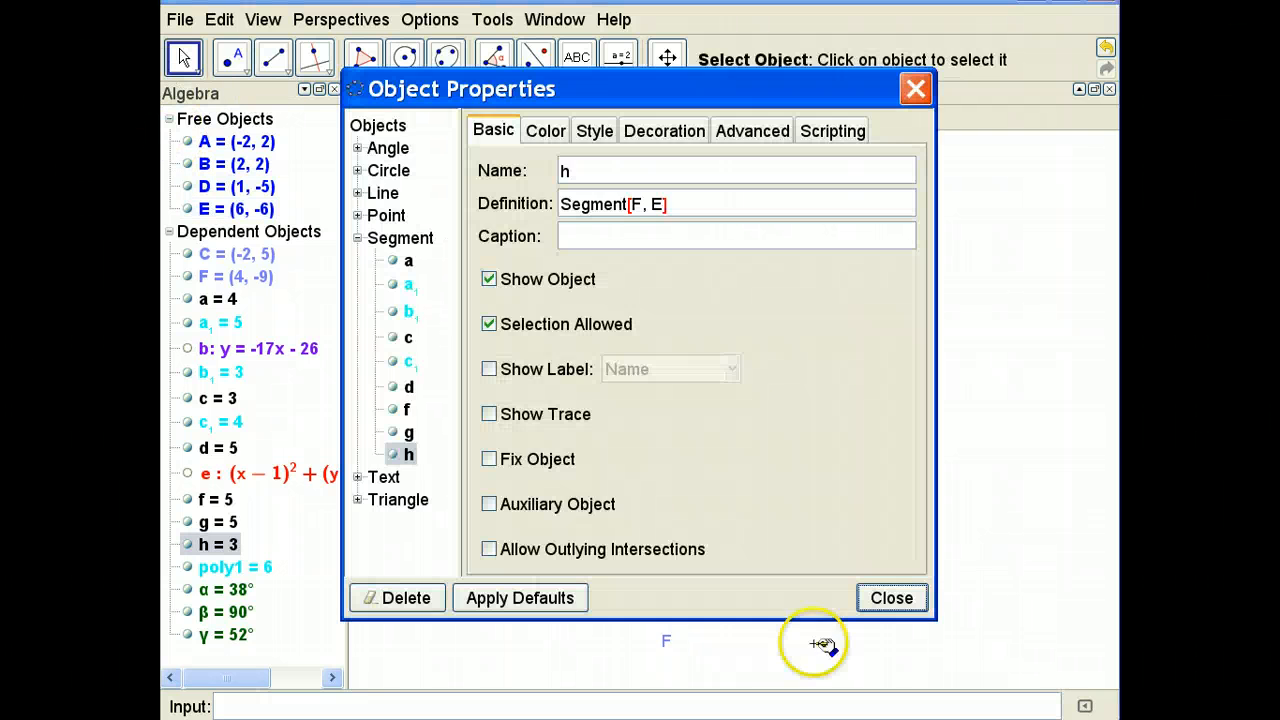
{"action": "left_click", "coordinate": [684, 132]}
{"action": "left_click", "coordinate": [695, 176]}
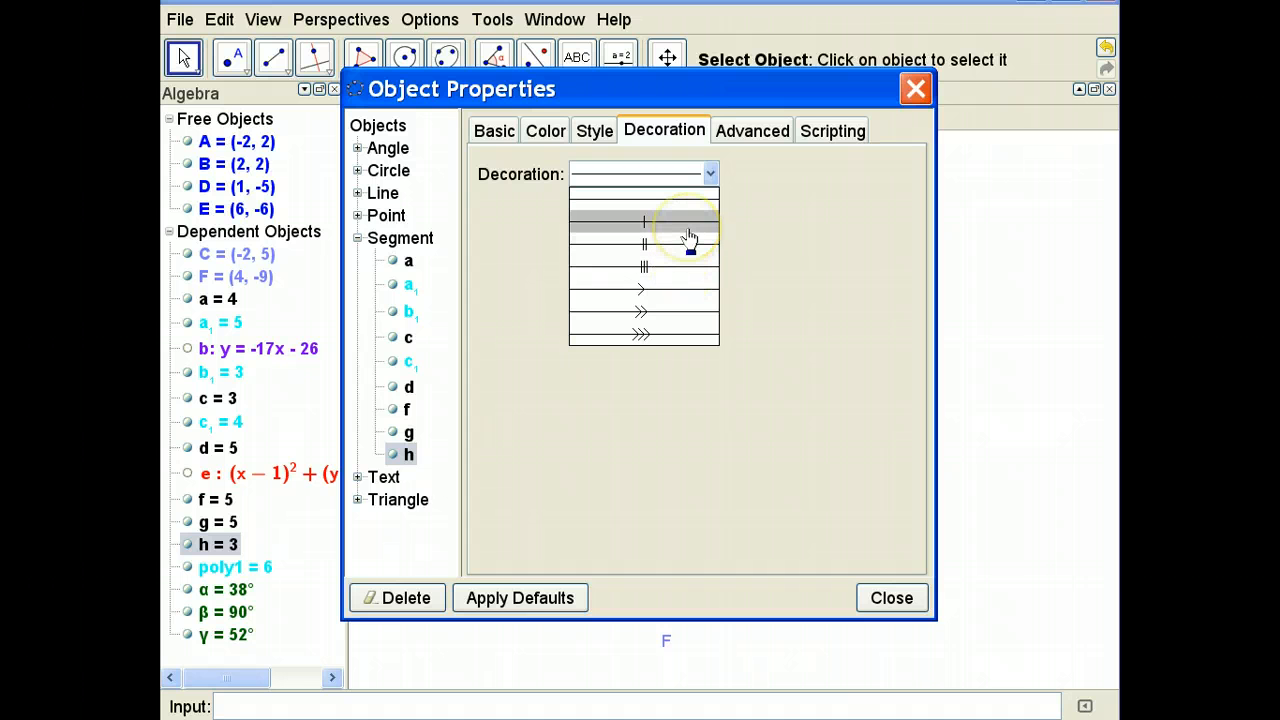
{"action": "left_click", "coordinate": [688, 233]}
{"action": "left_click", "coordinate": [686, 176]}
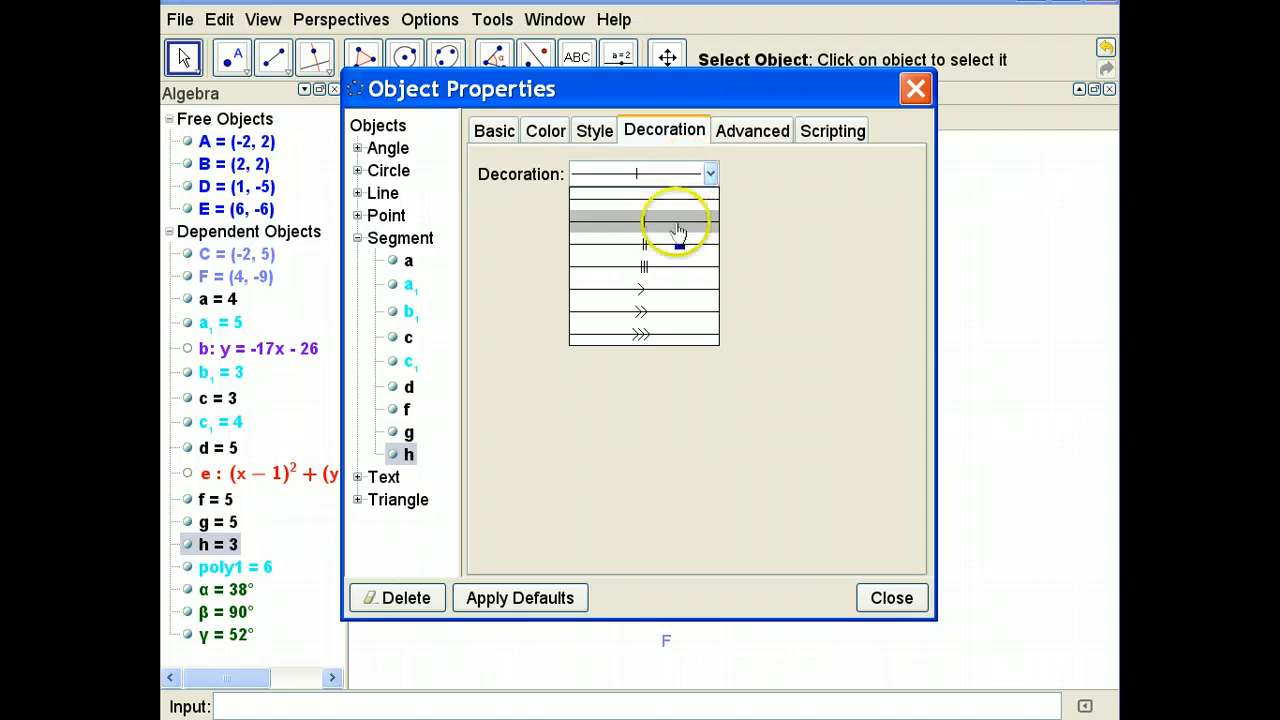
{"action": "left_click", "coordinate": [878, 600]}
{"action": "left_click", "coordinate": [884, 596]}
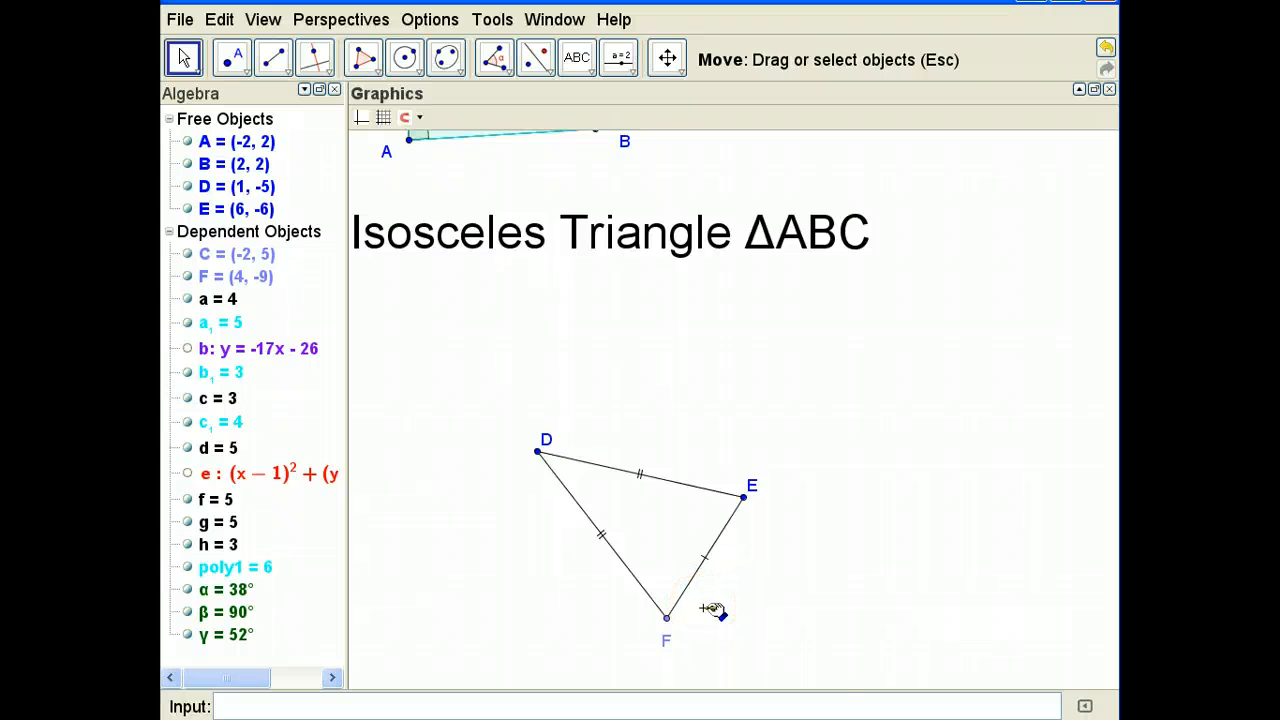
- Start the Angle tool for marking the angles of triangle DEF
{"action": "left_click", "coordinate": [720, 487]}
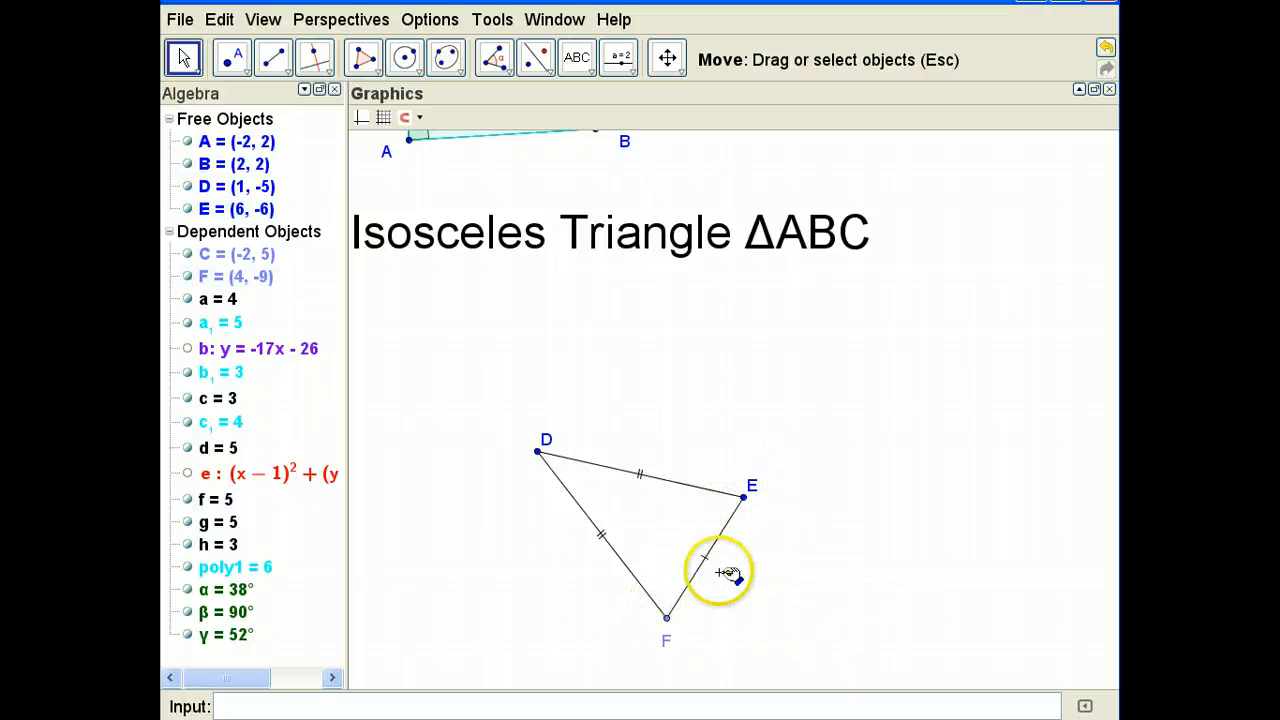
{"action": "left_click", "coordinate": [497, 66]}
{"action": "left_click", "coordinate": [520, 95]}
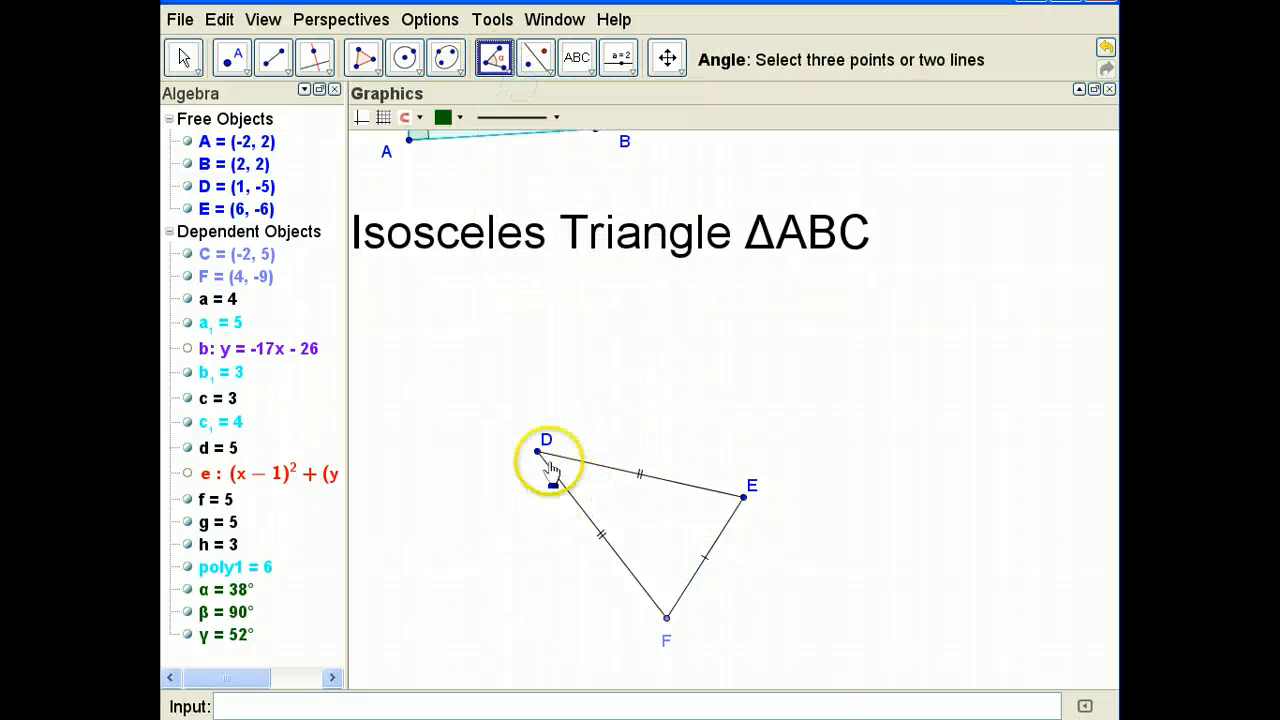